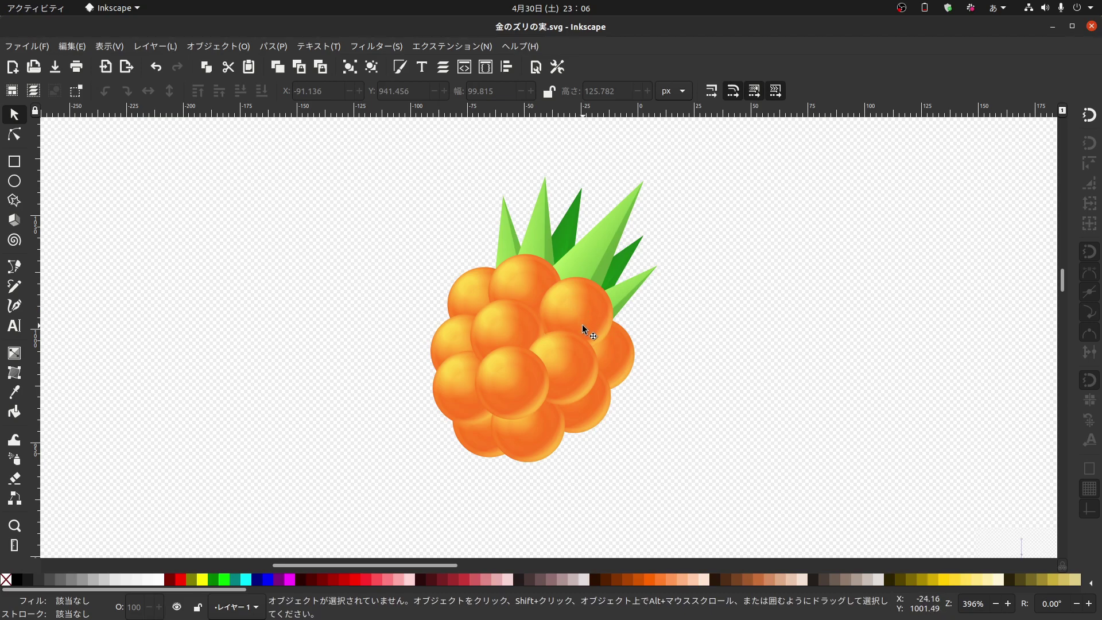
Drag one berry sphere out of the cluster onto empty canvas below it and deselect it.
scroll(581, 322, down, 10)
scroll(575, 306, down, 2)
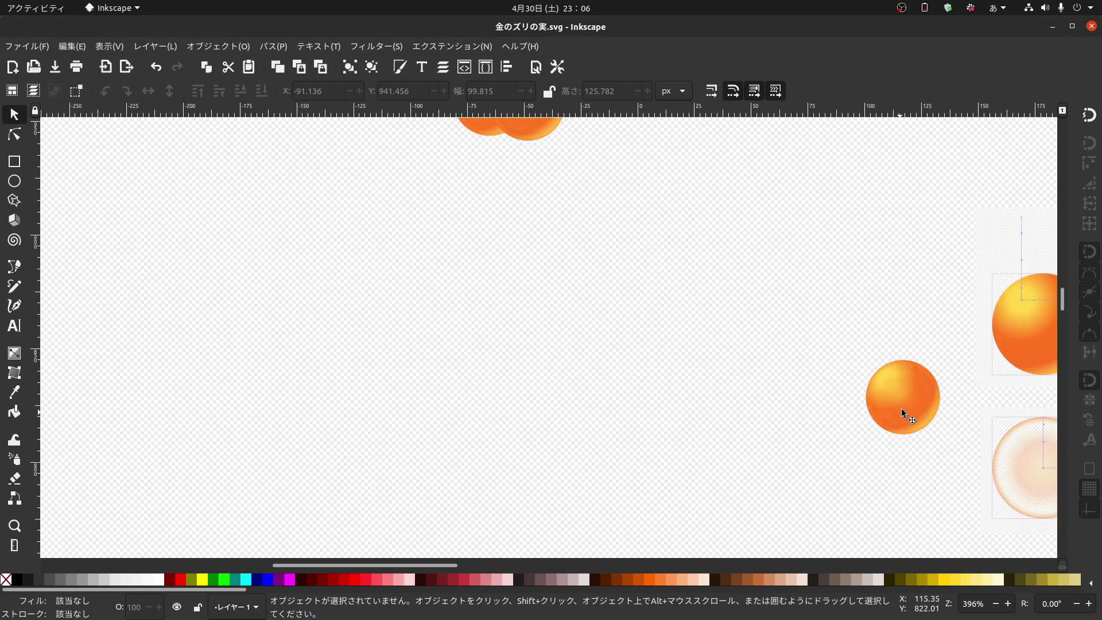
drag(901, 409, 483, 331)
click(636, 264)
Zoom in on the isolated sphere and pan the view over the berry cluster.
scroll(560, 266, up, 8)
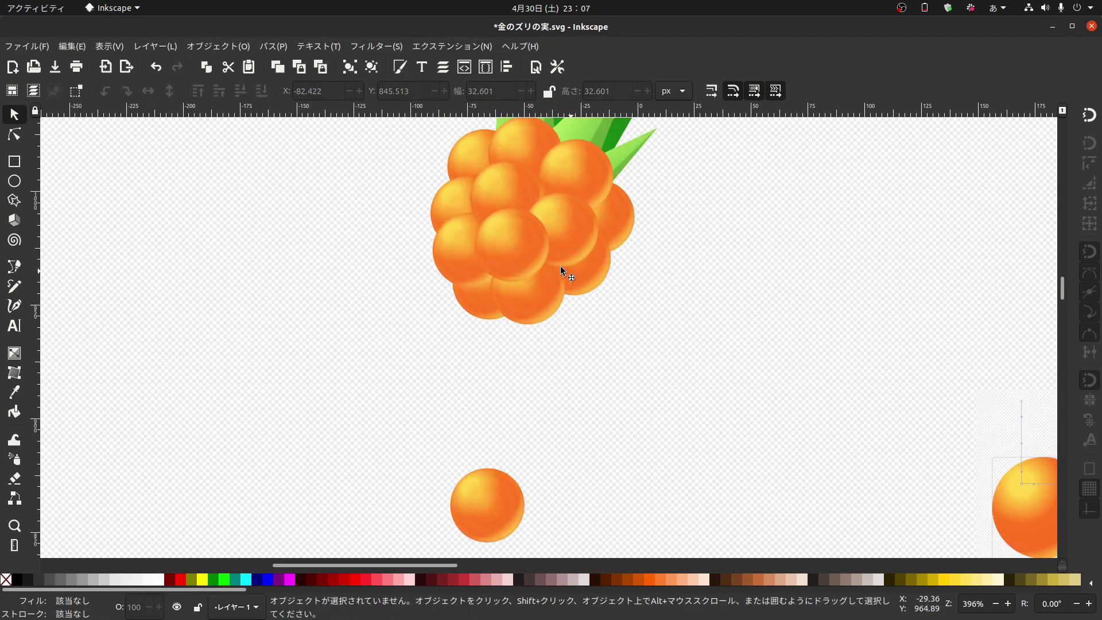
scroll(493, 436, down, 3)
ctrl+scroll(486, 429, up, 2)
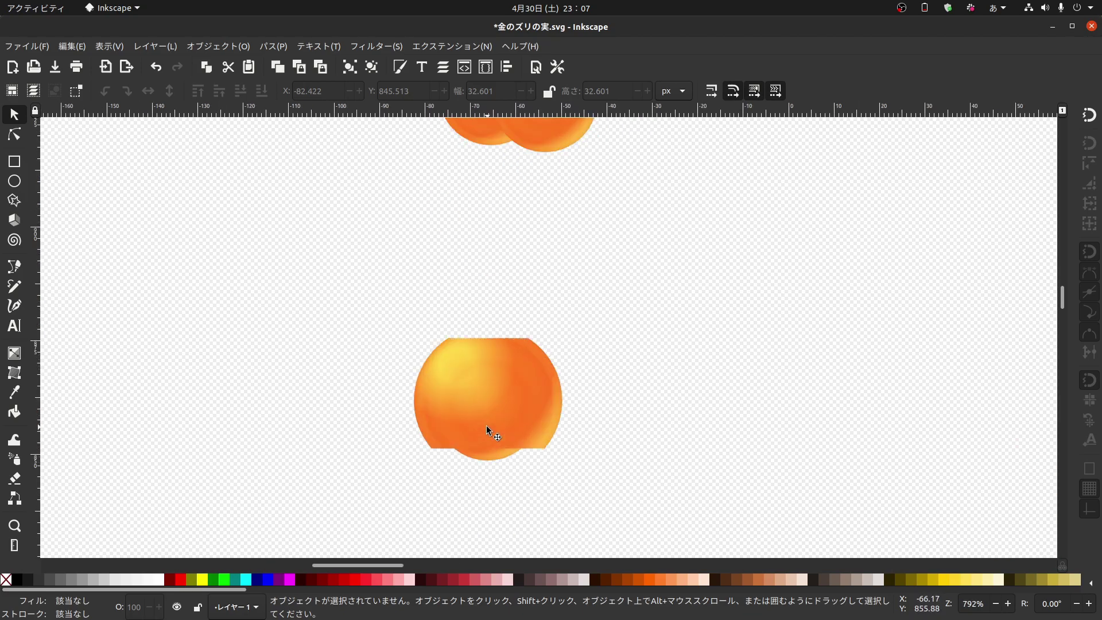
ctrl+scroll(487, 429, up, 1)
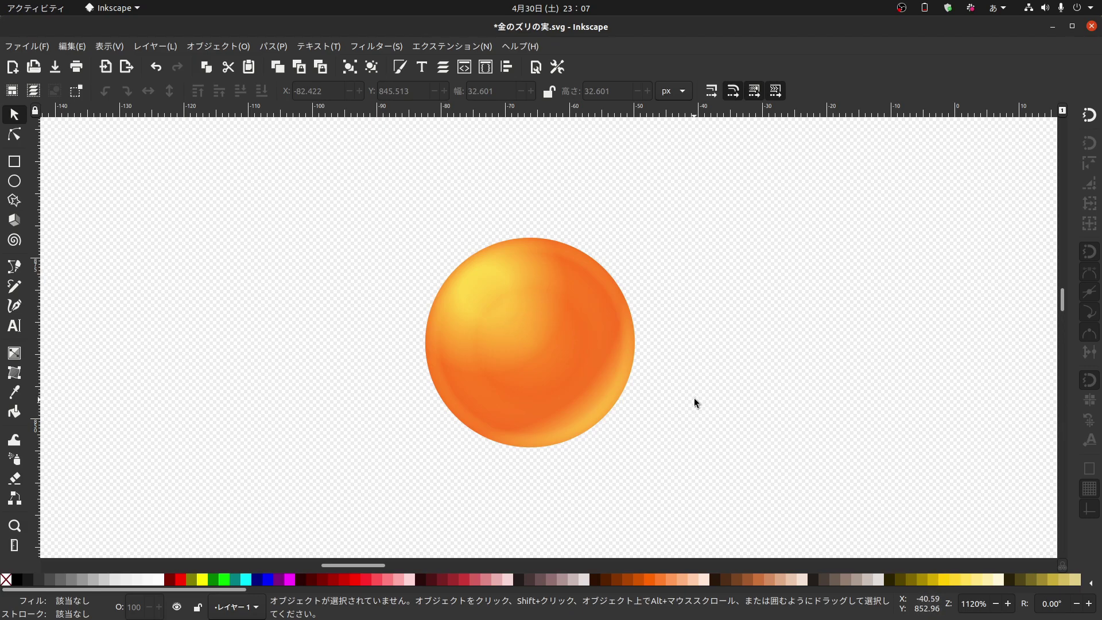
scroll(695, 399, up, 5)
scroll(697, 401, up, 10)
scroll(696, 401, down, 1)
scroll(698, 390, down, 1)
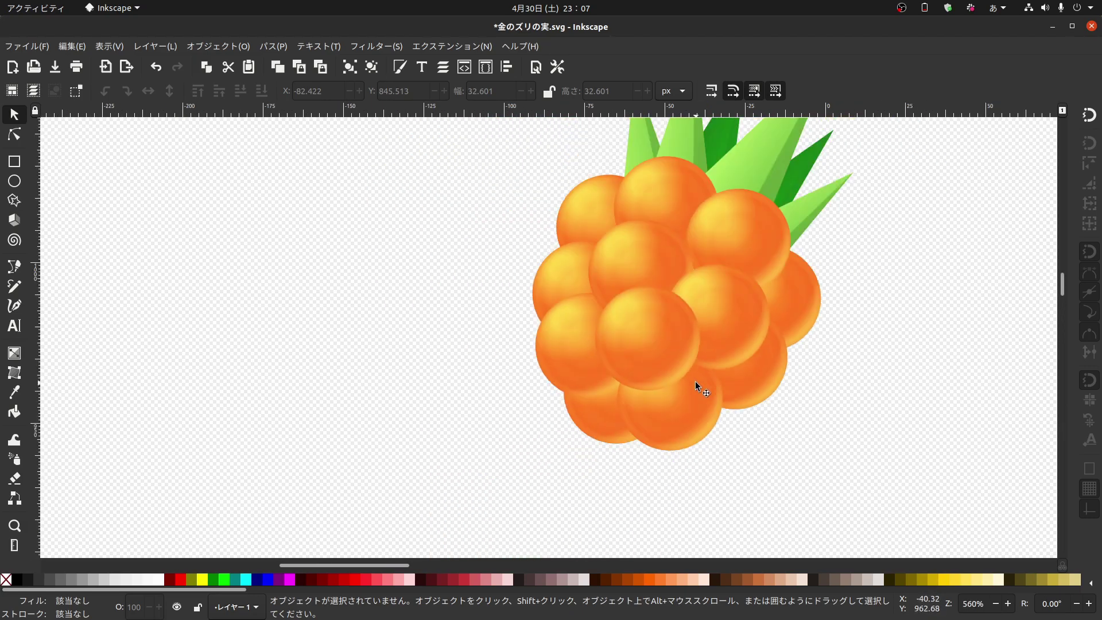
drag(762, 276, 607, 363)
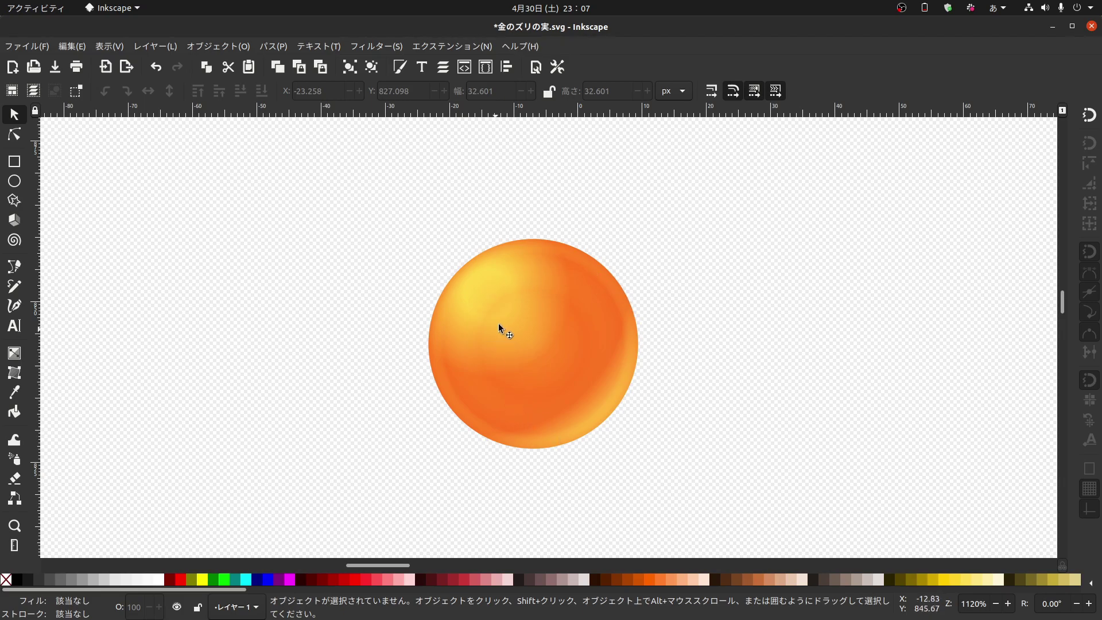
Move the sample sphere beside the reference gradient circles and reselect it.
drag(526, 335, 522, 348)
click(735, 348)
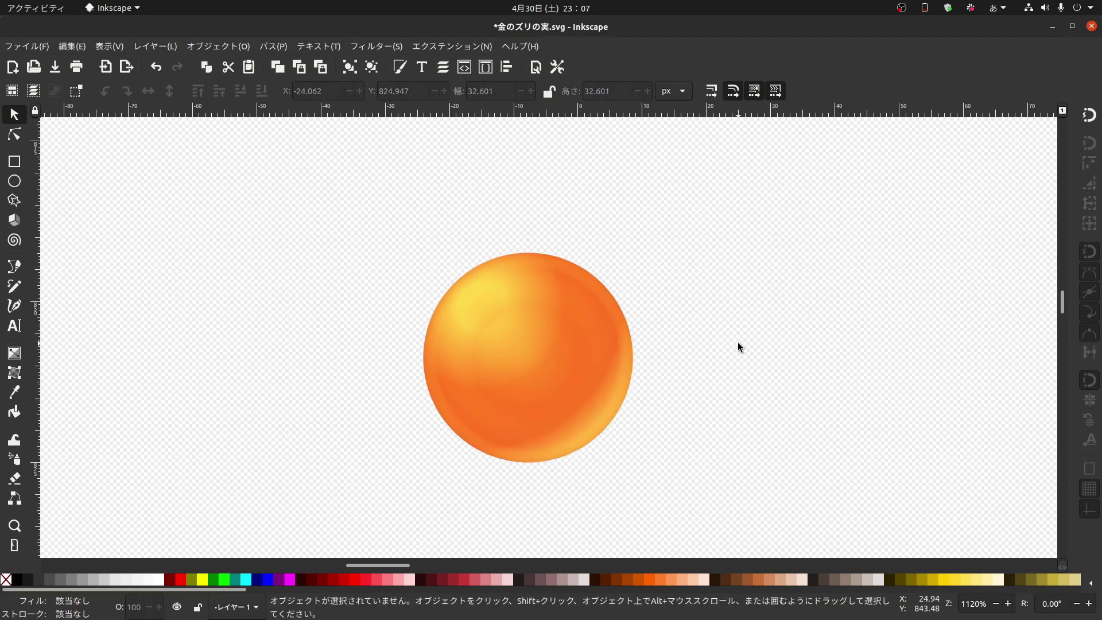
ctrl+scroll(737, 347, down, 2)
drag(739, 346, 497, 359)
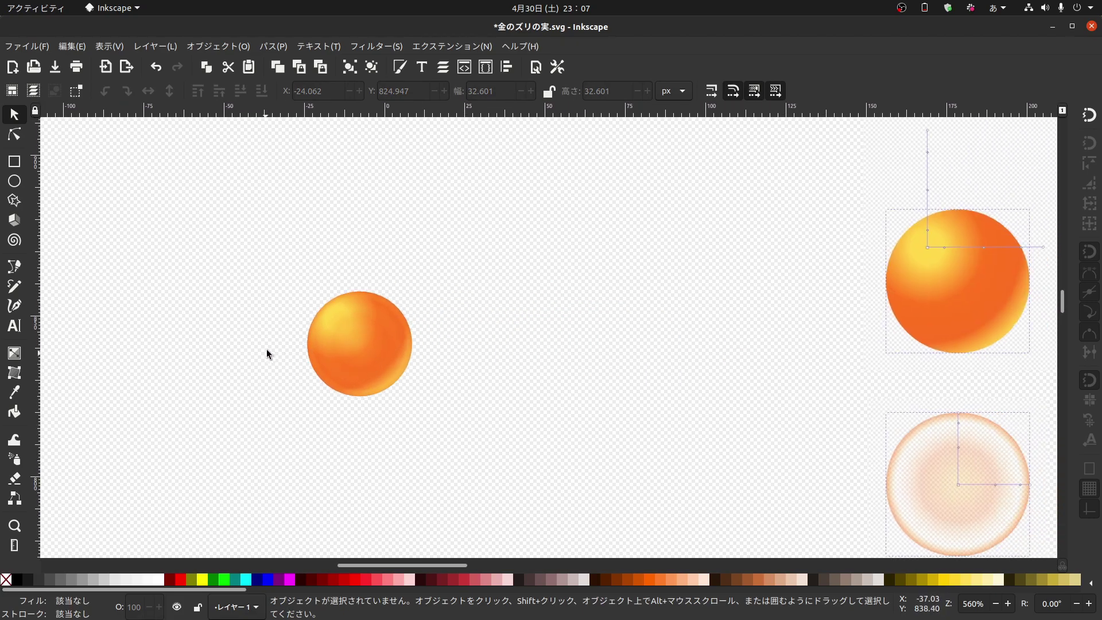
drag(392, 356, 691, 386)
drag(893, 374, 660, 358)
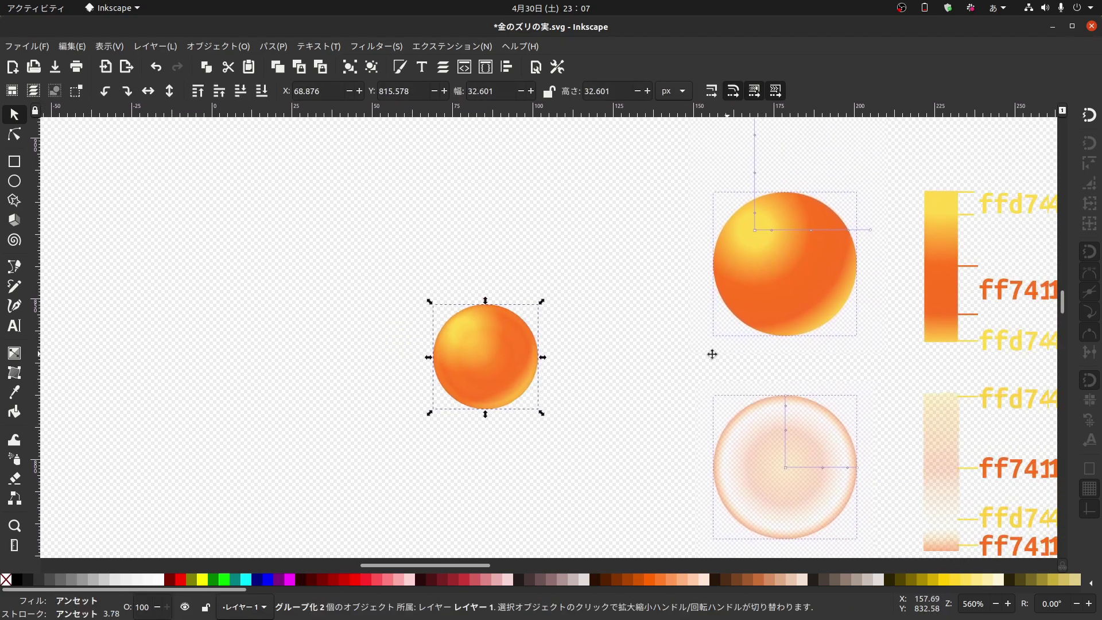
mouse_move(443, 378)
mouse_down()
mouse_move(506, 399)
mouse_move(495, 382)
mouse_up()
click(577, 291)
click(489, 379)
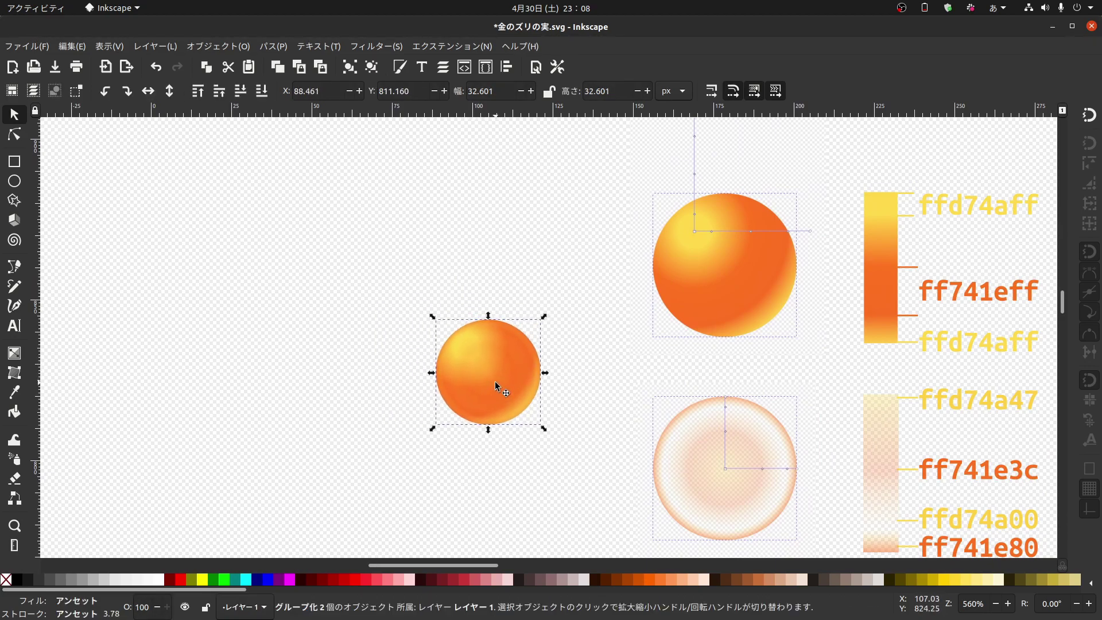
Ungroup the sphere and line the translucent circle up below the solid orange circle.
key(ctrl+shift+g)
click(561, 302)
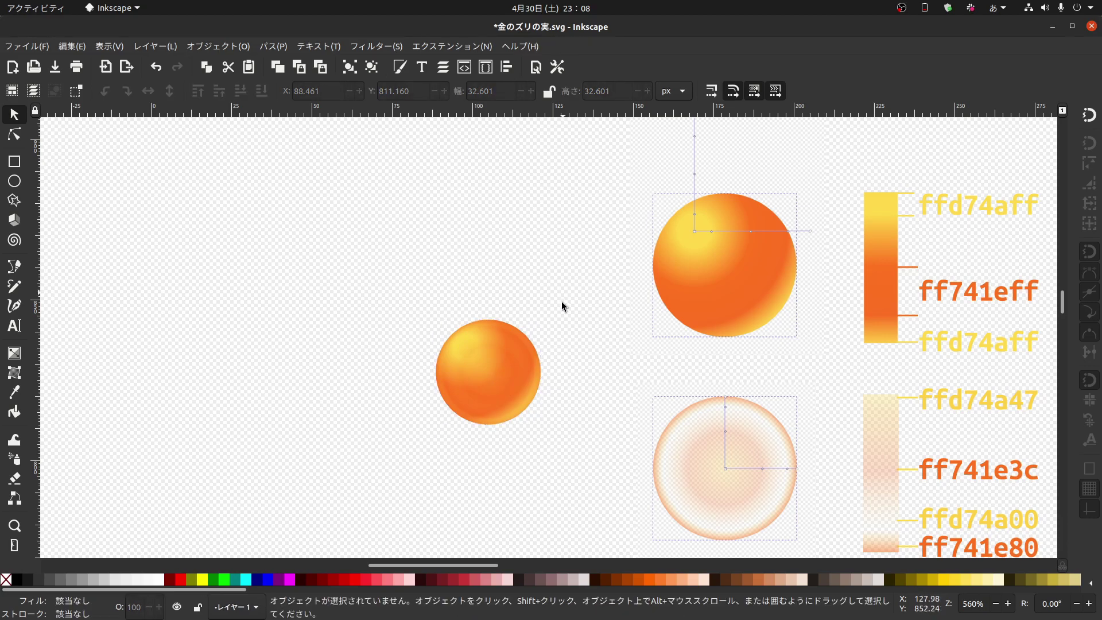
drag(494, 367, 525, 480)
drag(496, 365, 518, 278)
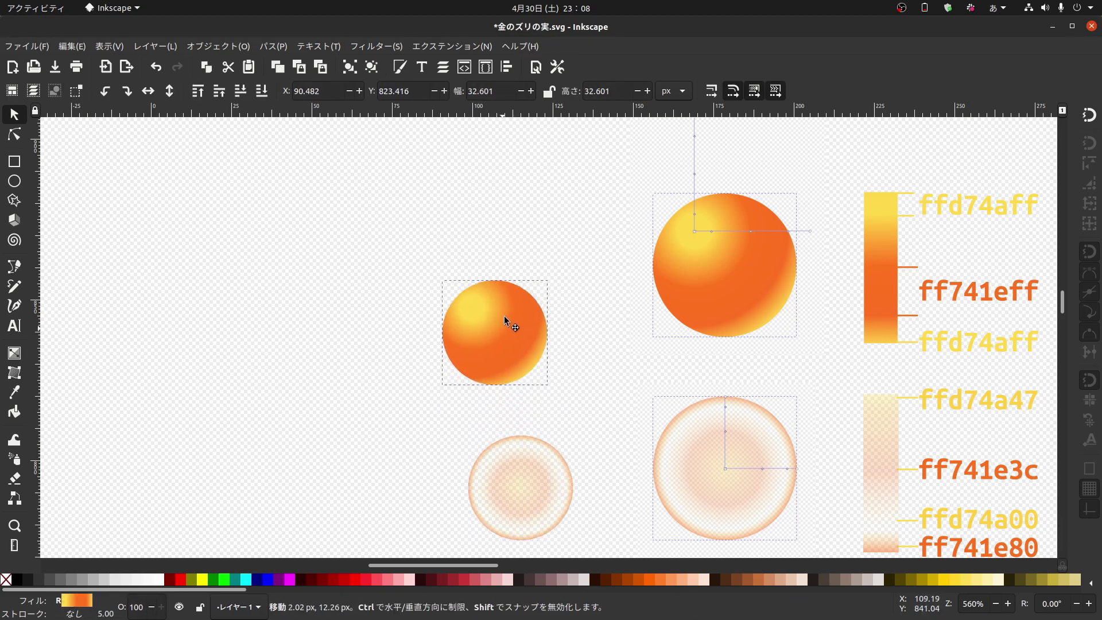
drag(527, 453, 510, 437)
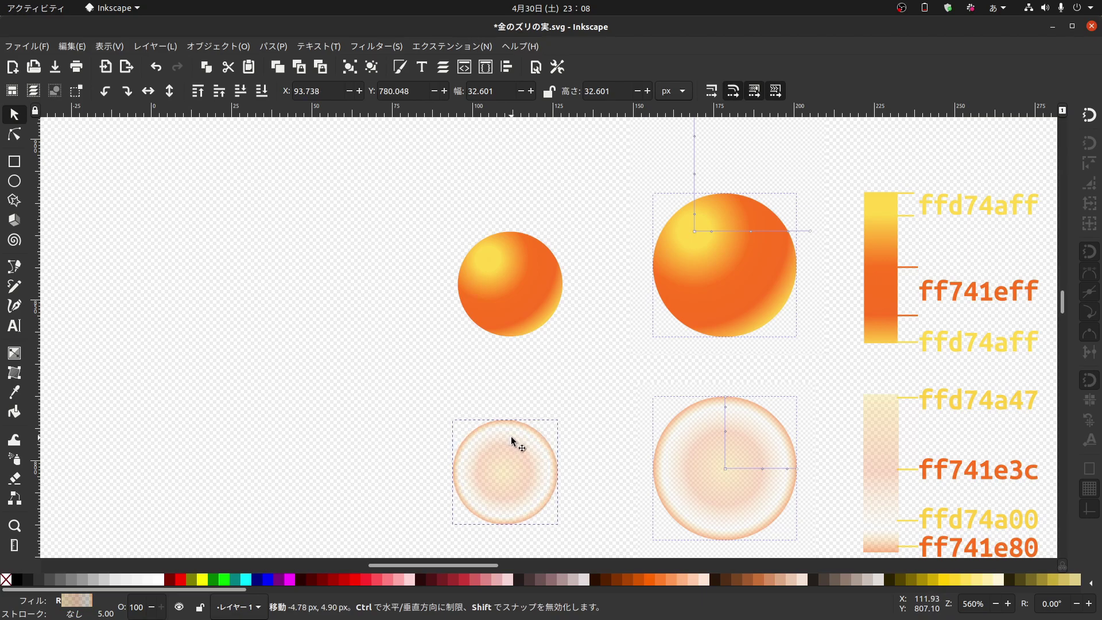
click(621, 364)
scroll(512, 331, down, 5)
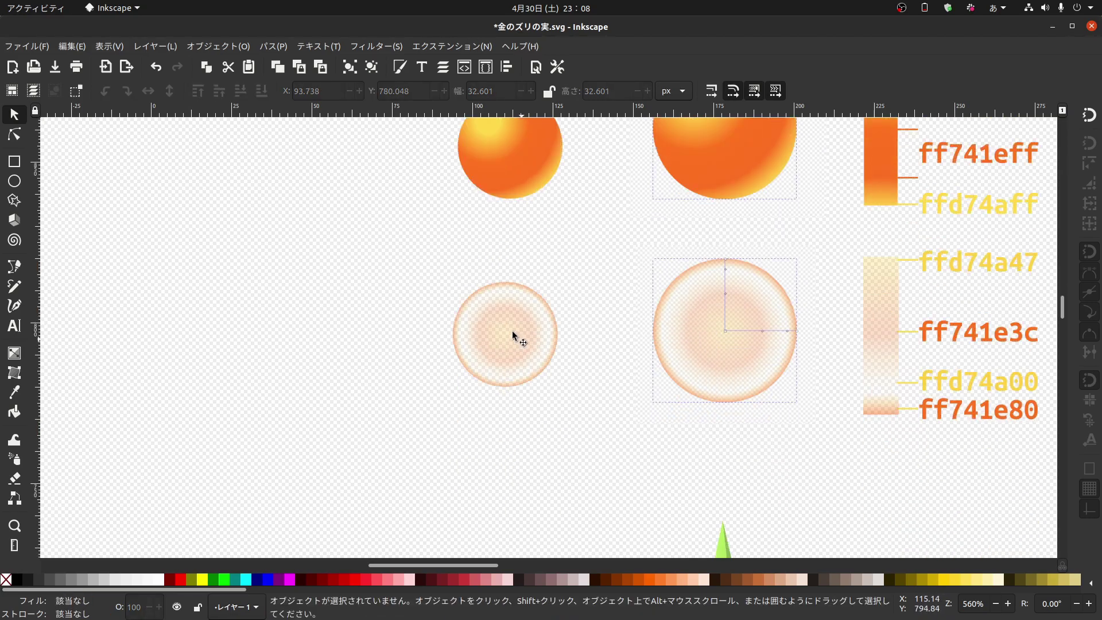
scroll(501, 307, up, 2)
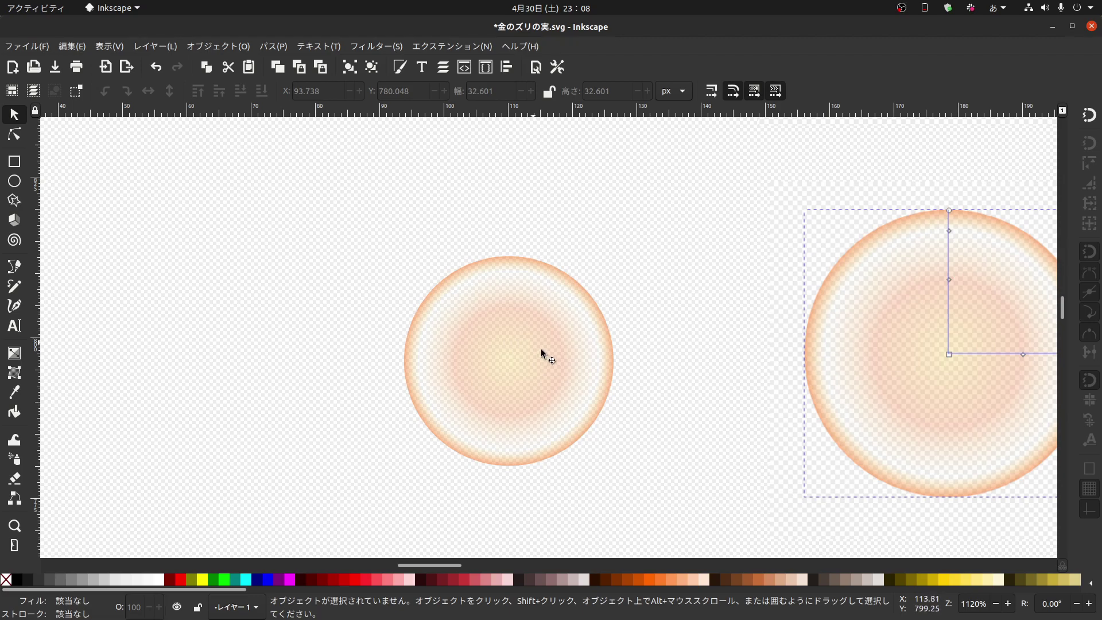
scroll(516, 381, up, 1)
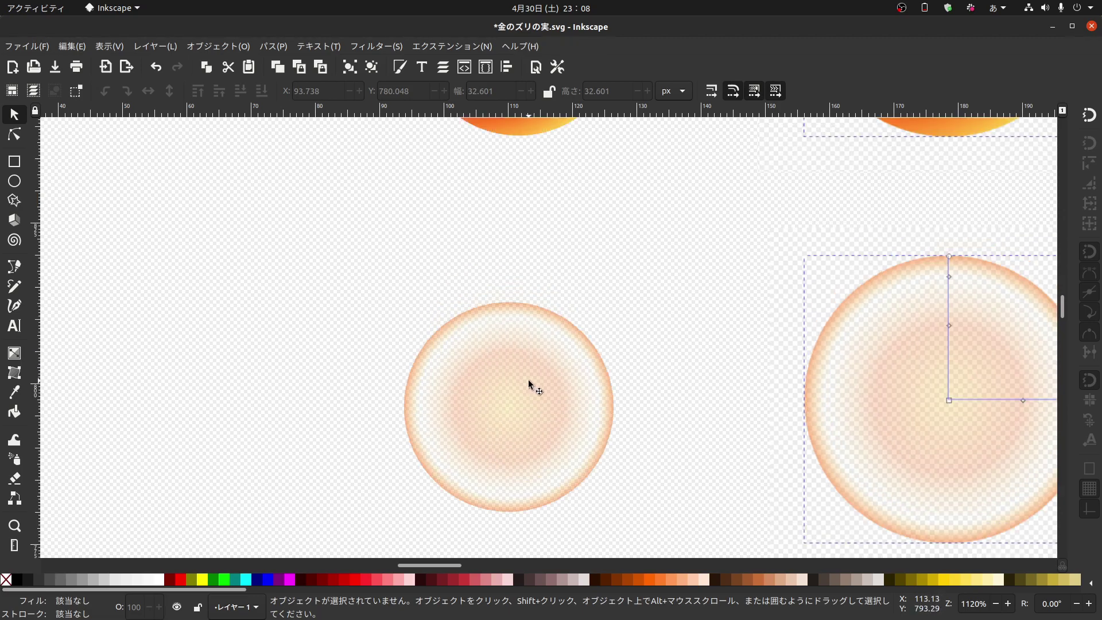
scroll(528, 380, up, 7)
scroll(528, 380, up, 5)
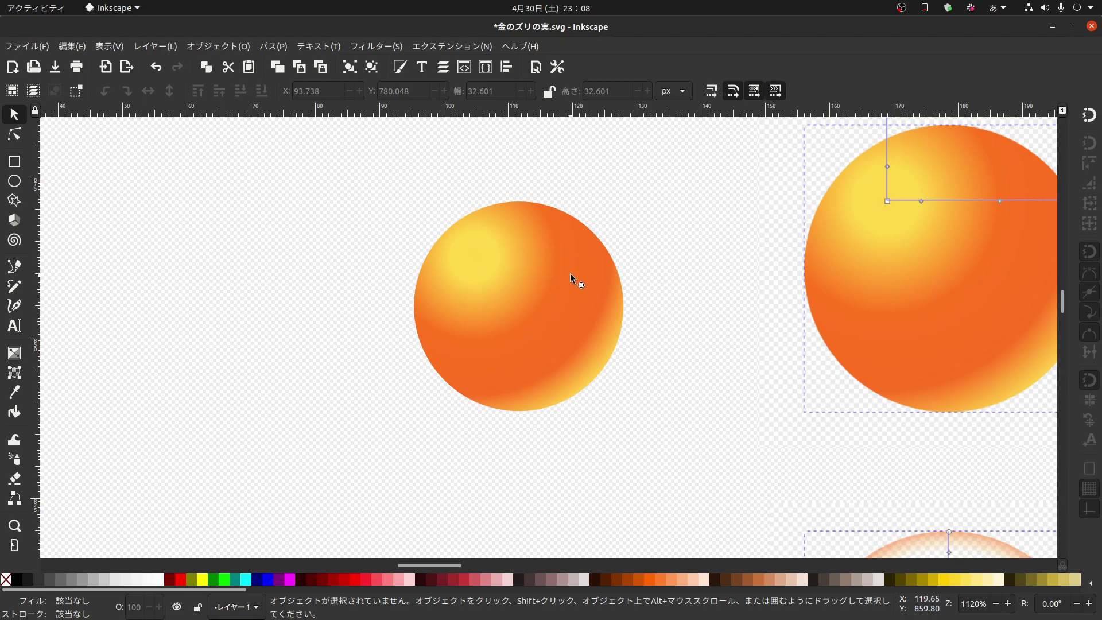
Snap the pale translucent circle back on top of the solid orange circle and deselect.
scroll(592, 275, down, 5)
click(530, 222)
drag(530, 222, 524, 312)
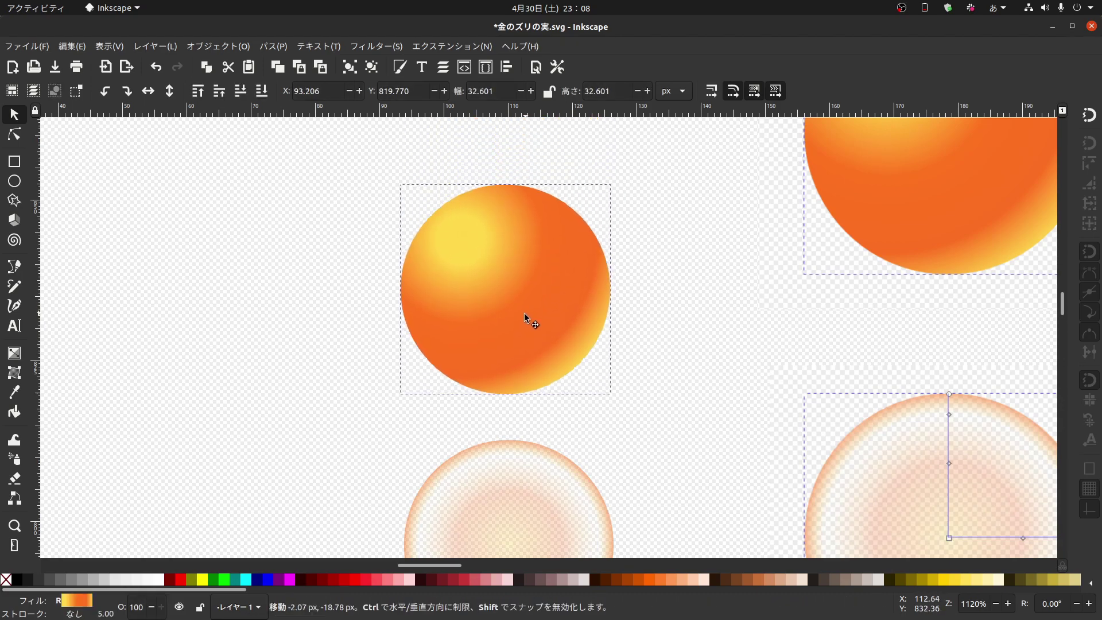
drag(521, 465, 531, 447)
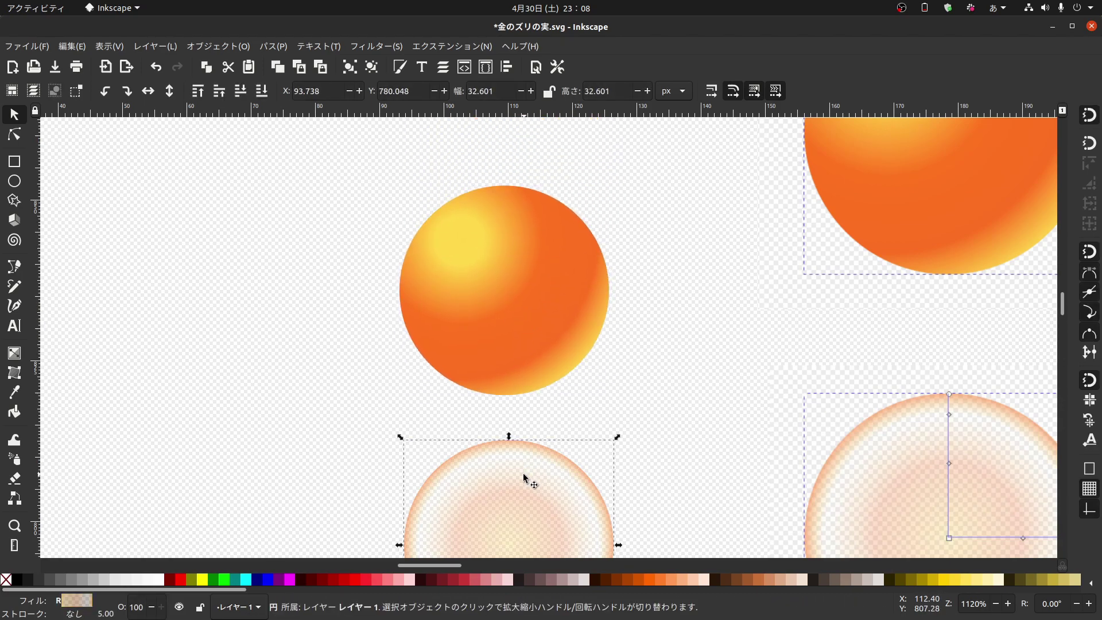
drag(531, 447, 533, 205)
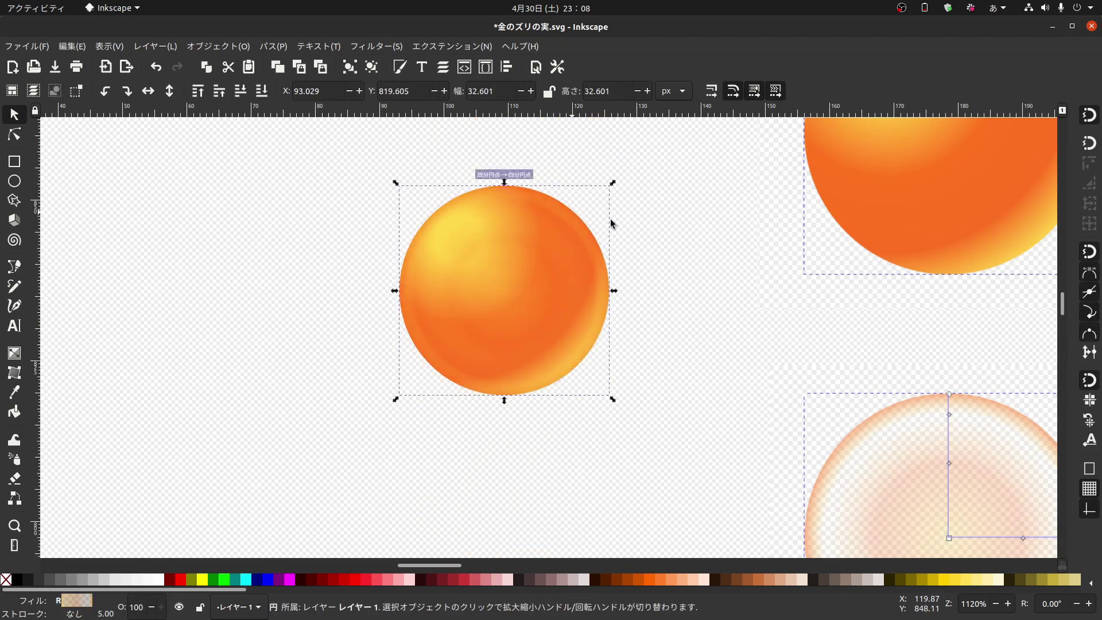
click(685, 236)
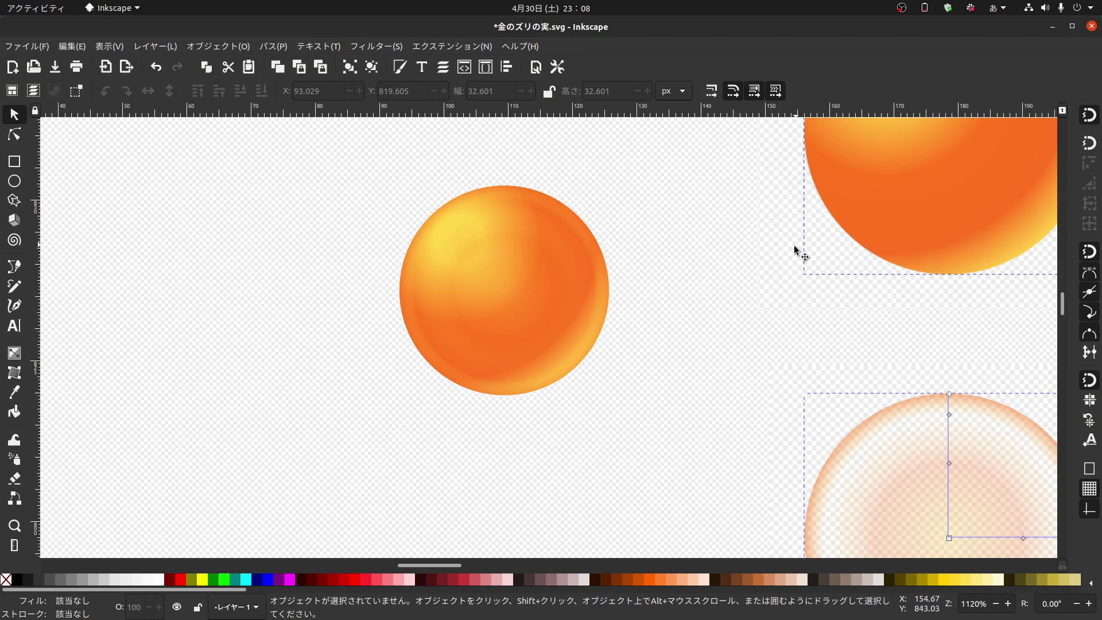
scroll(718, 280, down, 2)
scroll(721, 280, right, 5)
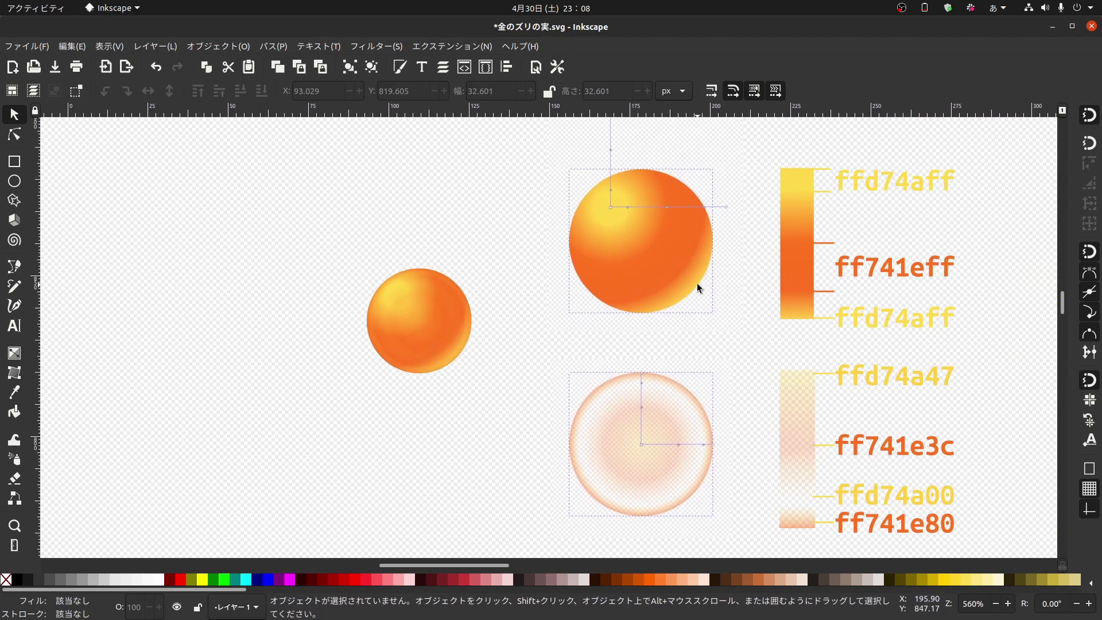
Draw a new circle to the right of the gradient colour labels.
click(17, 182)
scroll(419, 256, right, 5)
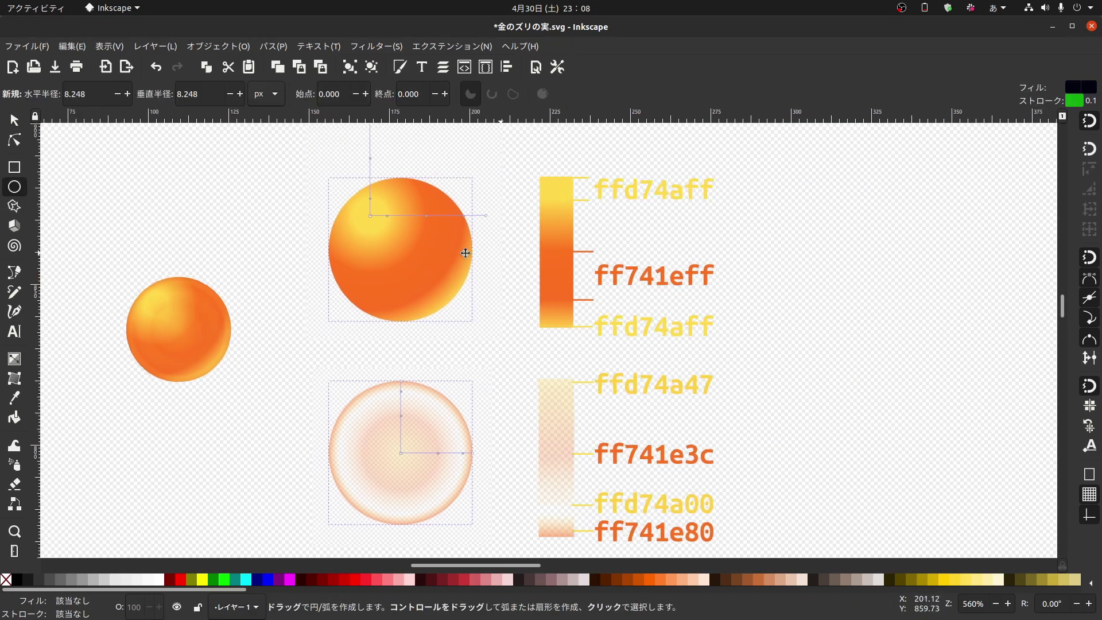
scroll(476, 258, right, 5)
drag(532, 224, 672, 362)
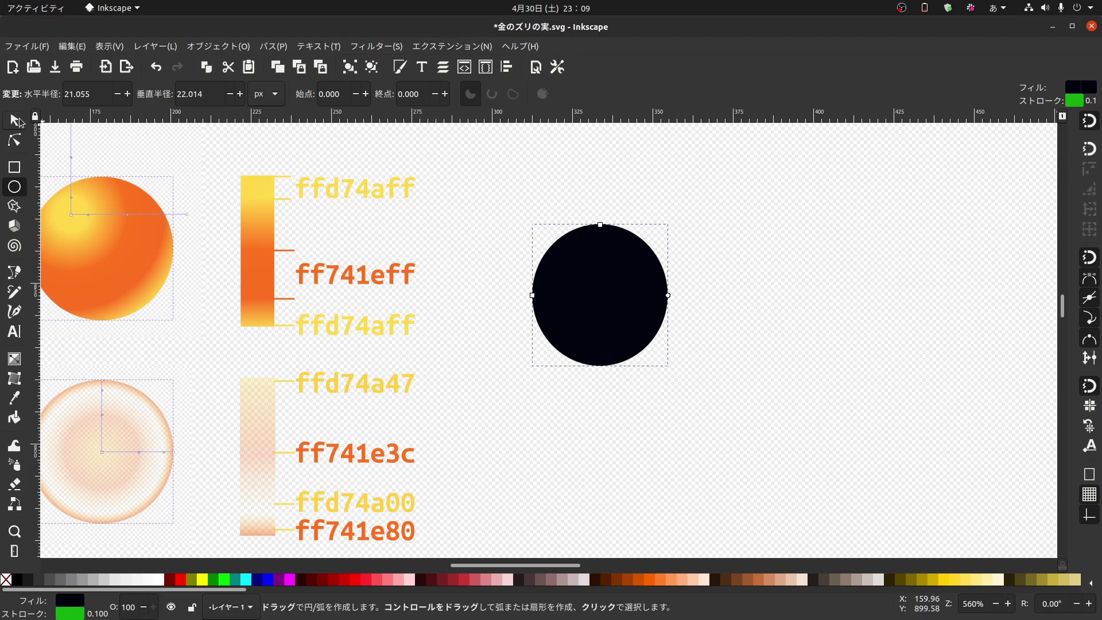
click(18, 121)
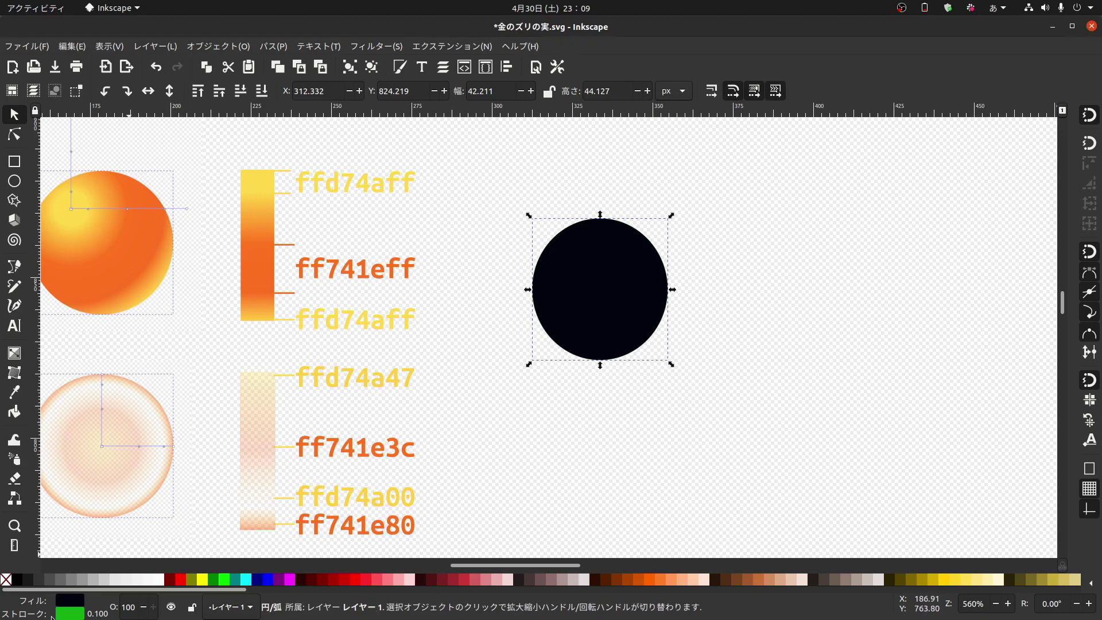
Remove the circle's outline and resize it to 30 × 30 px.
shift+click(7, 581)
double_click(499, 90)
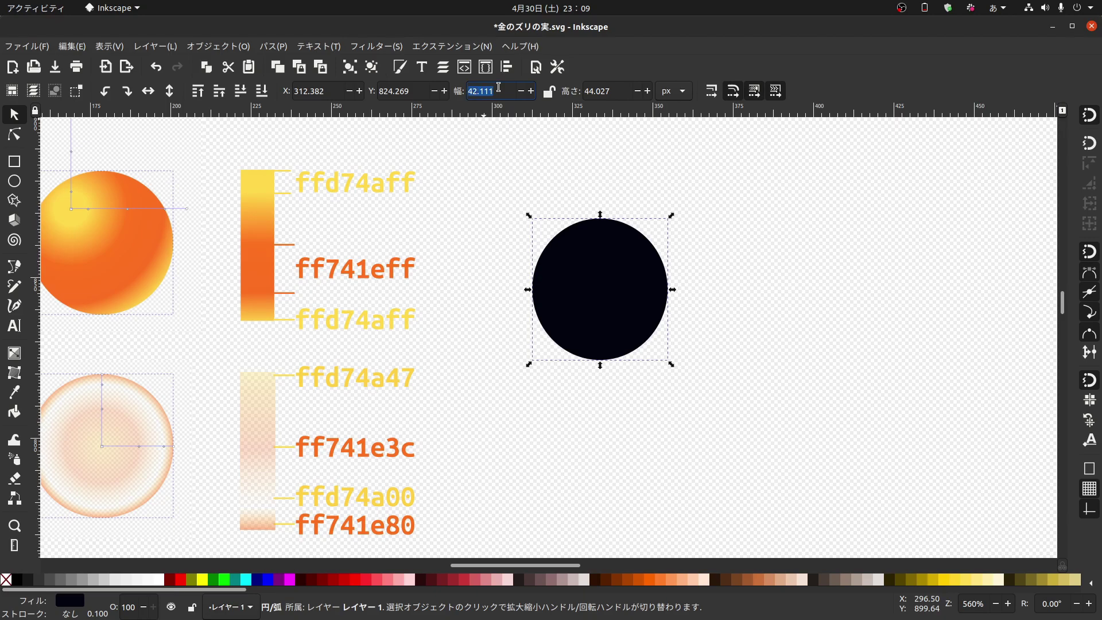
text(30)
key(Tab)
text(30)
key(Return)
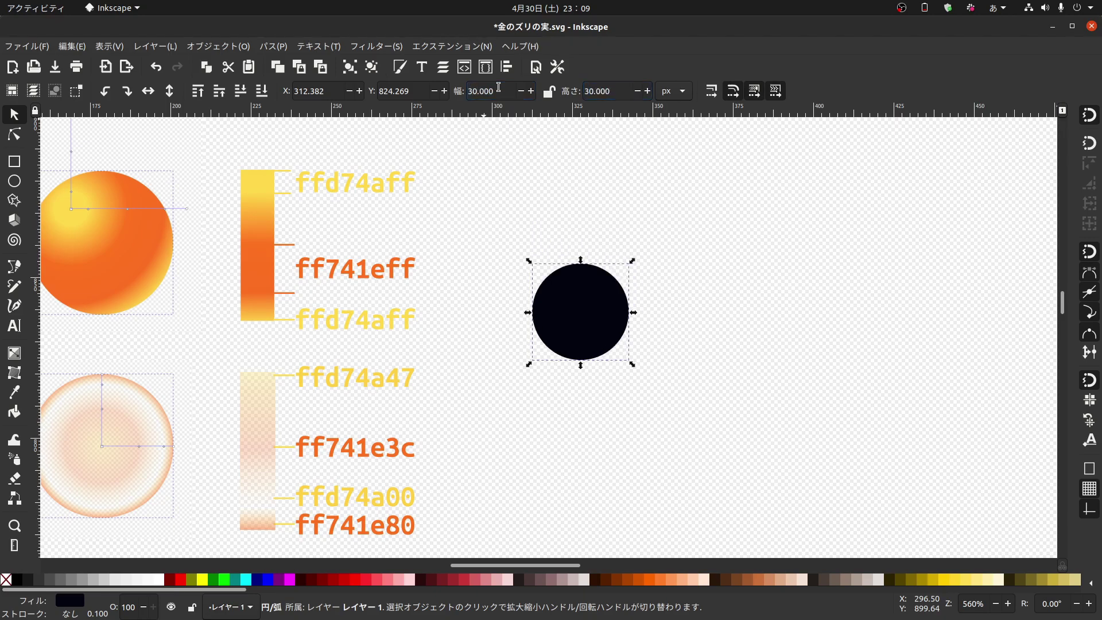
Position the black circle beside the gradient labels and bring up its fill settings.
scroll(590, 277, left, 5)
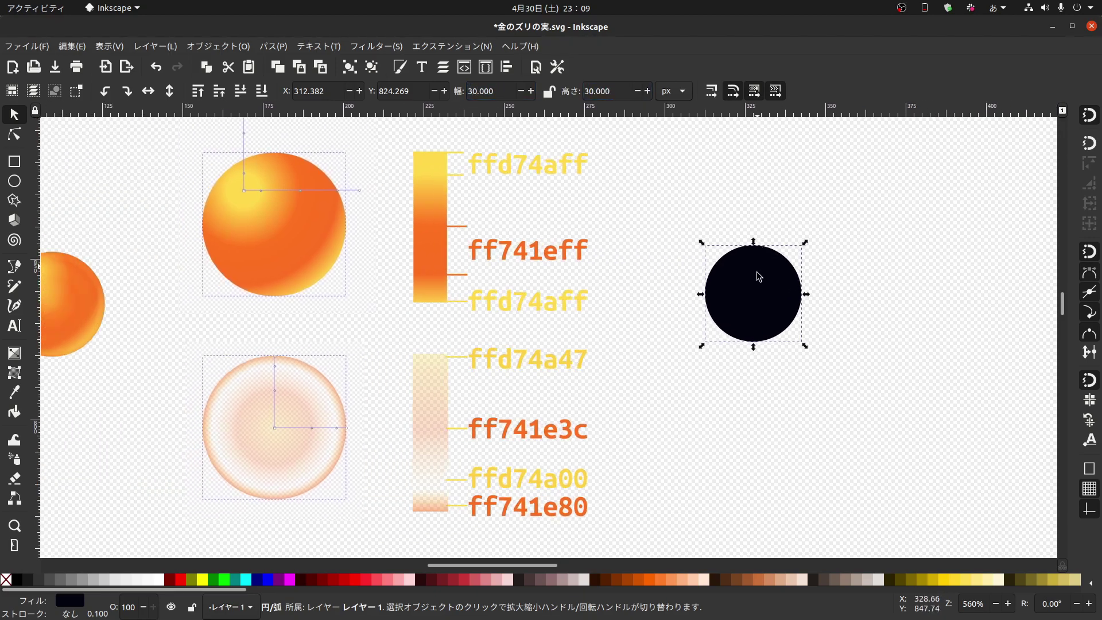
mouse_move(755, 293)
mouse_down()
mouse_move(144, 310)
mouse_move(820, 327)
mouse_move(735, 261)
mouse_move(738, 230)
mouse_up()
drag(897, 233, 780, 297)
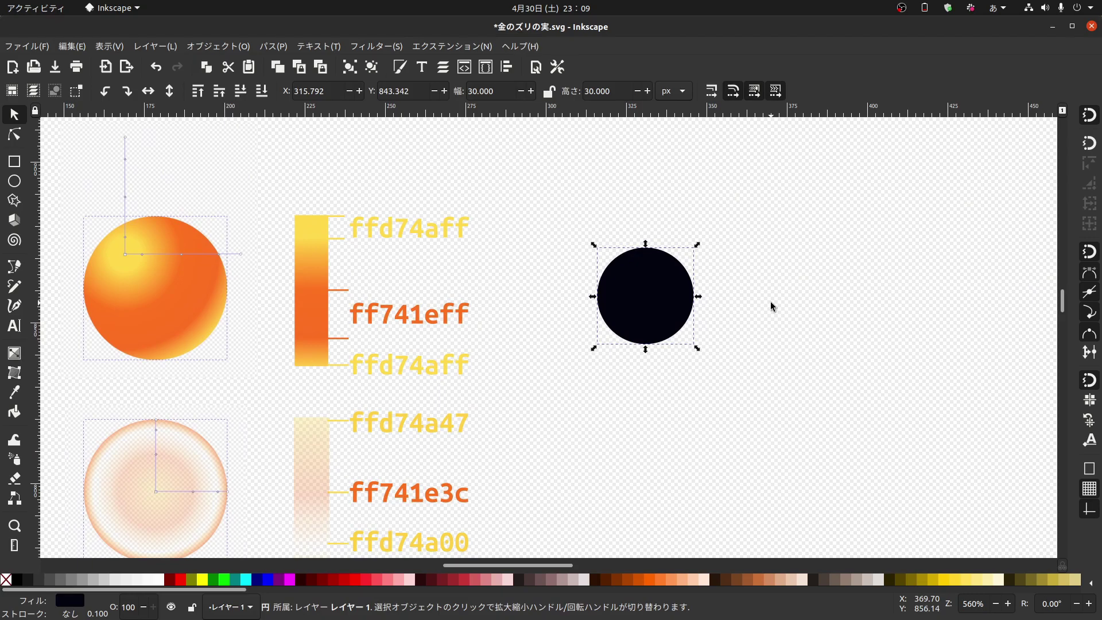
drag(664, 310, 649, 303)
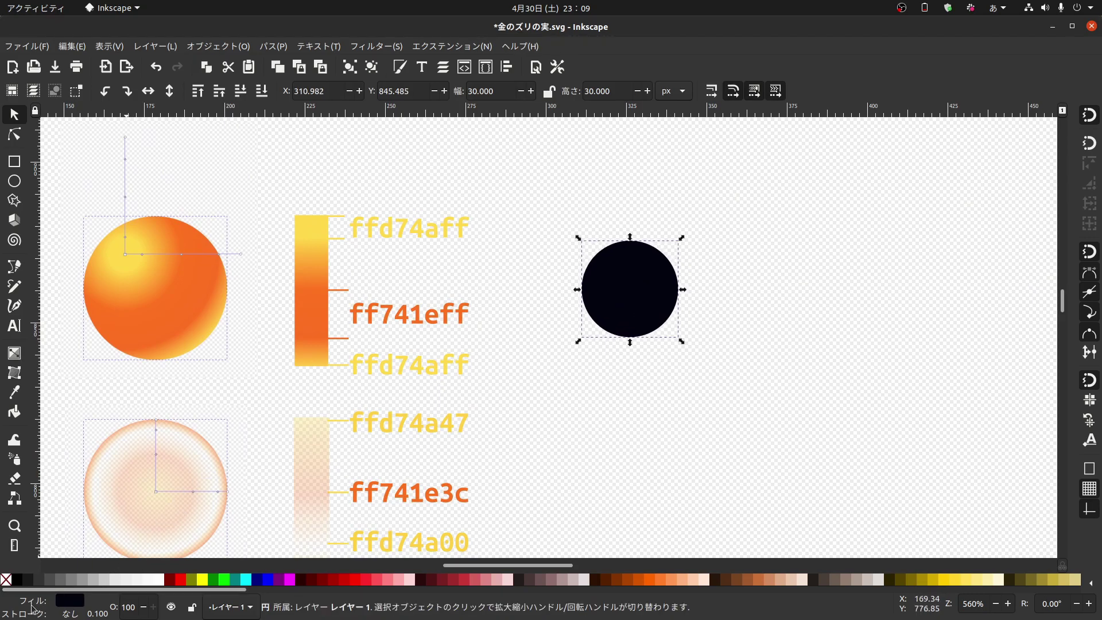
click(69, 601)
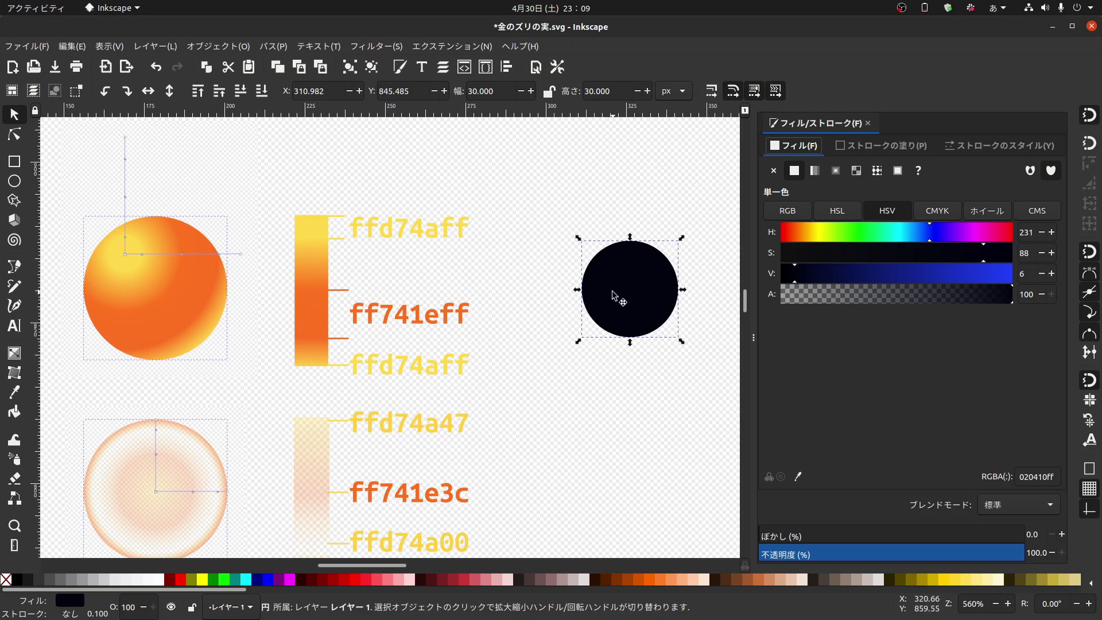
Give the dark circle a radial gradient fill, ready for on-canvas gradient editing.
click(836, 171)
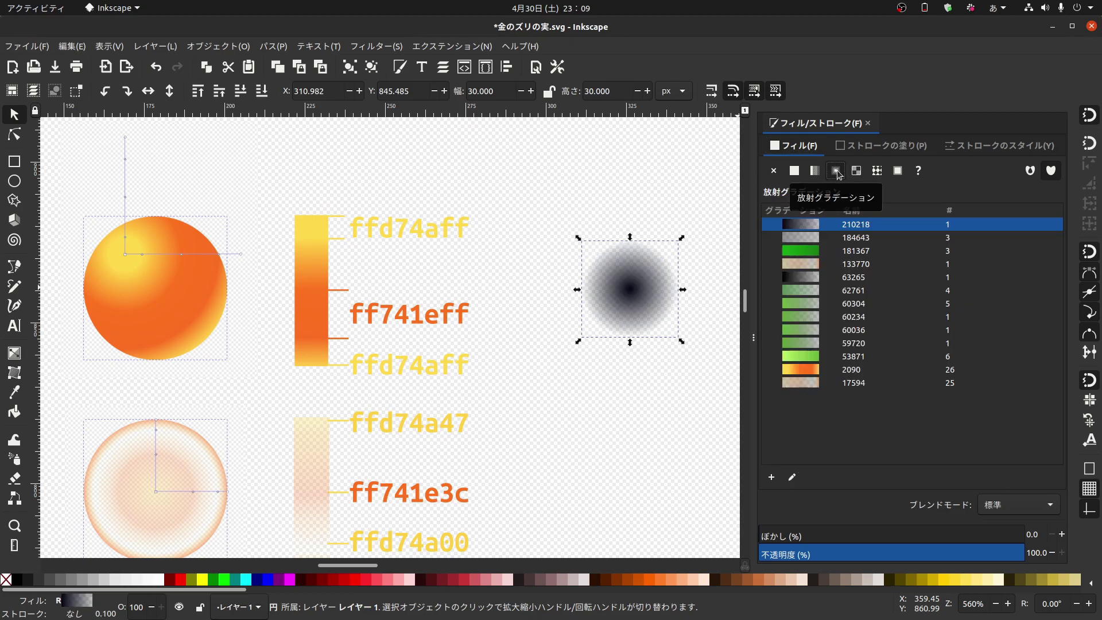
scroll(540, 282, right, 5)
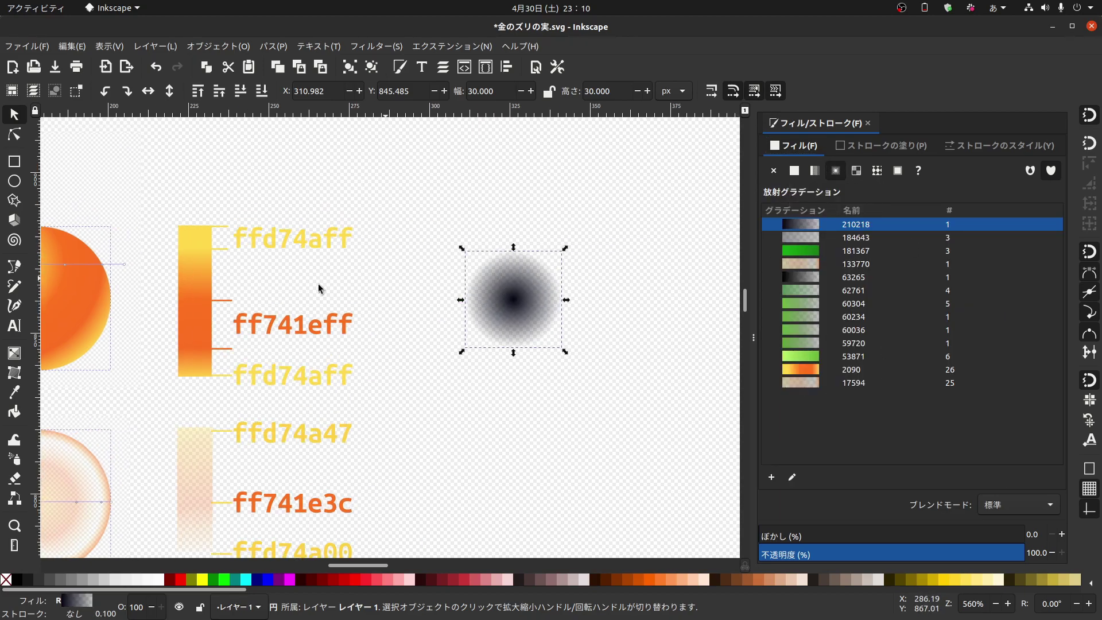
click(15, 356)
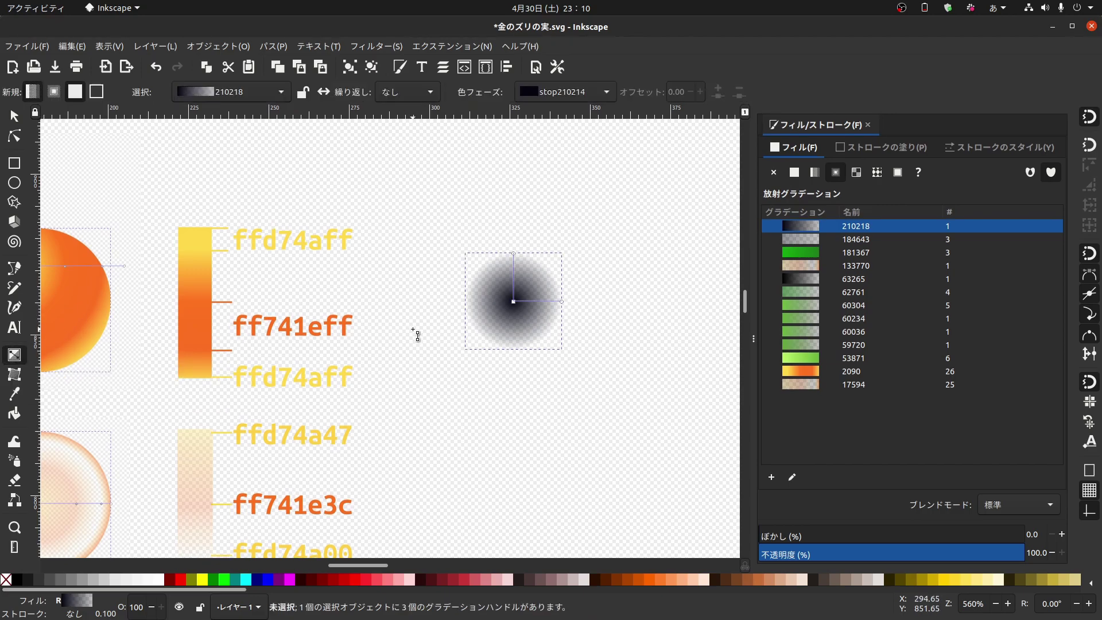
scroll(527, 297, up, 2)
scroll(569, 264, up, 2)
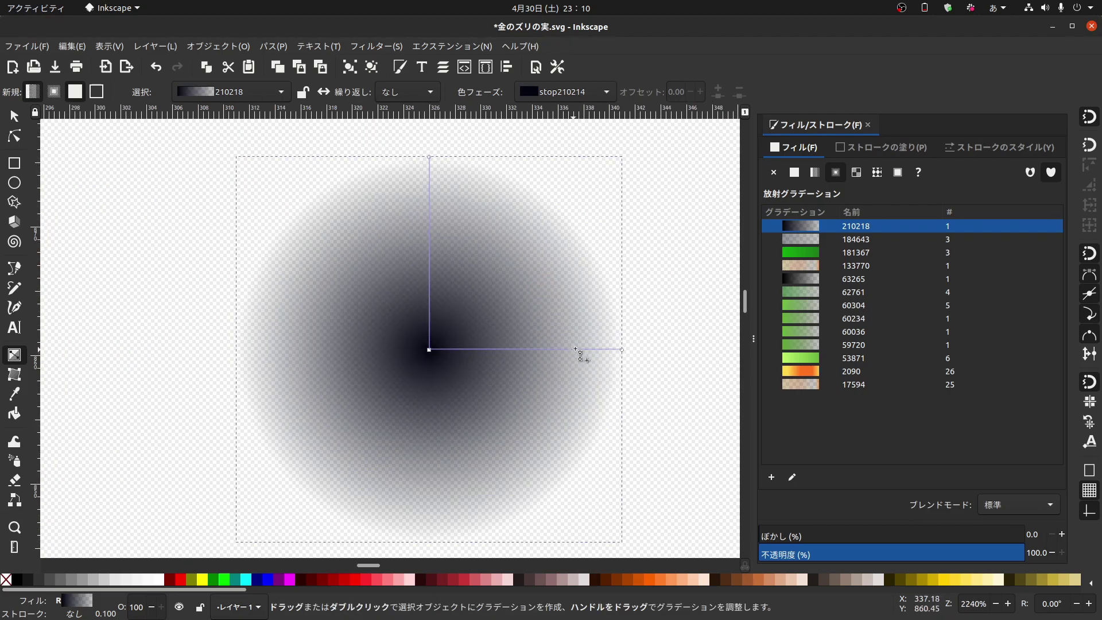
scroll(586, 347, down, 3)
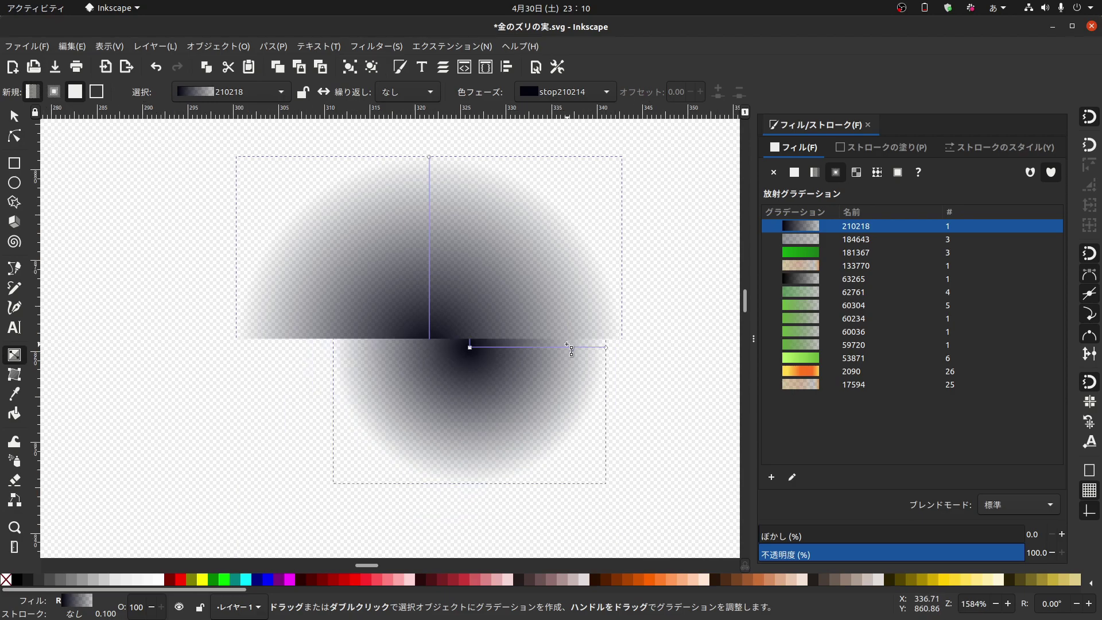
scroll(214, 289, left, 8)
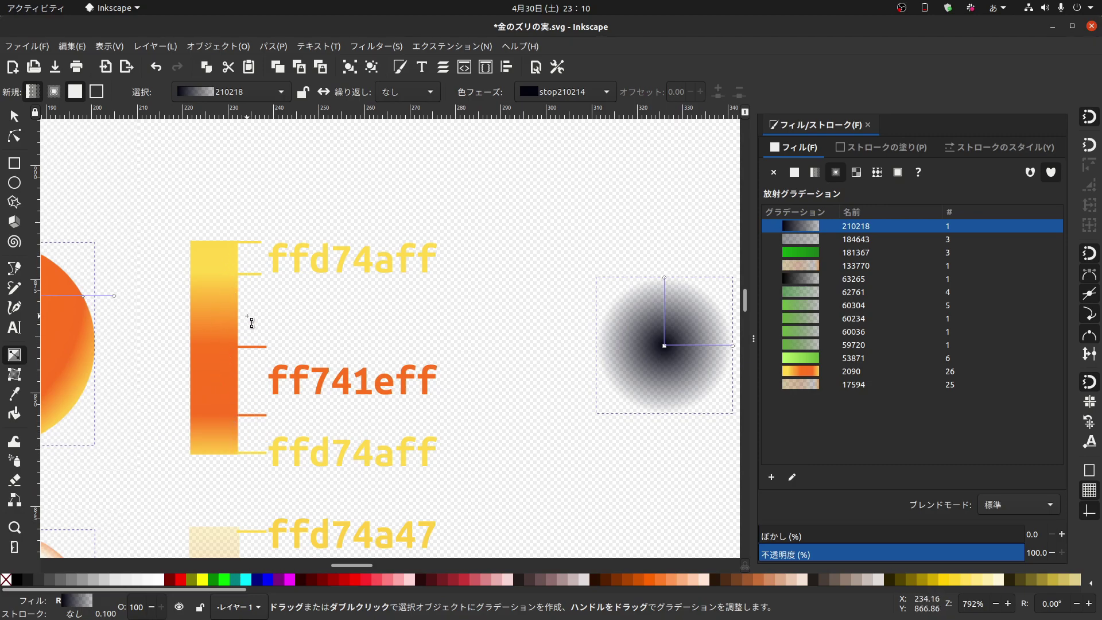
scroll(602, 347, right, 10)
scroll(472, 350, up, 2)
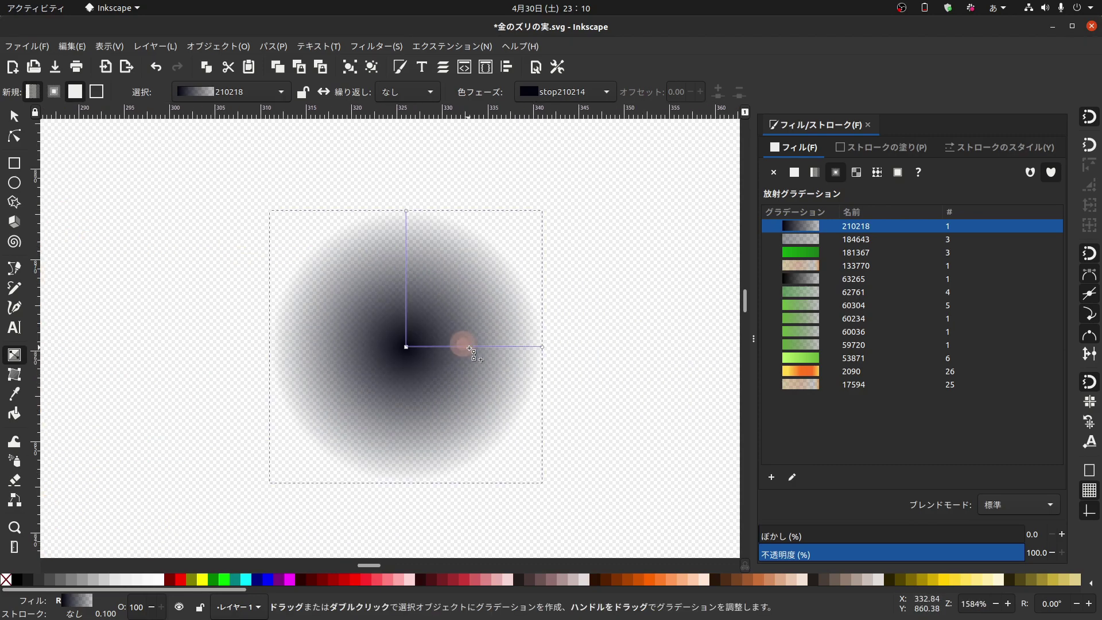
scroll(485, 338, left, 7)
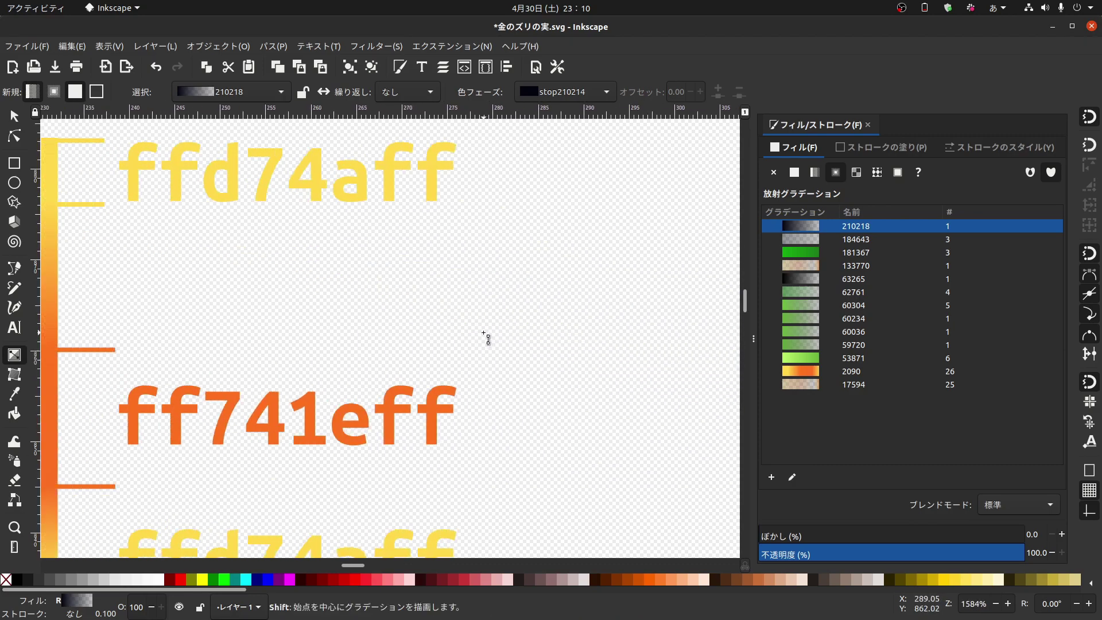
scroll(486, 338, left, 3)
scroll(483, 338, down, 2)
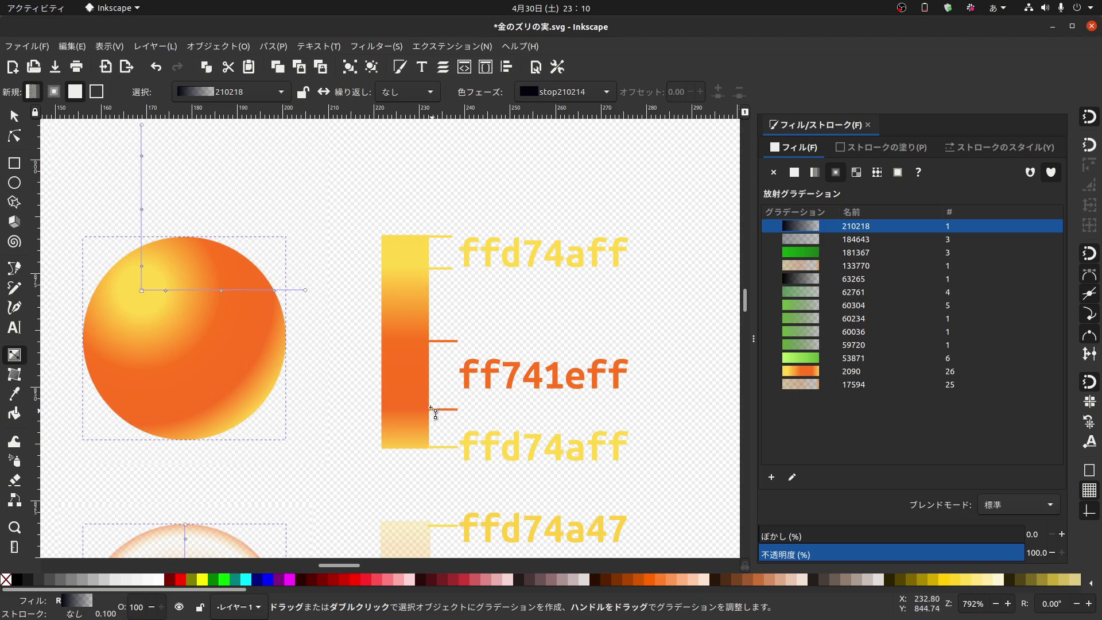
scroll(437, 431, right, 5)
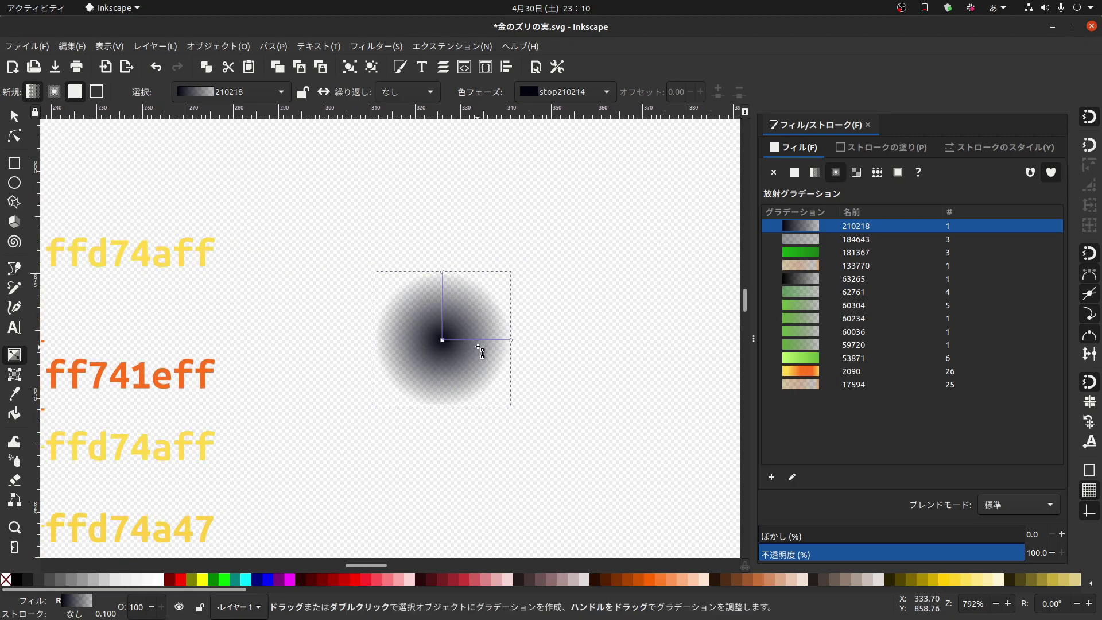
ctrl+scroll(481, 350, up, 3)
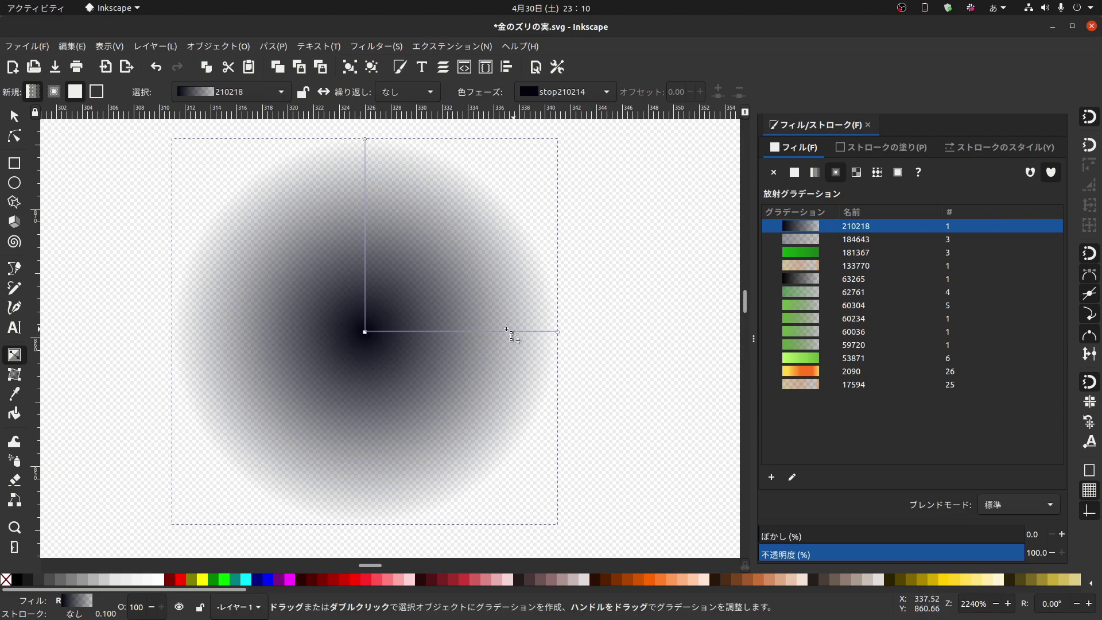
Add three gradient stops along the radius, then move the circle up and left.
double_click(476, 333)
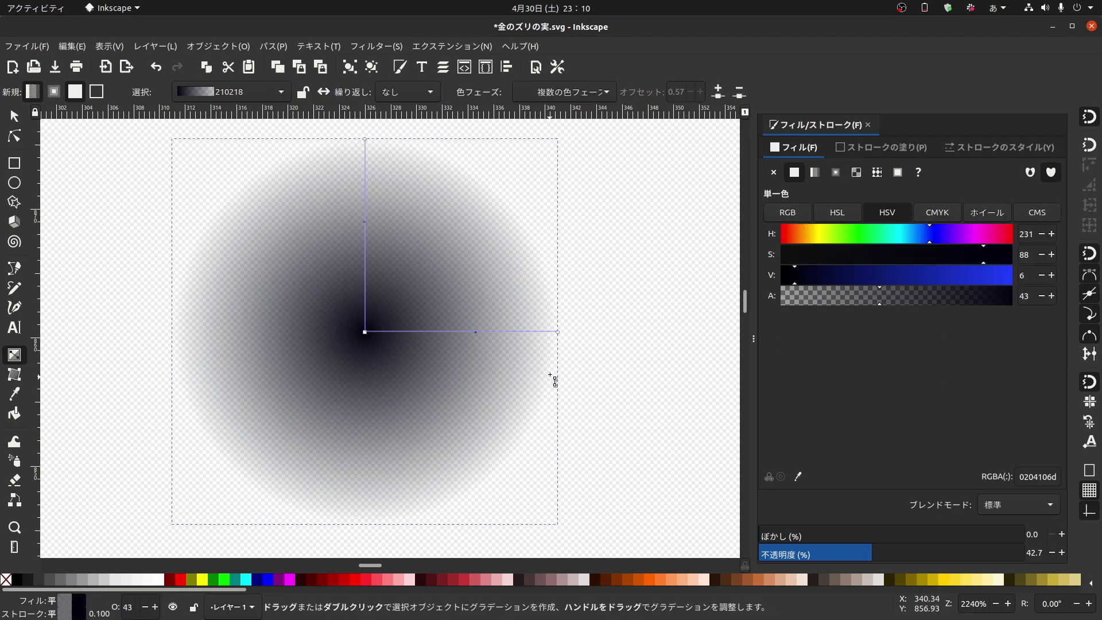
double_click(537, 332)
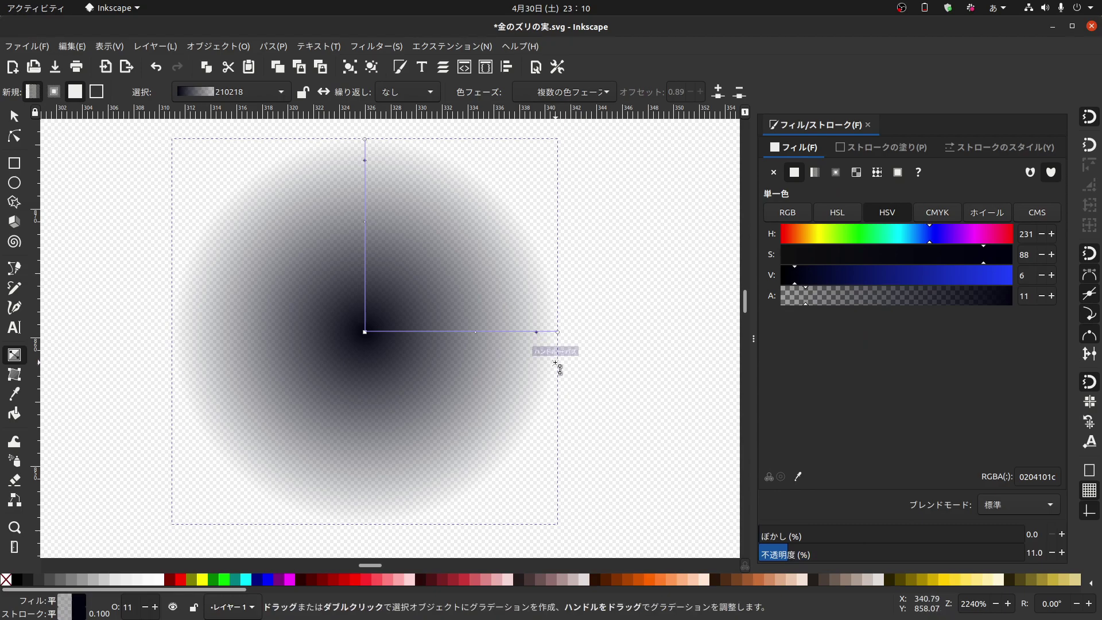
double_click(397, 332)
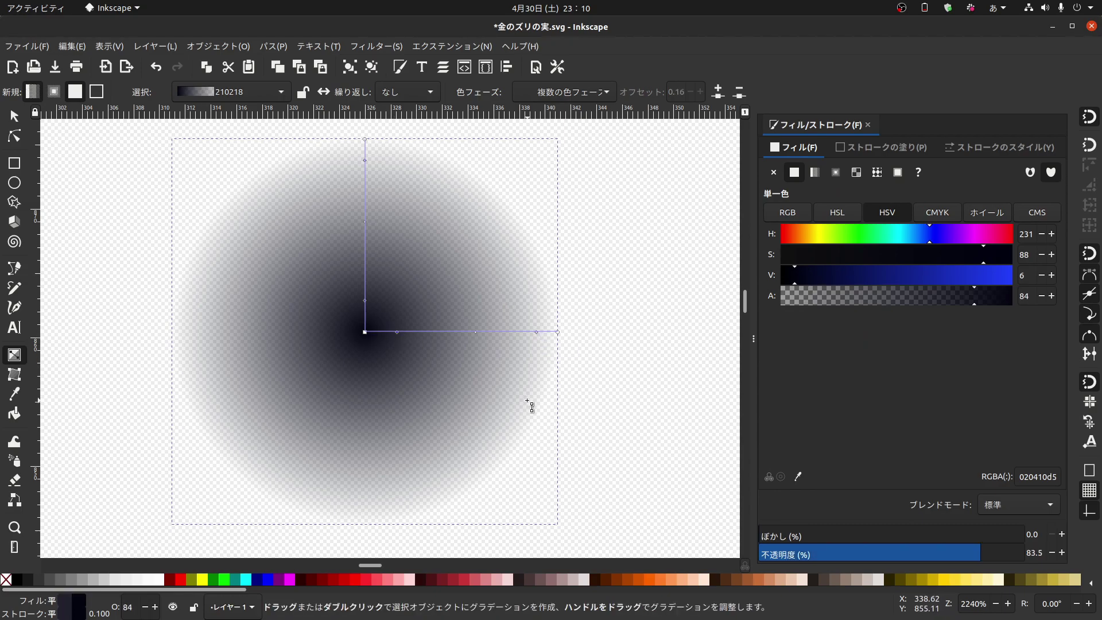
scroll(529, 374, down, 1)
scroll(537, 368, down, 1)
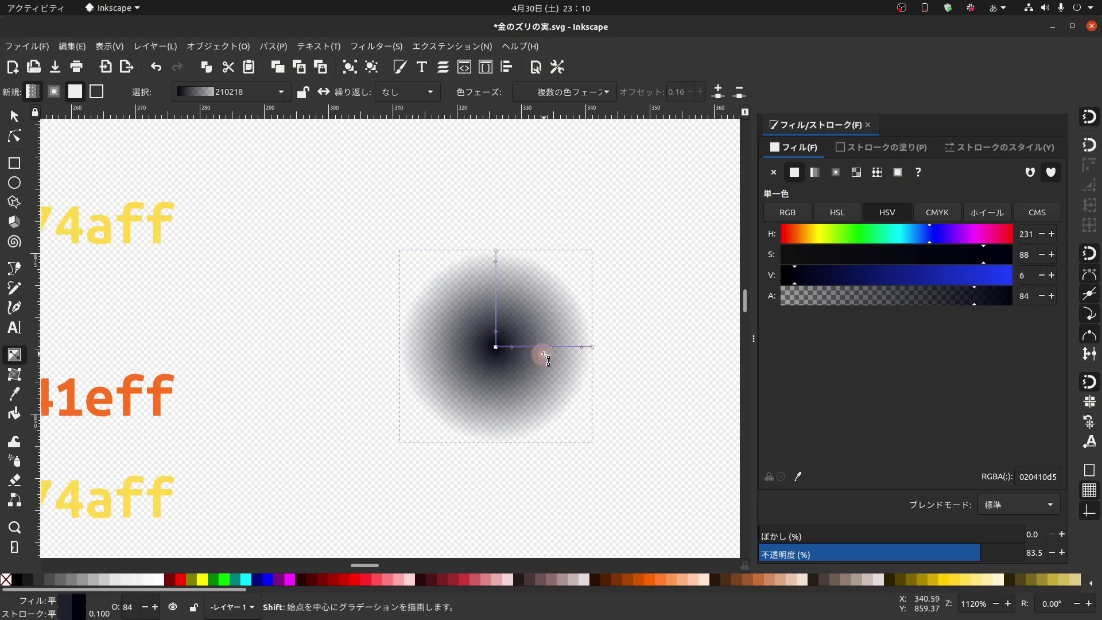
scroll(543, 356, left, 5)
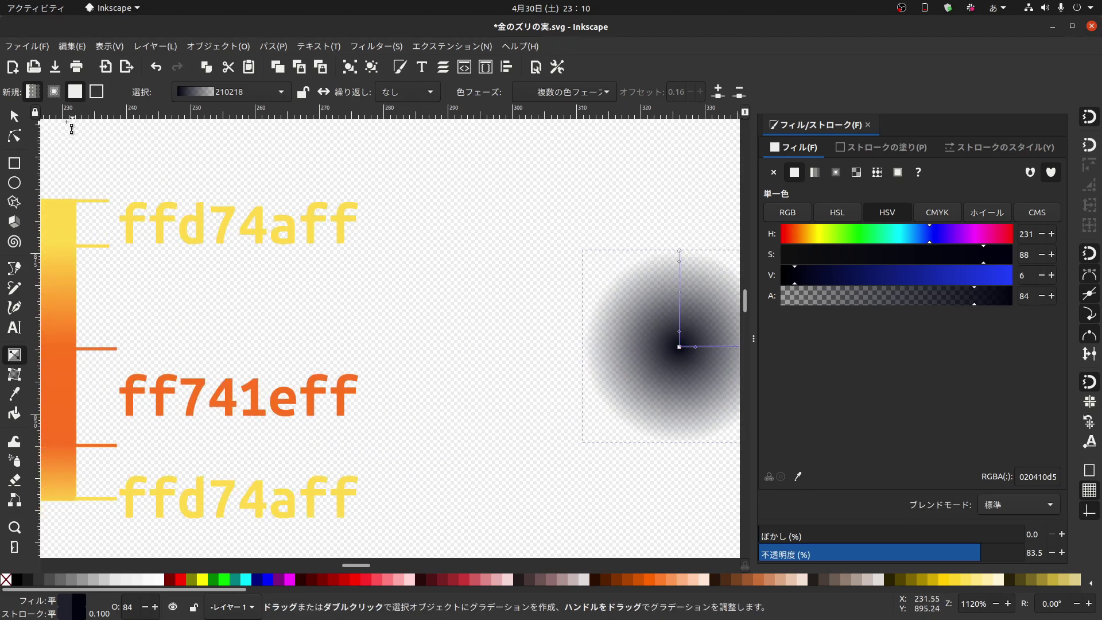
click(14, 116)
drag(650, 375, 477, 270)
scroll(517, 258, left, 1)
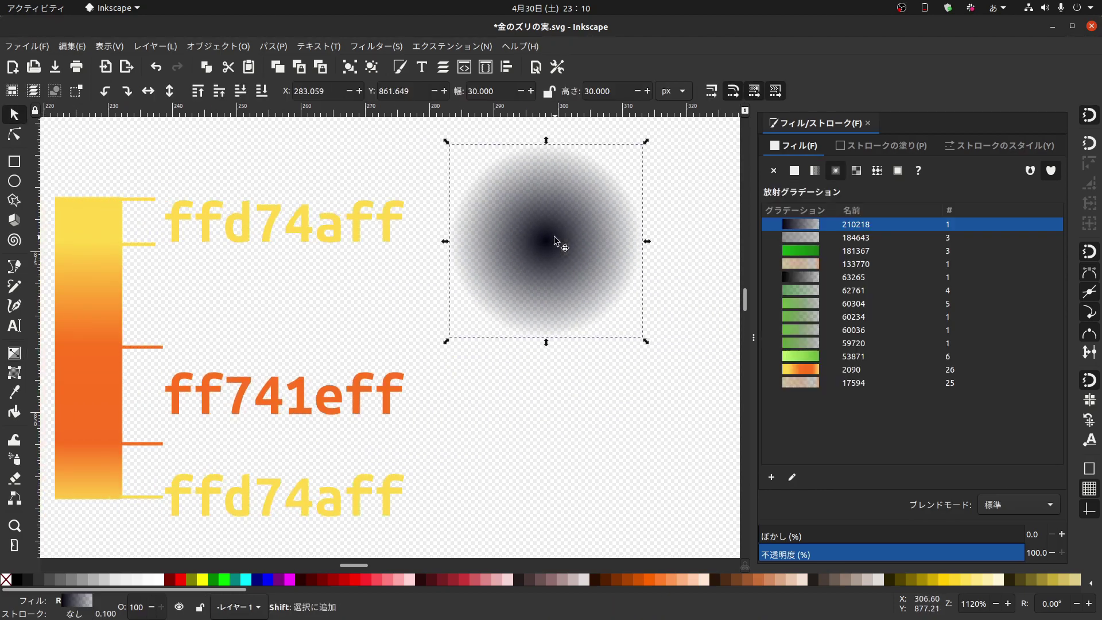
scroll(553, 236, left, 2)
scroll(594, 258, right, 2)
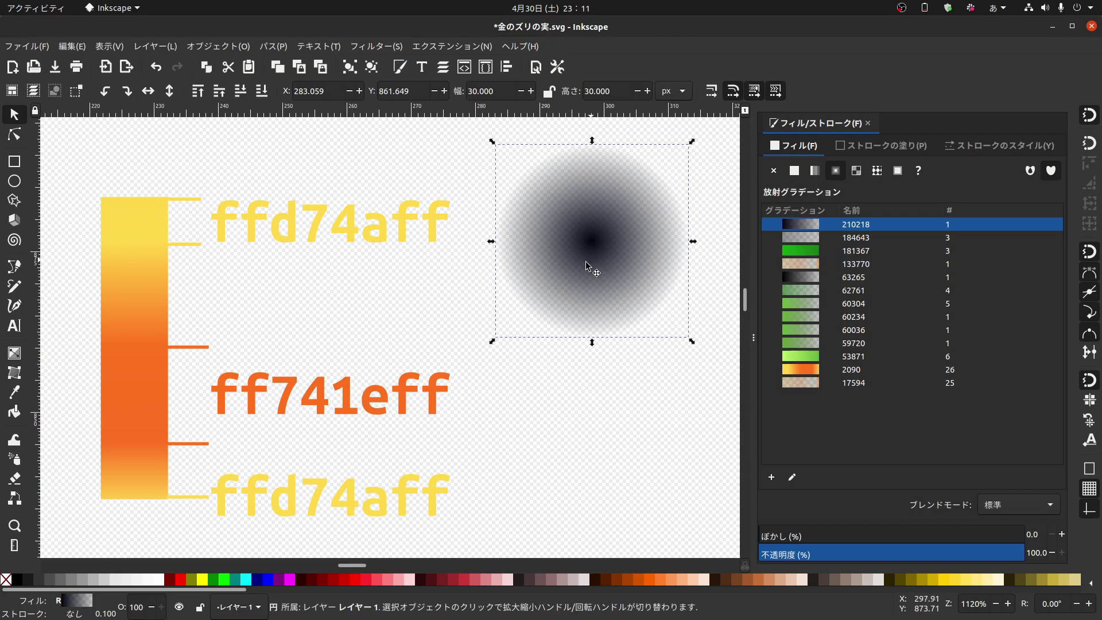
Set the centre stop and the 0.16 stop to yellow ffd74aff.
click(14, 355)
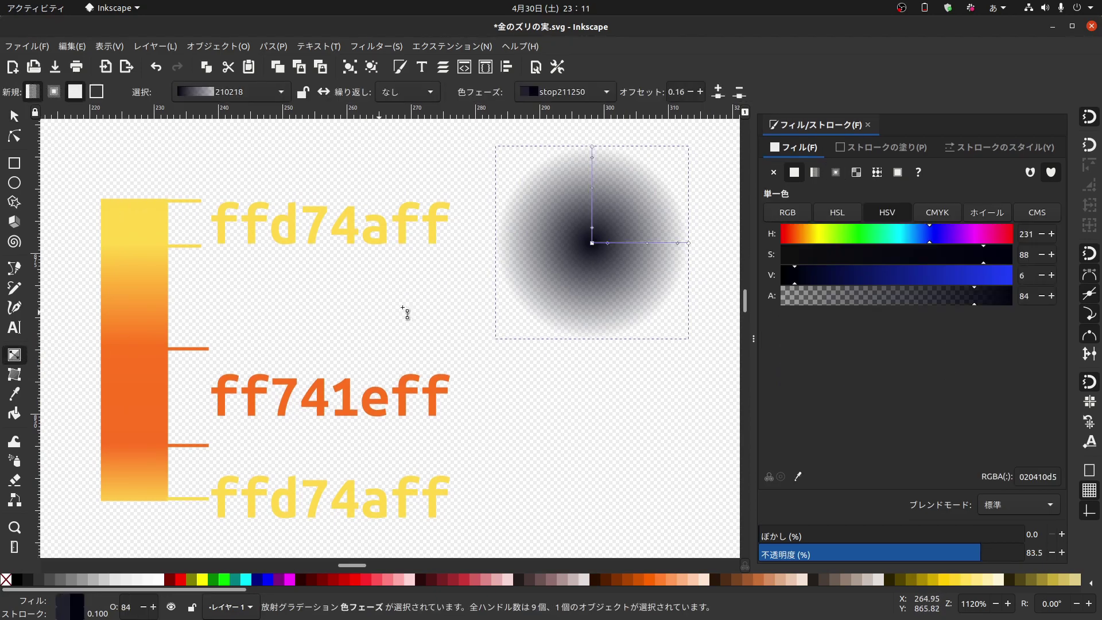
click(593, 244)
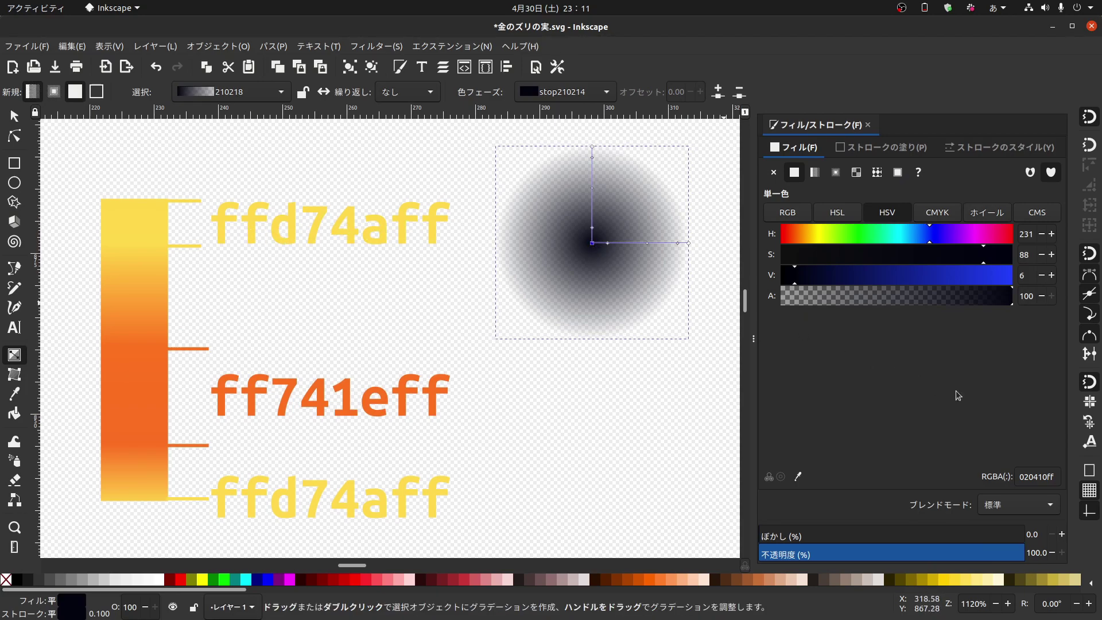
click(1046, 478)
text(f)
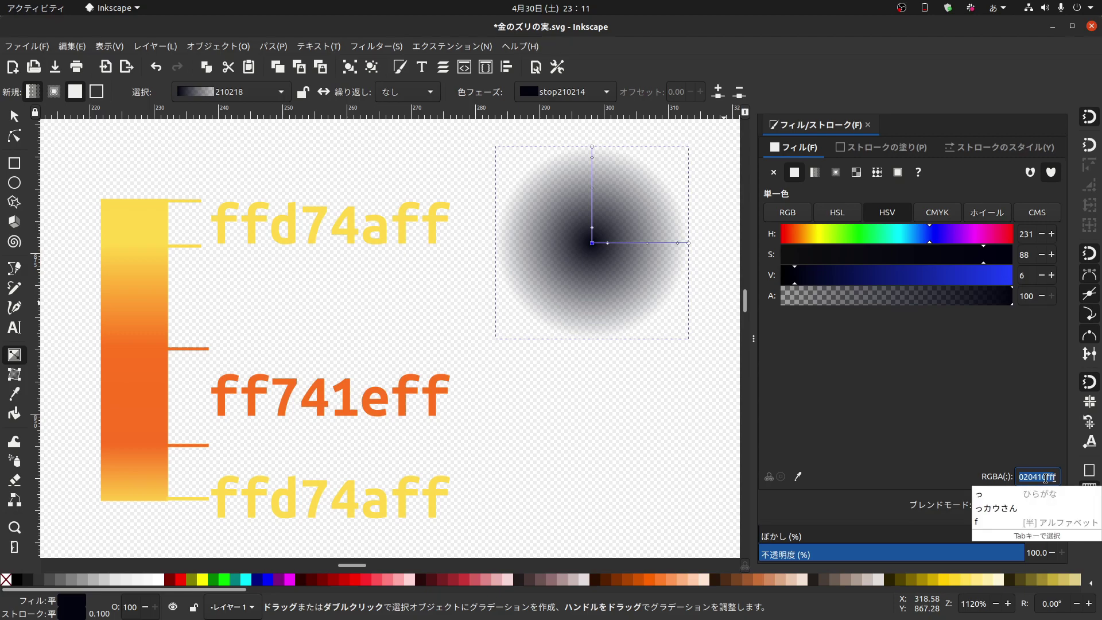
text(ffっfd74)
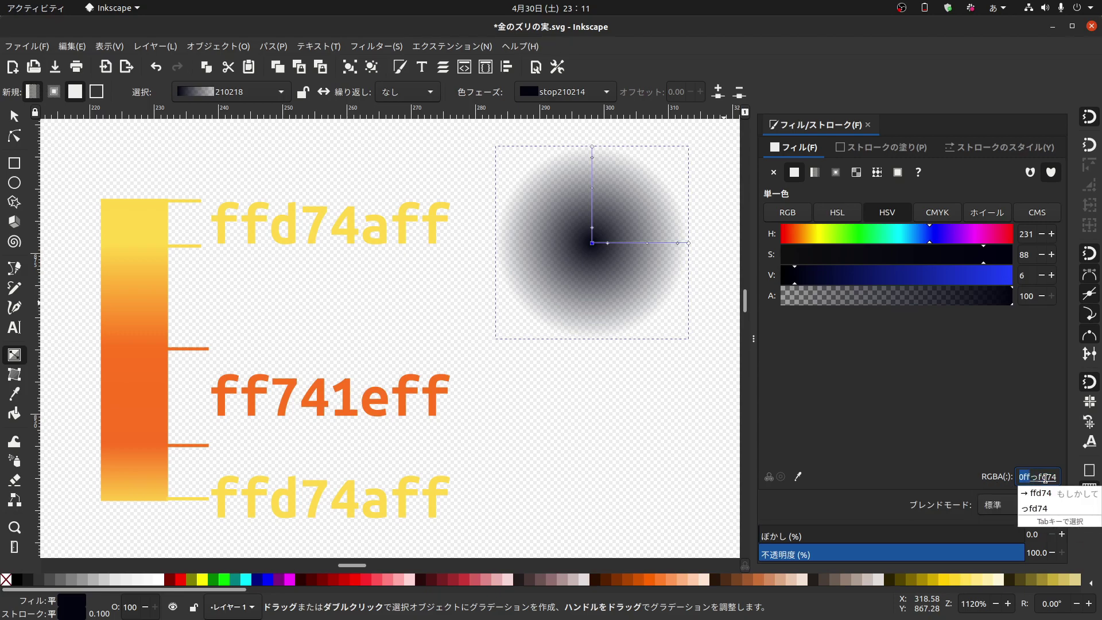
text(aff)
key(Return)
key(Return)
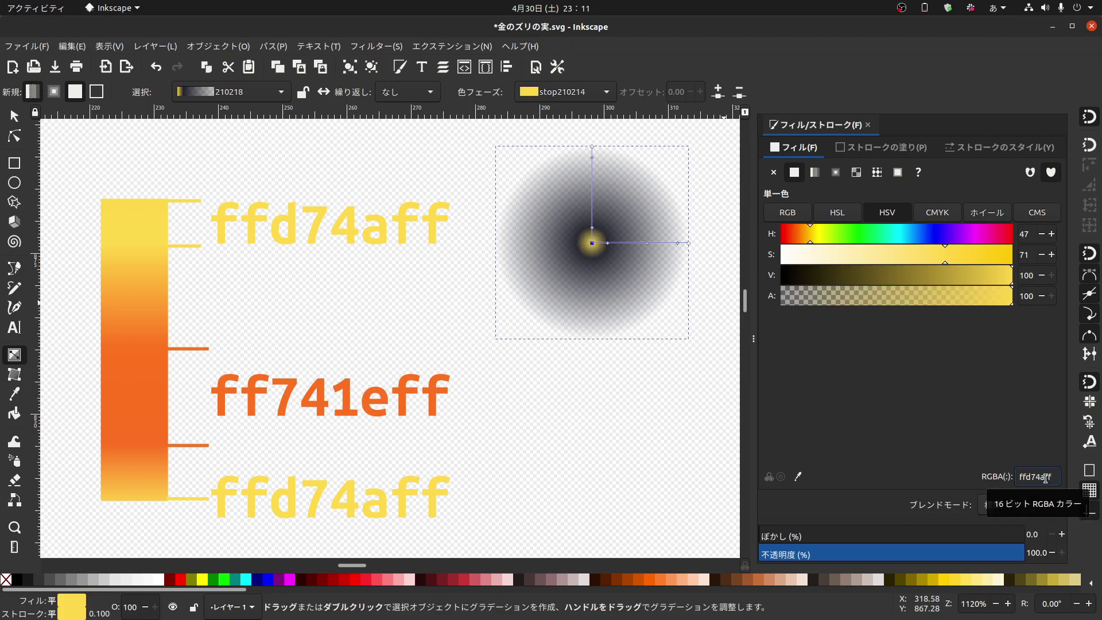
click(609, 242)
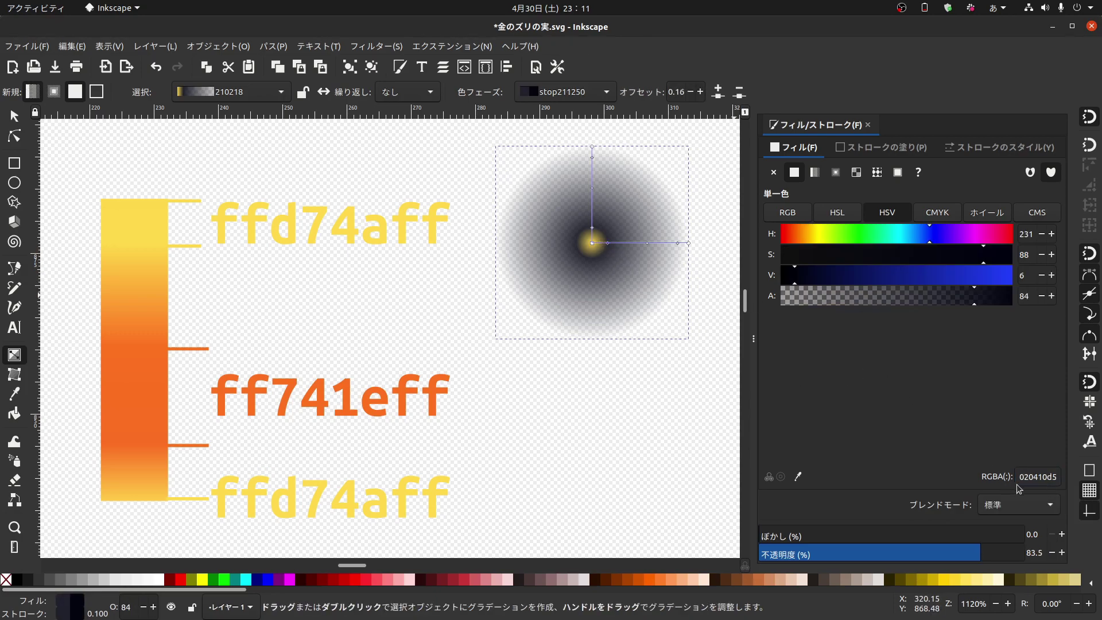
click(1047, 475)
text(d)
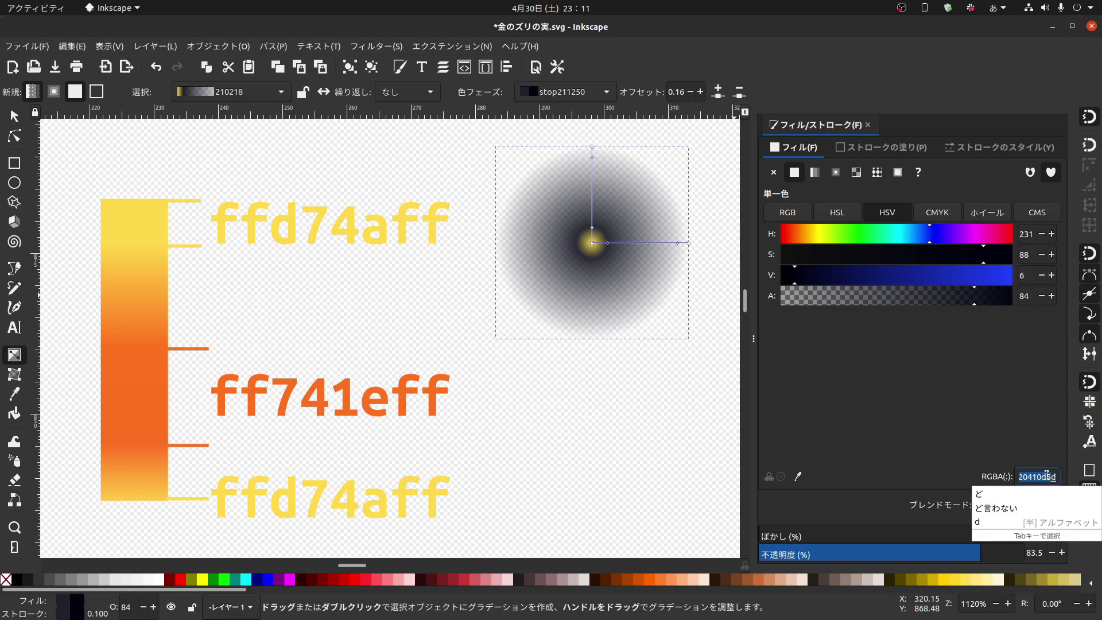
key(BackSpace)
text(ffd)
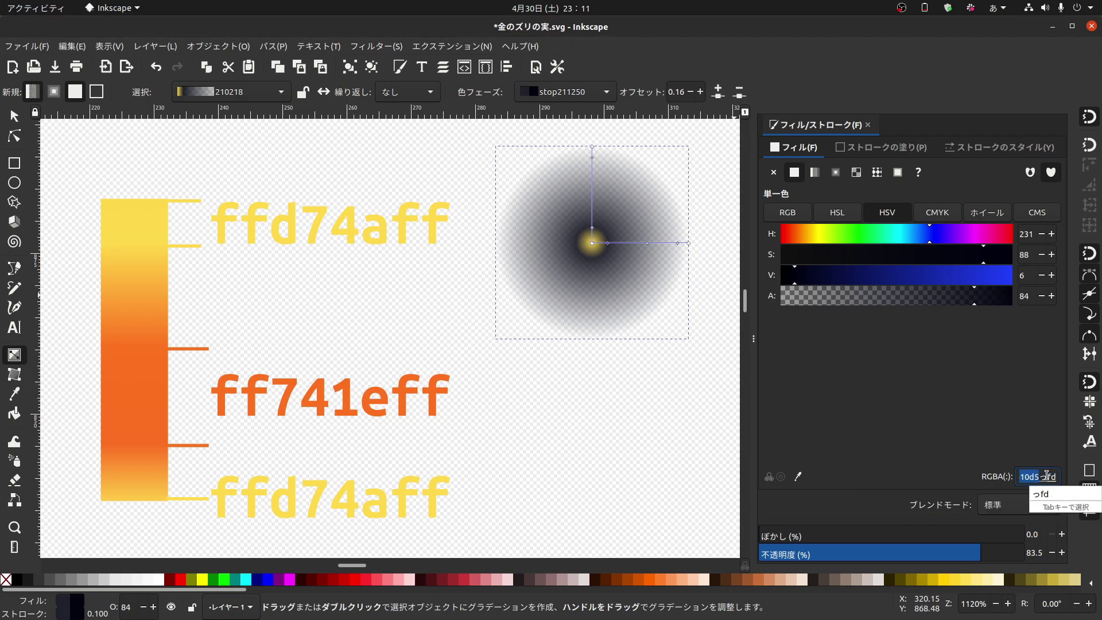
text(74aff)
key(Return)
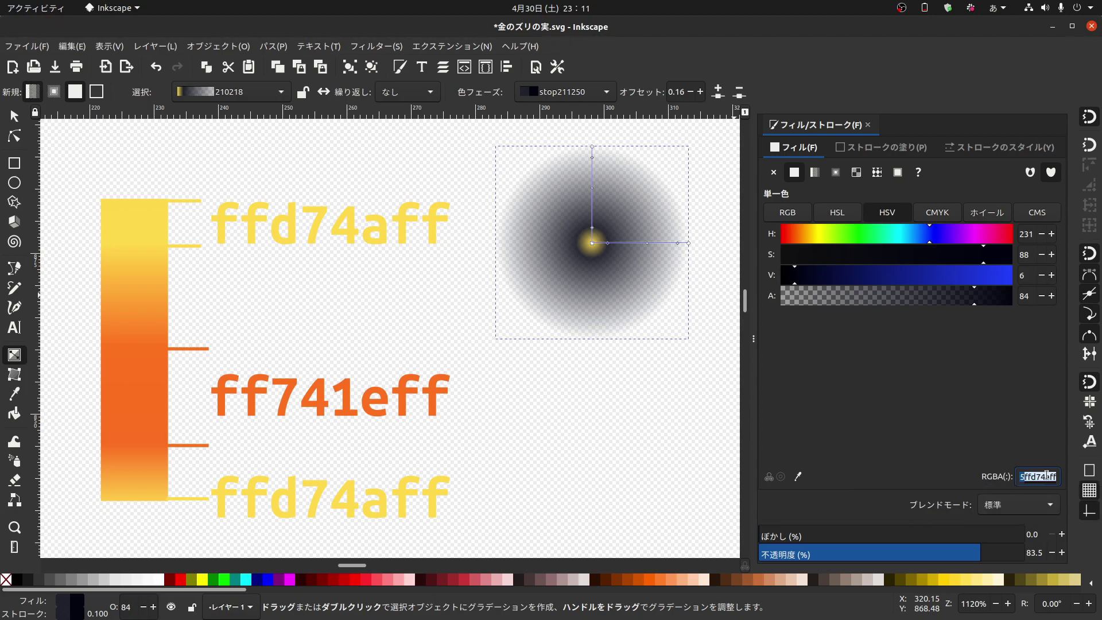
key(Return)
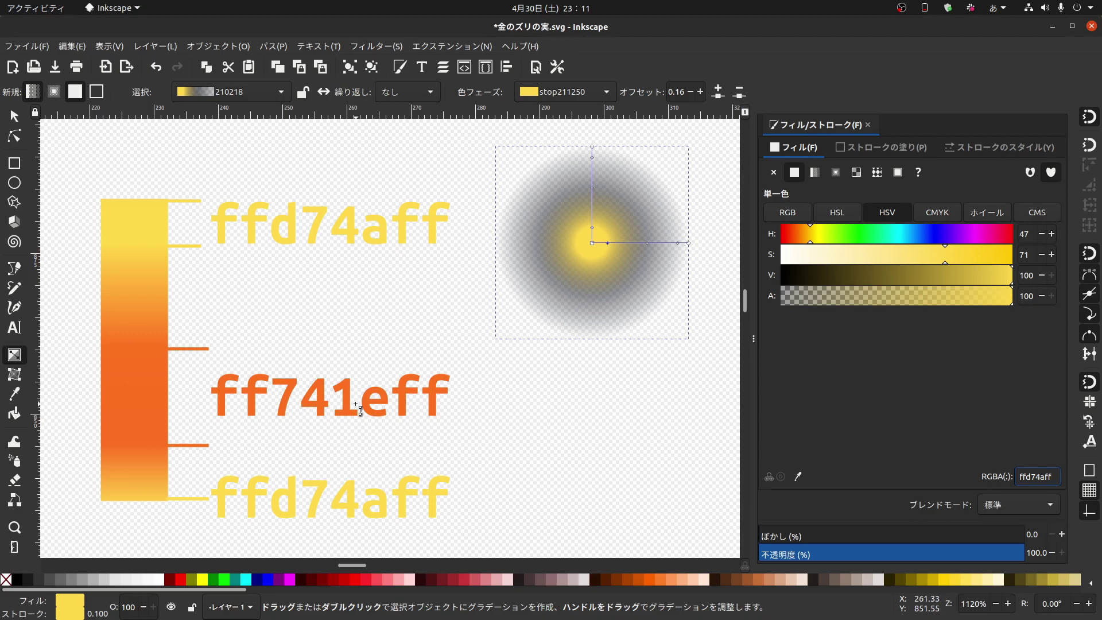
Set the 0.57 and 0.89 gradient stops to orange ff741eff.
click(649, 244)
double_click(1026, 472)
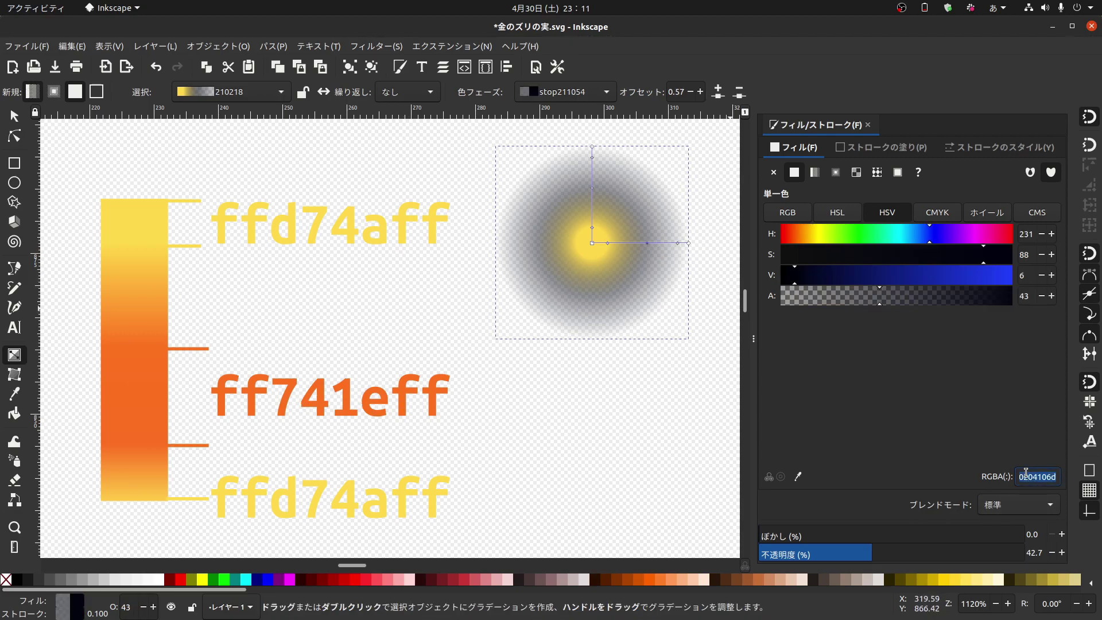
text(ff74)
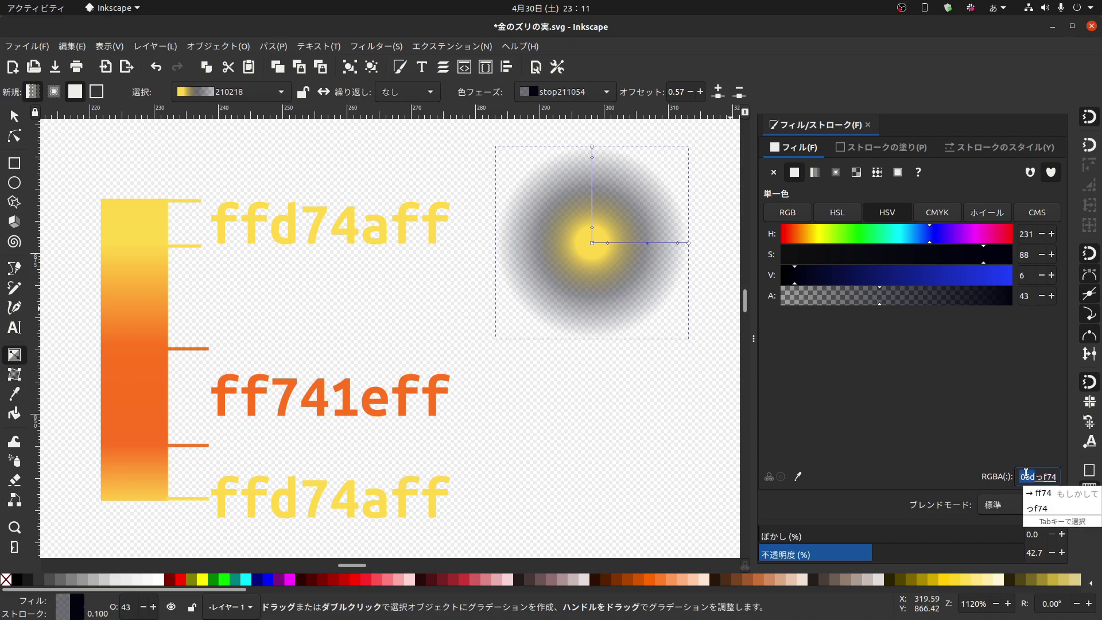
text(1eff)
key(Return)
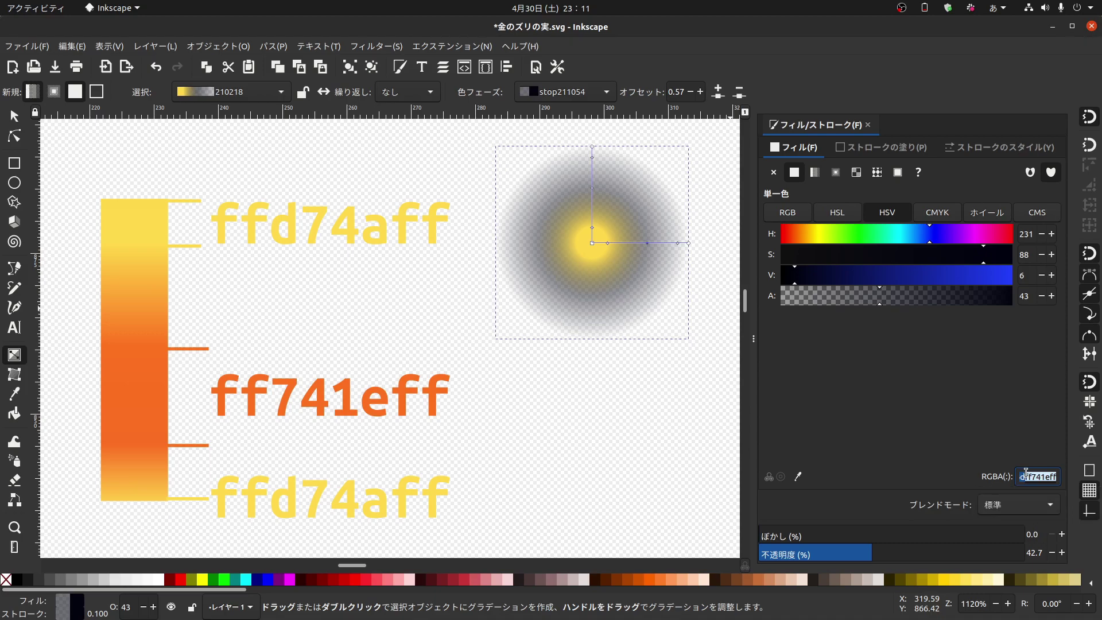
key(Return)
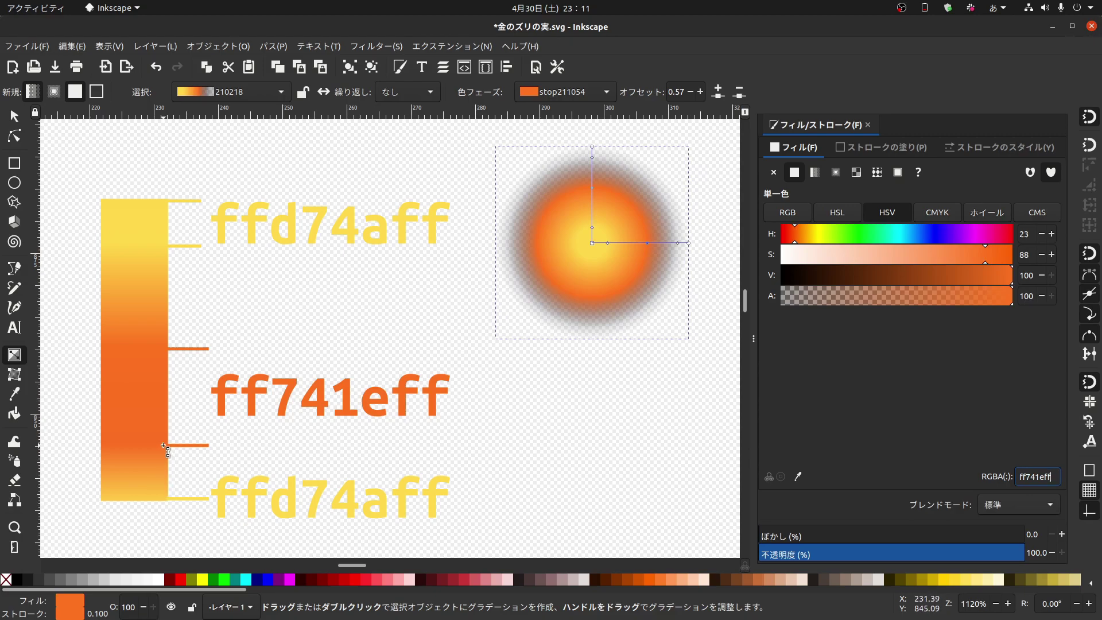
click(678, 243)
triple_click(1037, 477)
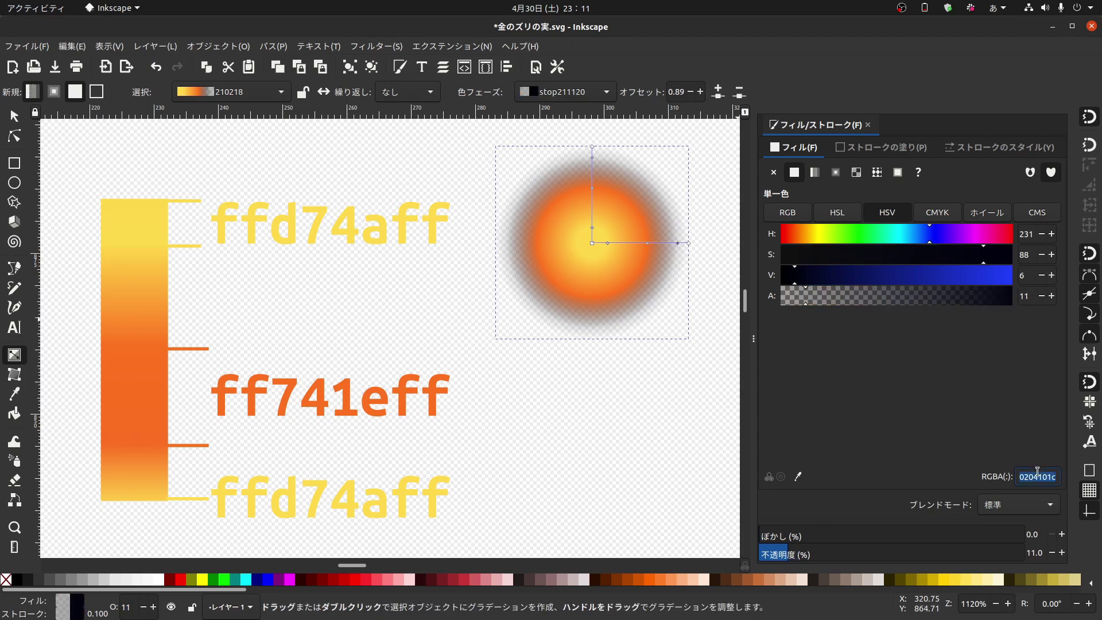
text(ff741)
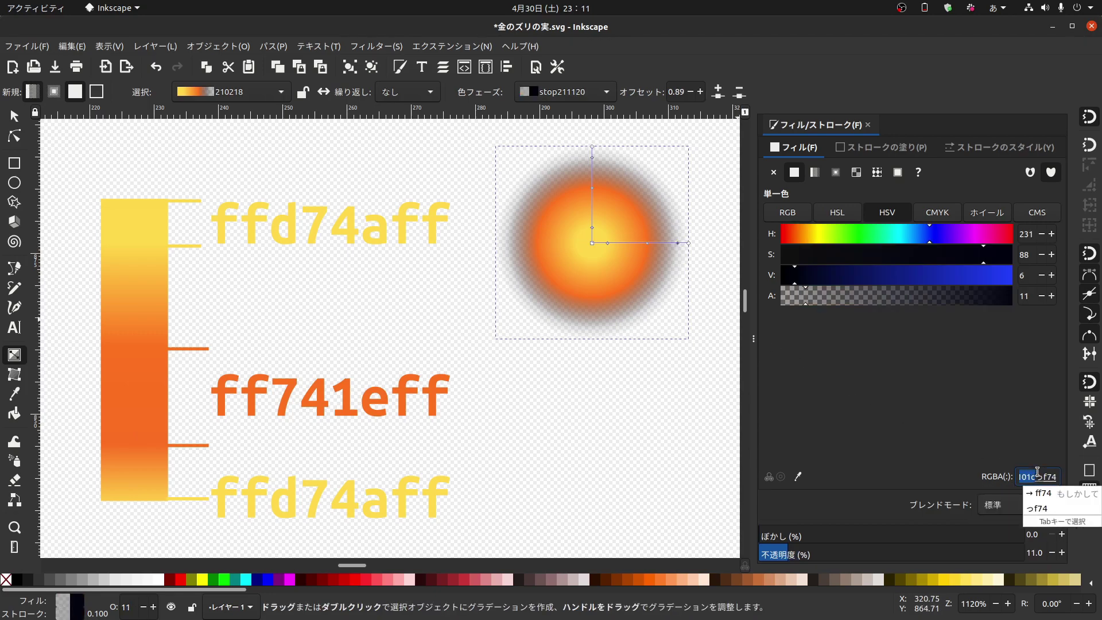
text(eff)
key(Return)
key(Return)
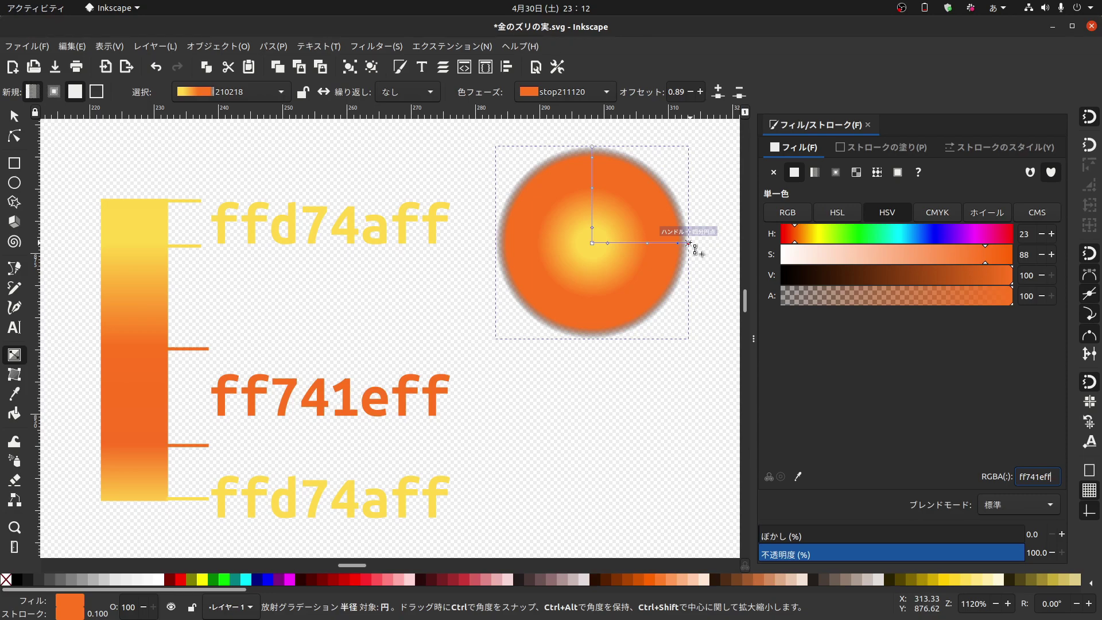
Set the outermost gradient stop to yellow ffd74aff.
click(689, 243)
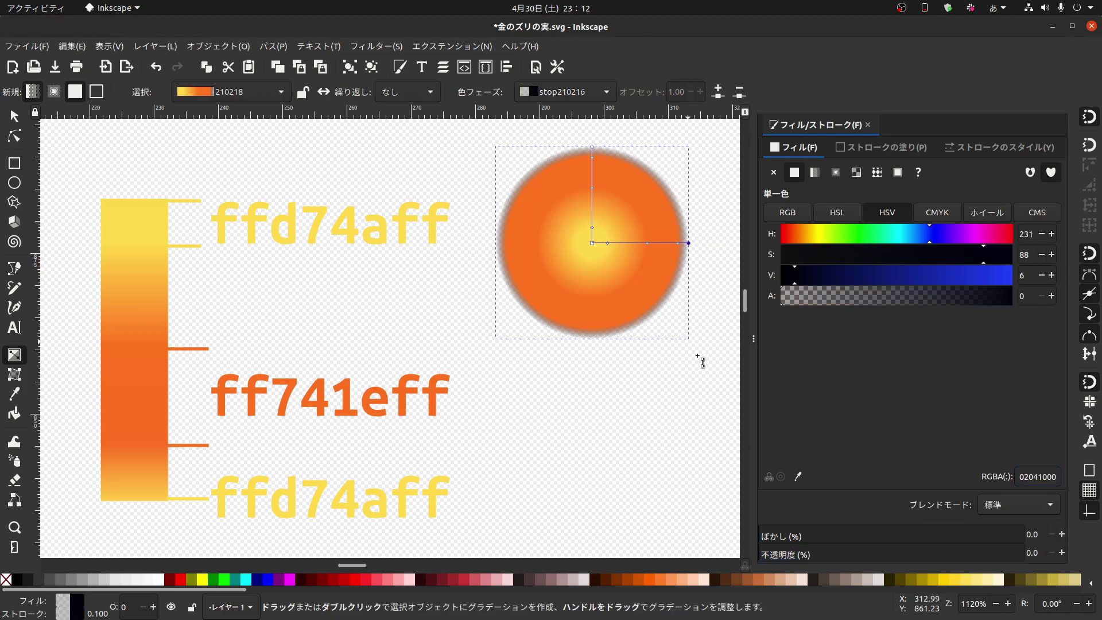
double_click(1032, 475)
text(f)
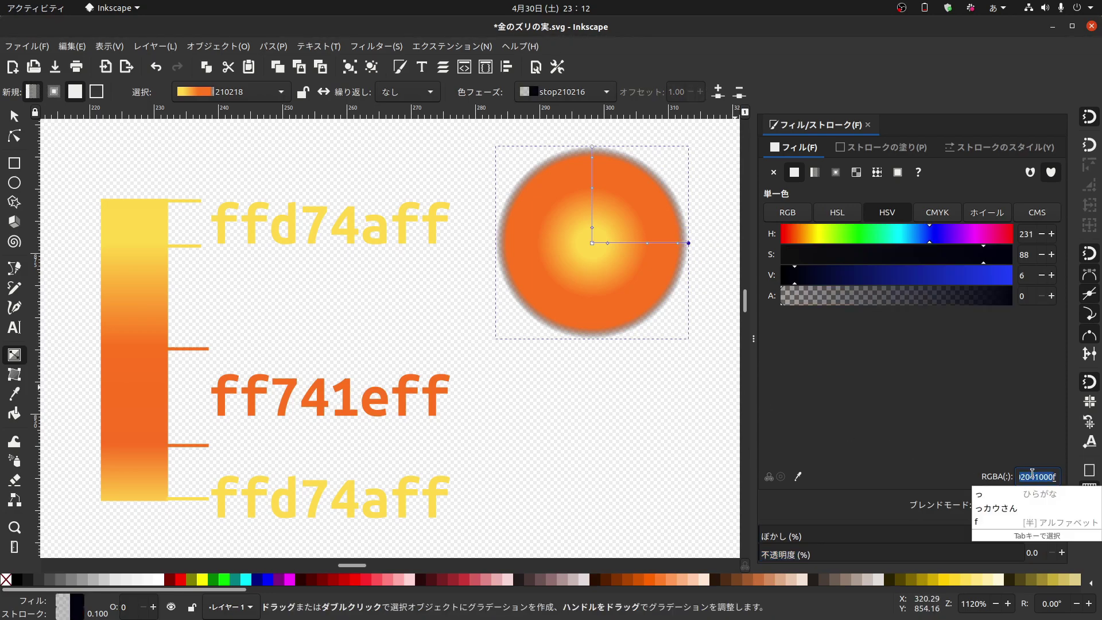
text(fd7)
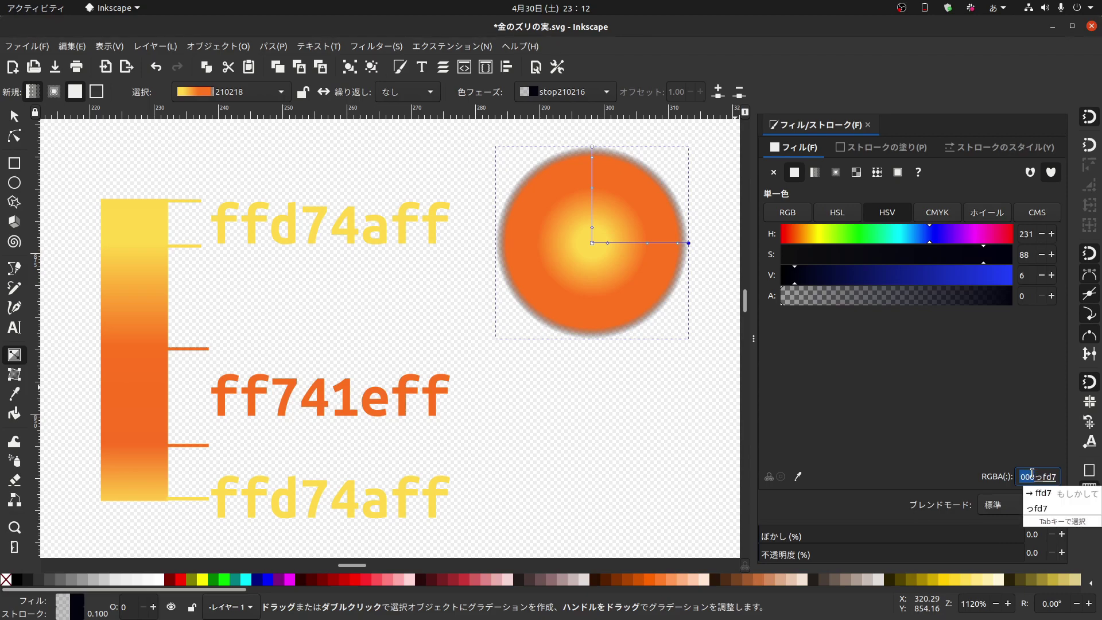
text(4aff)
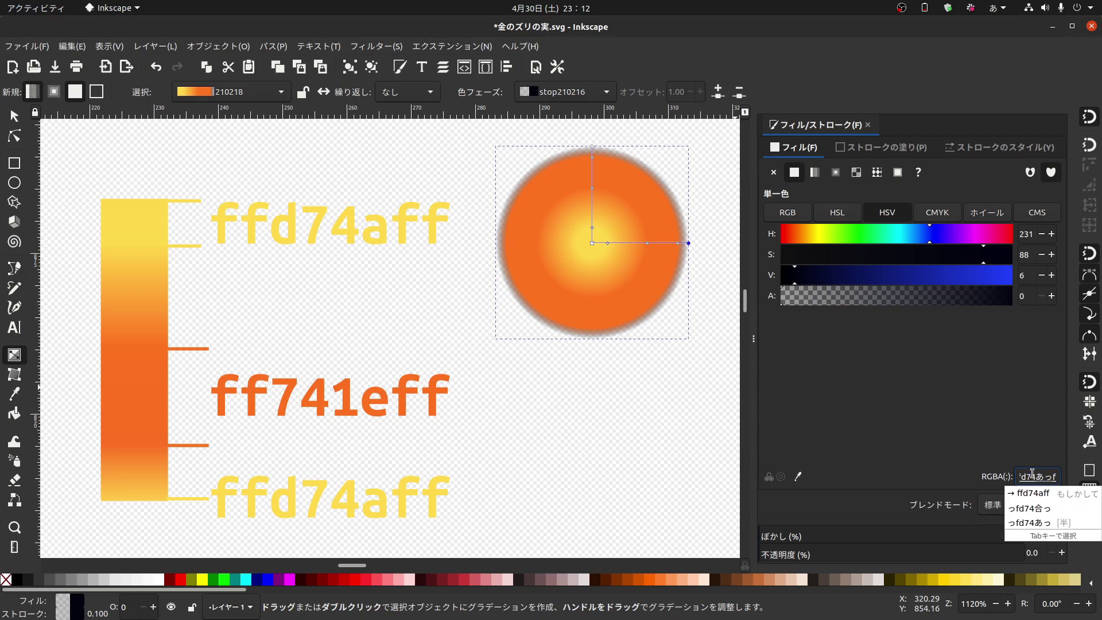
key(Return)
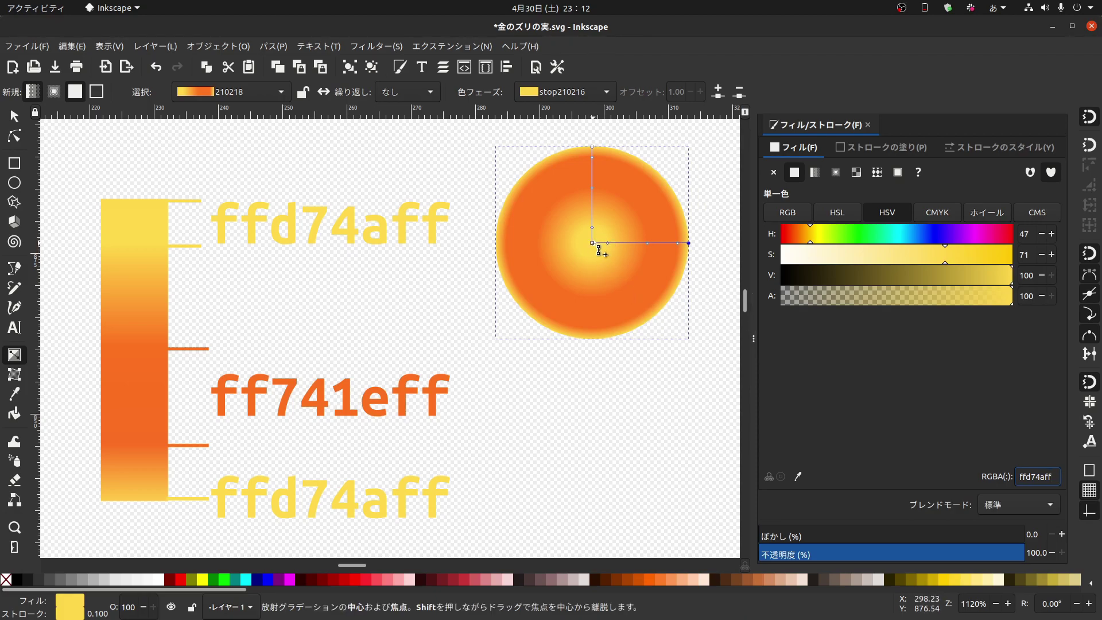
Drag the radial gradient centre toward the sphere's upper left.
drag(593, 244, 552, 200)
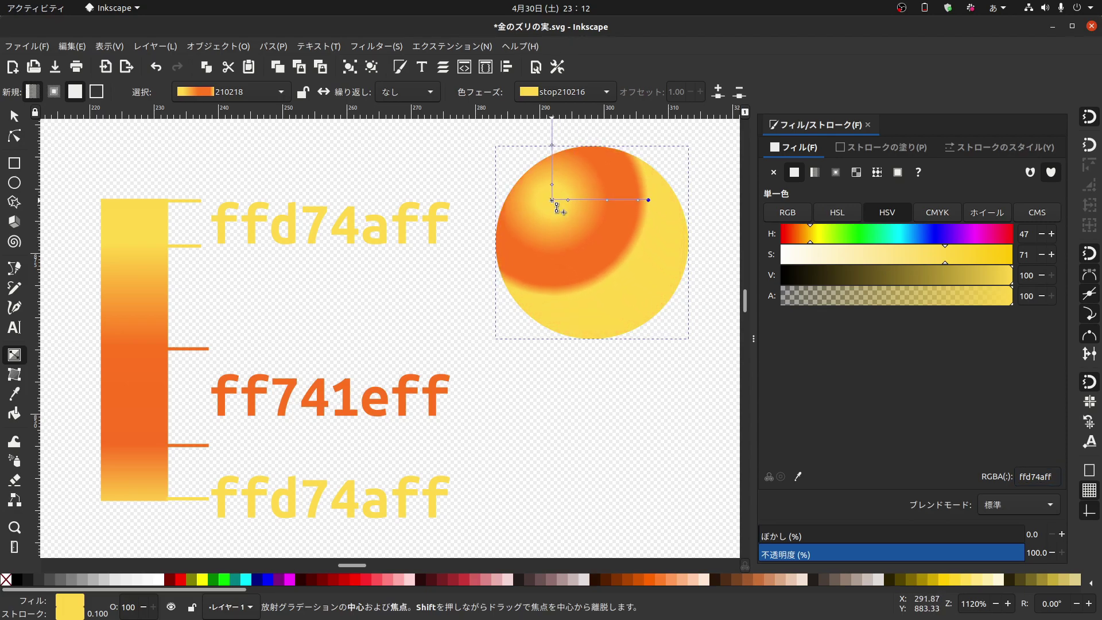
click(552, 200)
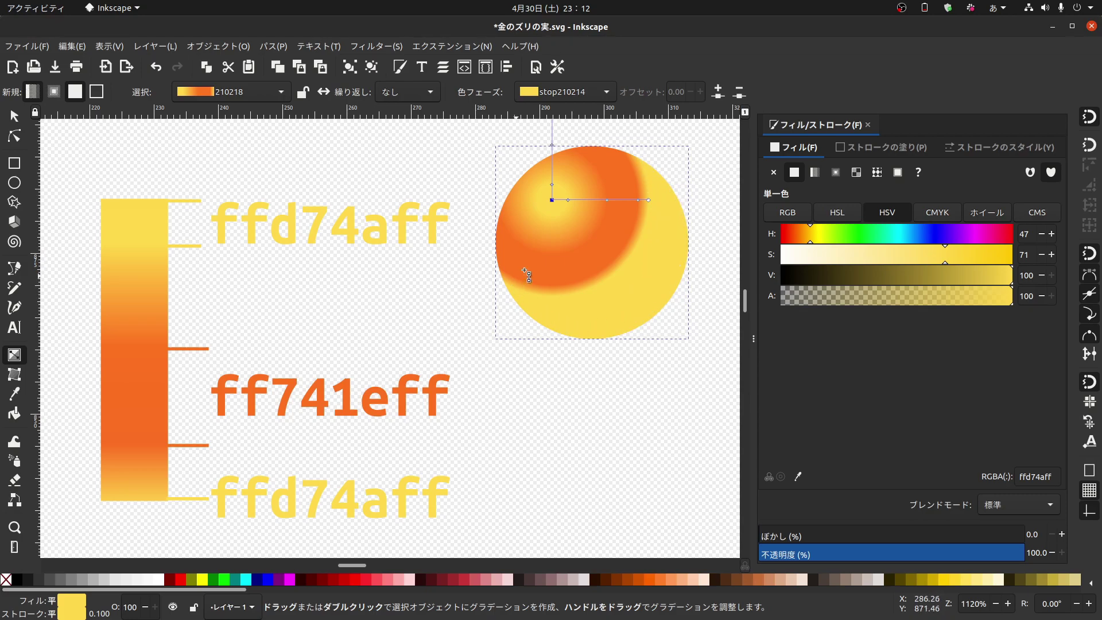
drag(629, 200, 579, 275)
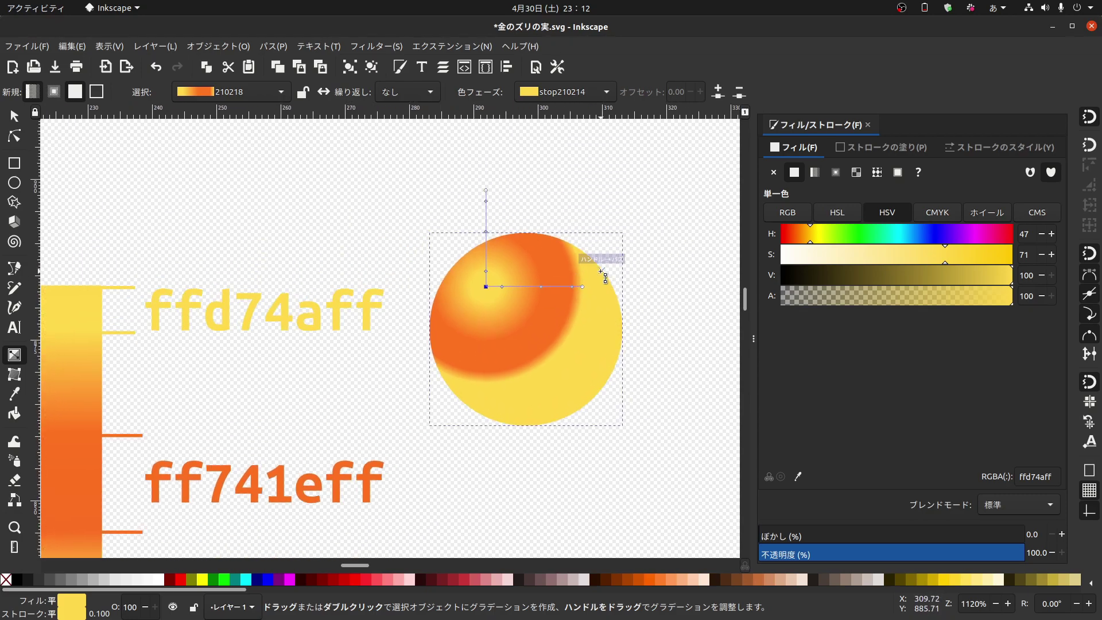
click(580, 285)
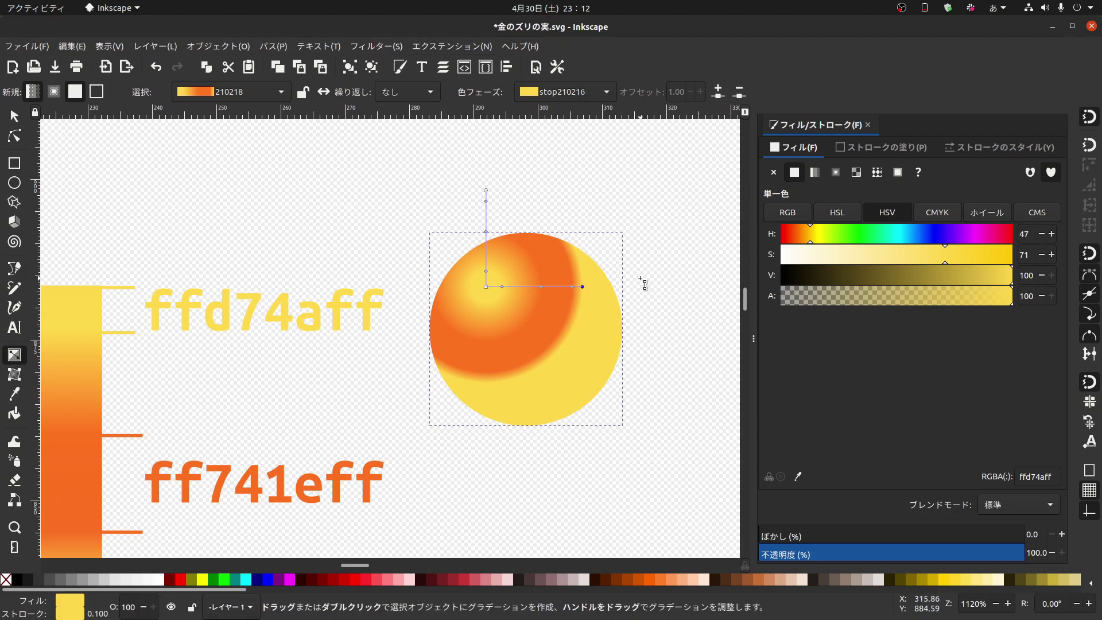
key(ctrl+z)
Adjust the gradient's horizontal and vertical radius handles, undoing unwanted tilts.
click(582, 286)
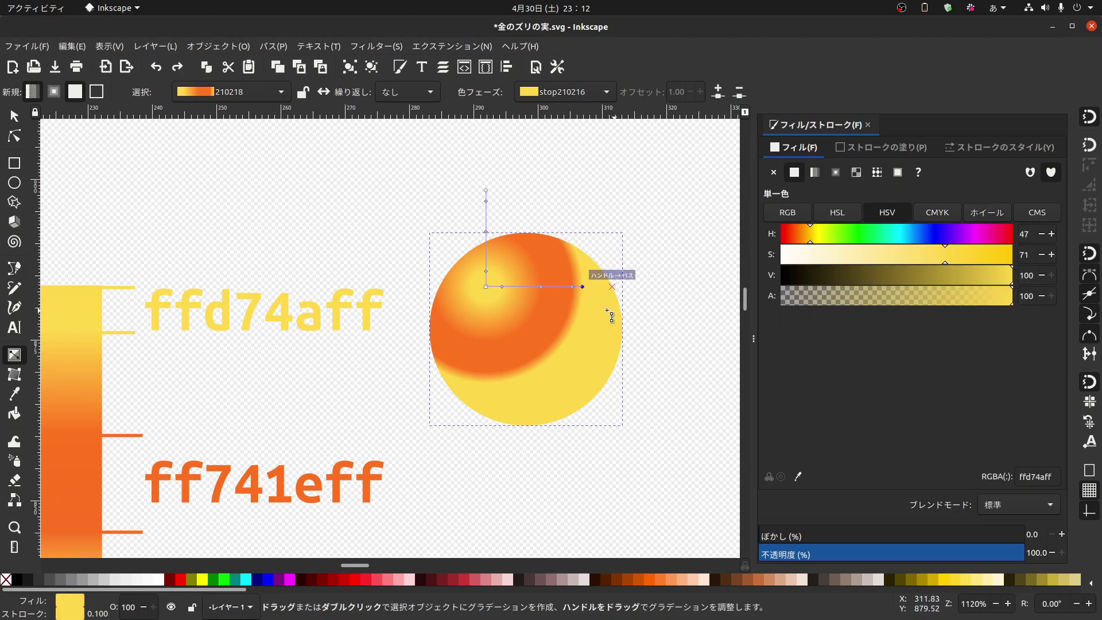
mouse_move(583, 287)
mouse_down()
mouse_move(625, 287)
mouse_move(613, 286)
mouse_up()
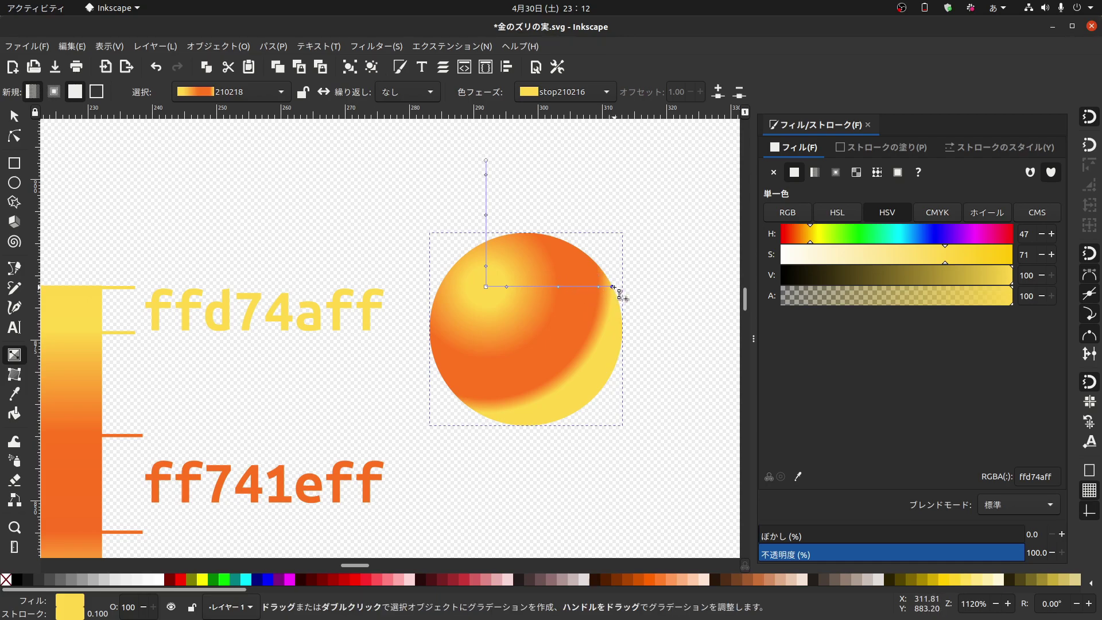
mouse_move(610, 285)
mouse_down()
mouse_move(524, 283)
mouse_move(589, 295)
mouse_up()
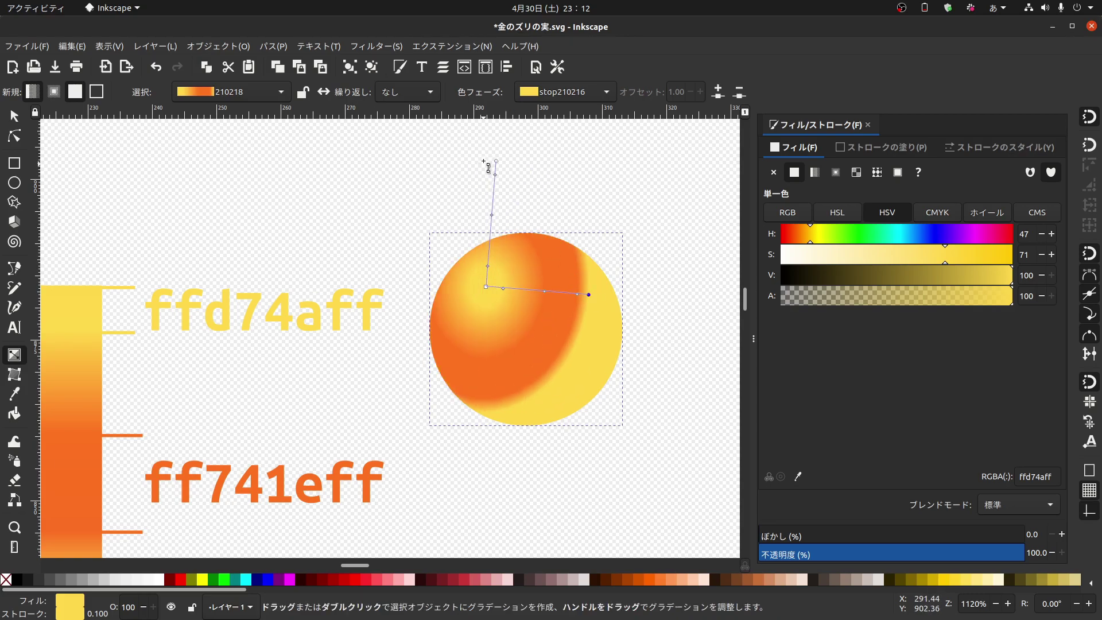
drag(496, 160, 492, 226)
key(ctrl+z)
key(ctrl+z)
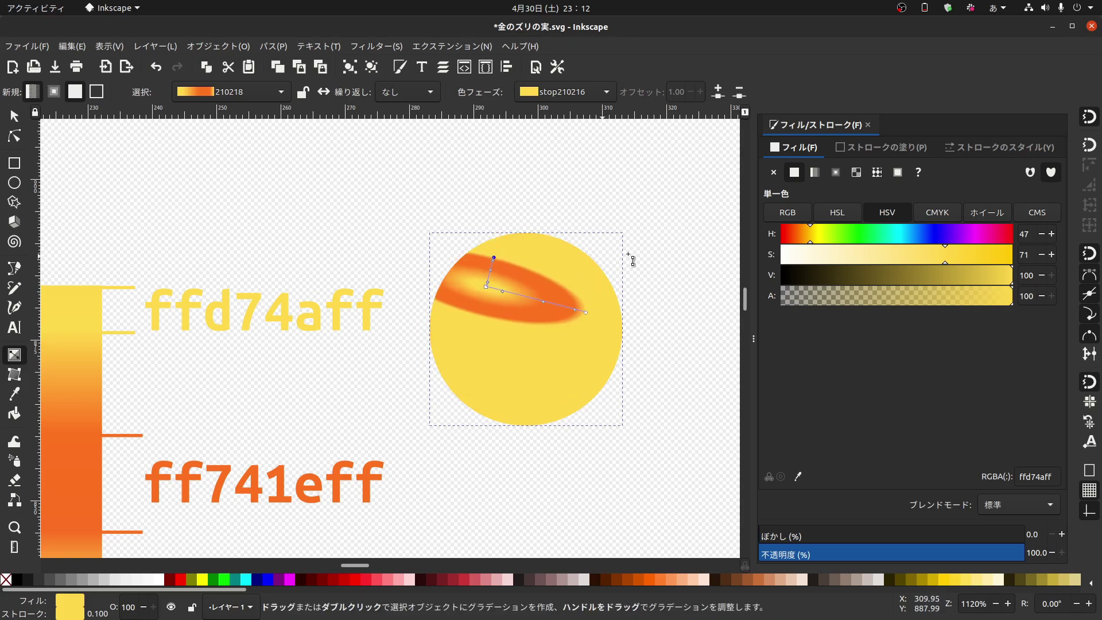
key(ctrl+shift+z)
key(ctrl+z)
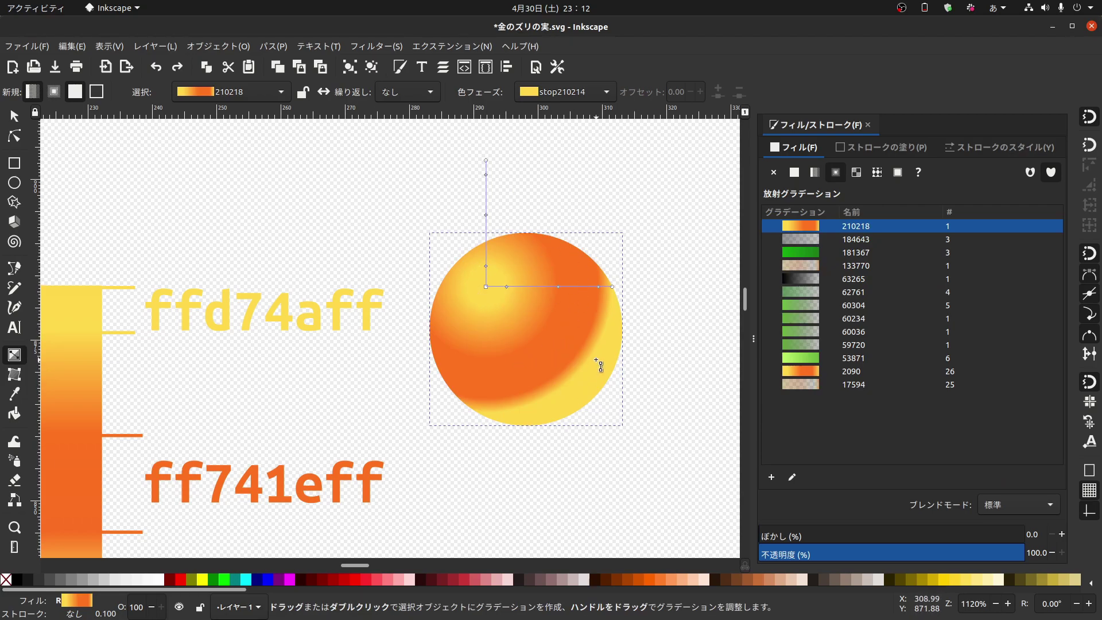
scroll(533, 201, up, 1)
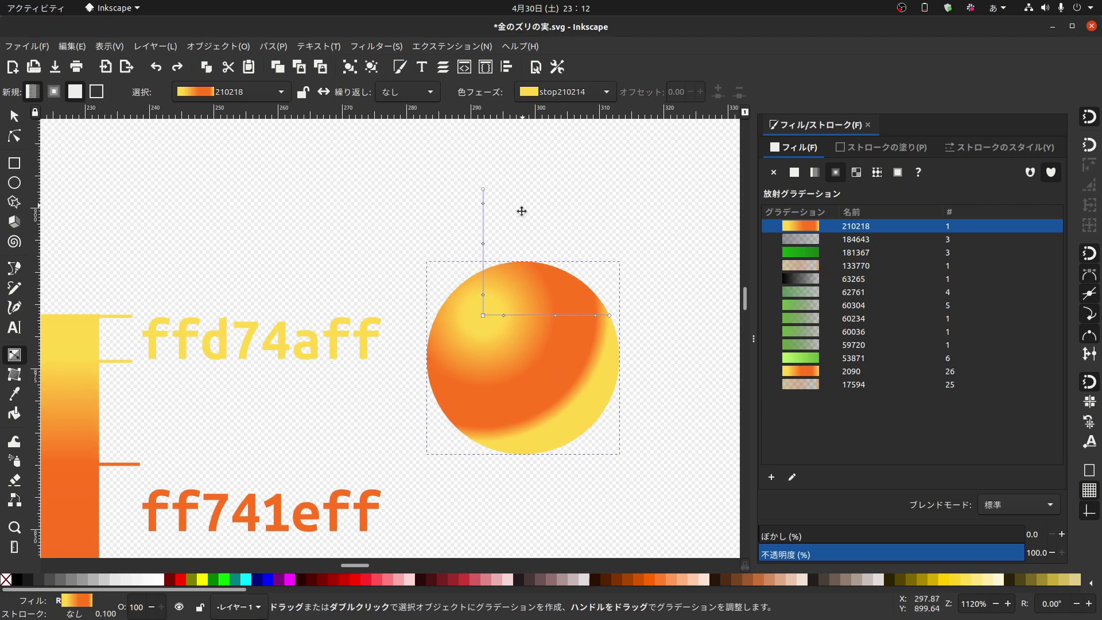
scroll(519, 241, up, 2)
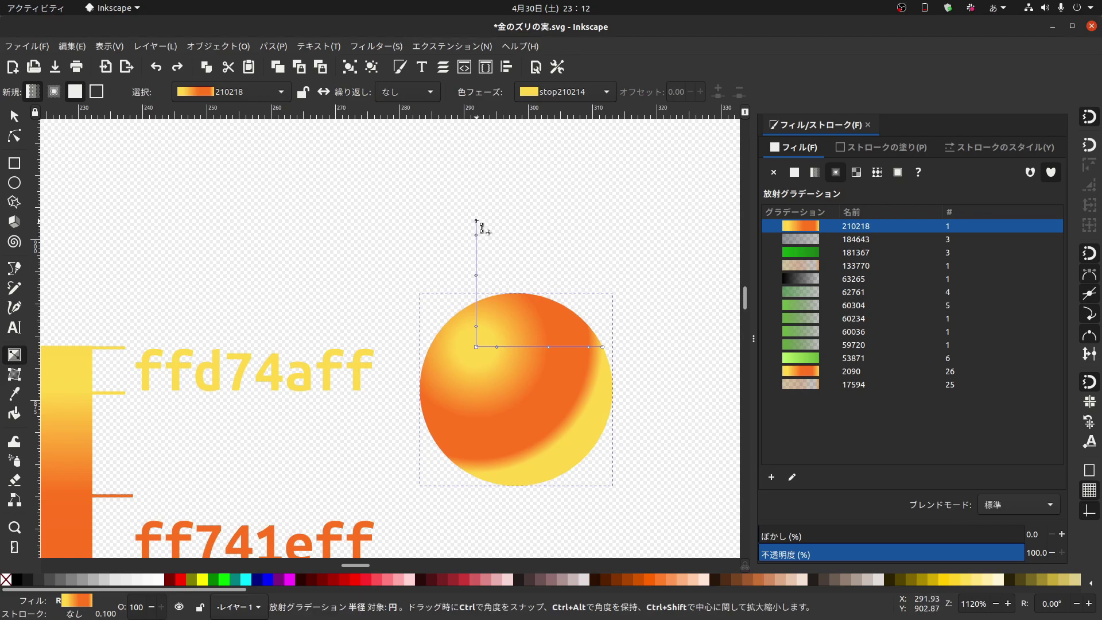
mouse_move(476, 220)
mouse_down()
mouse_move(489, 199)
mouse_move(492, 211)
mouse_up()
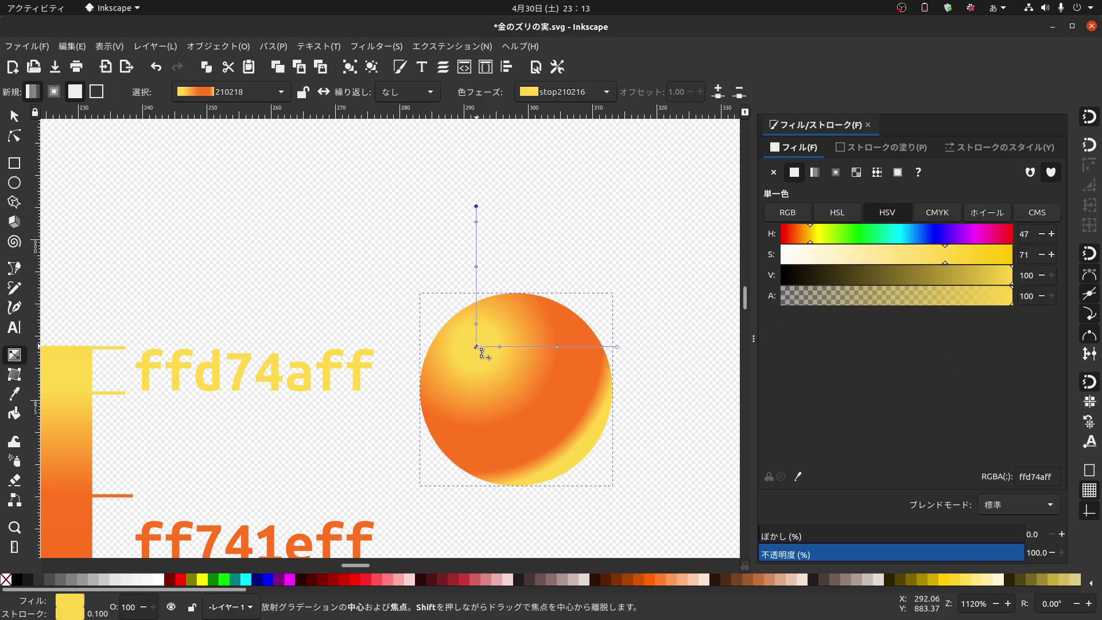
drag(476, 347, 476, 346)
drag(475, 217, 480, 209)
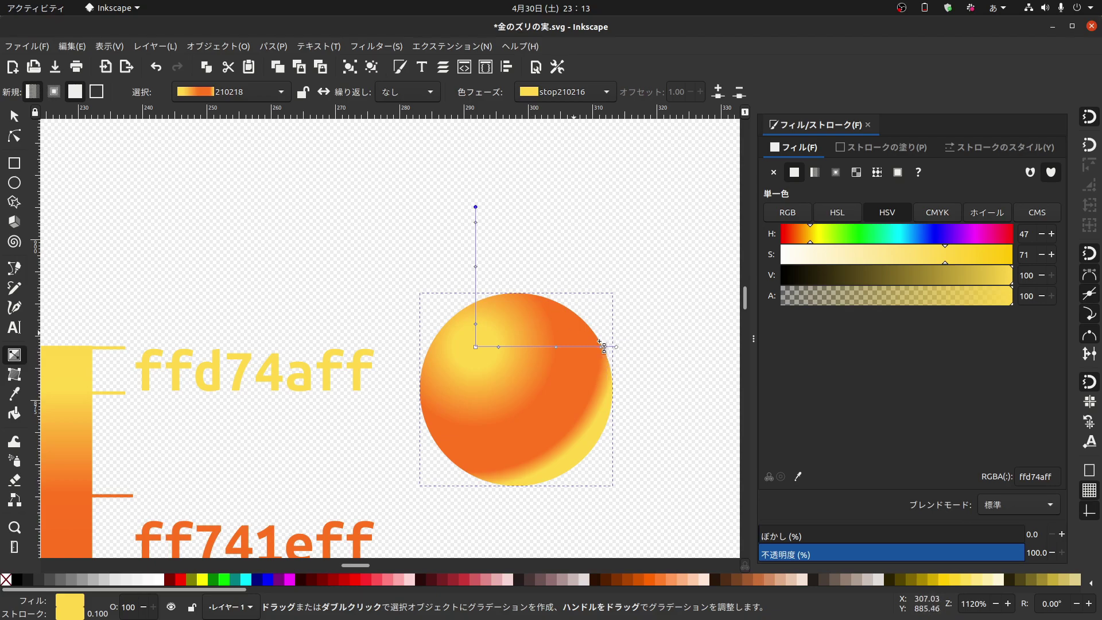
Duplicate the shaded sphere and drag the copy down below the original.
click(15, 115)
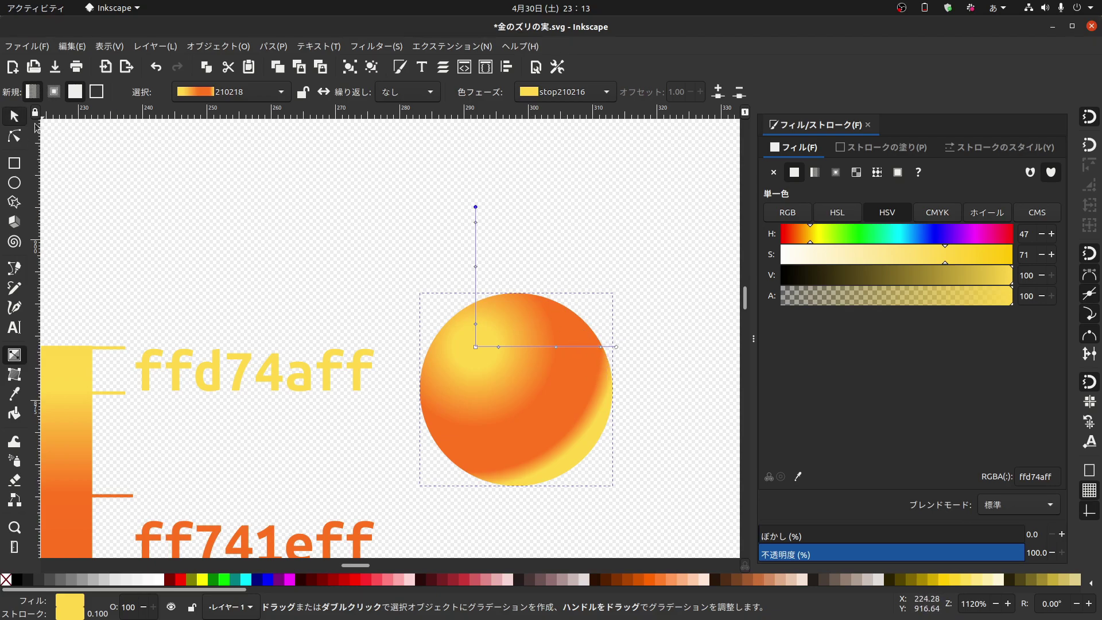
click(596, 294)
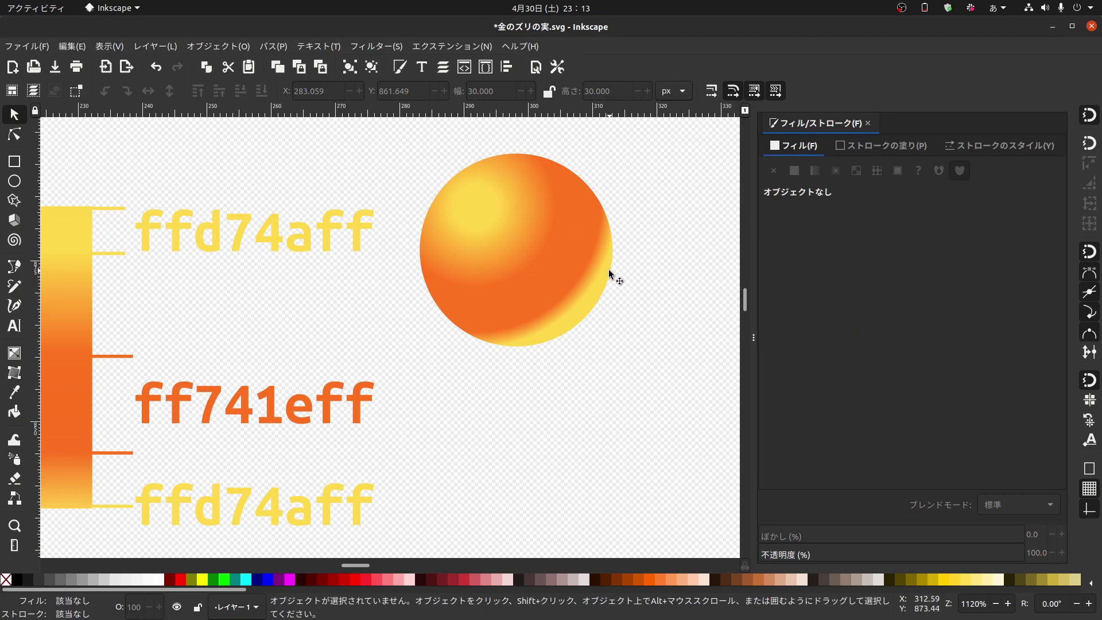
click(540, 256)
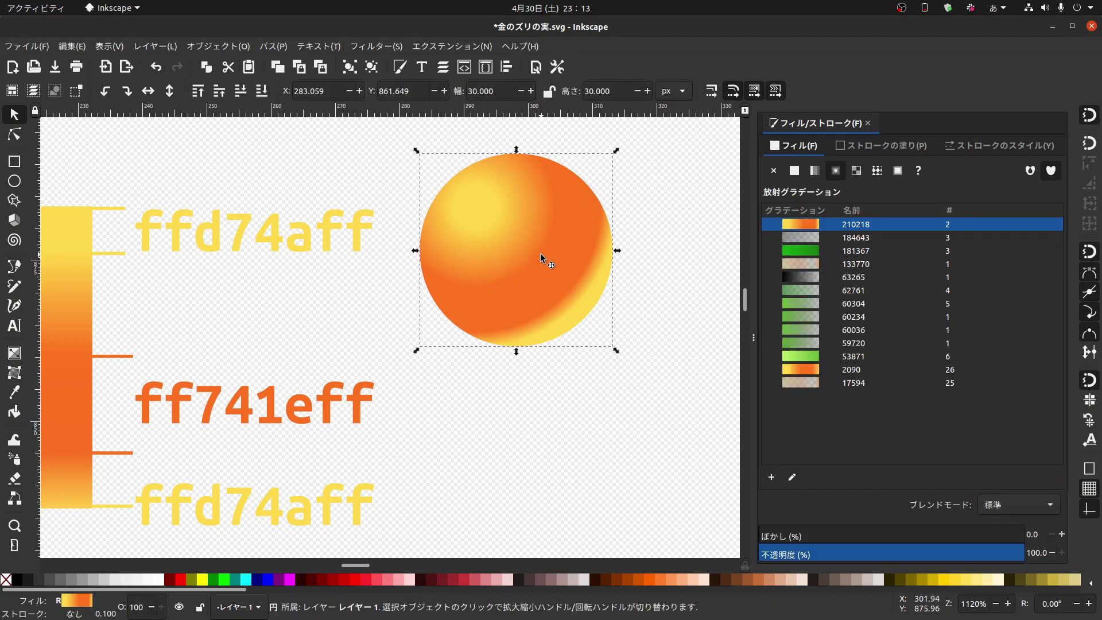
key(ctrl+d)
drag(506, 215, 538, 436)
scroll(538, 324, down, 5)
scroll(538, 325, down, 8)
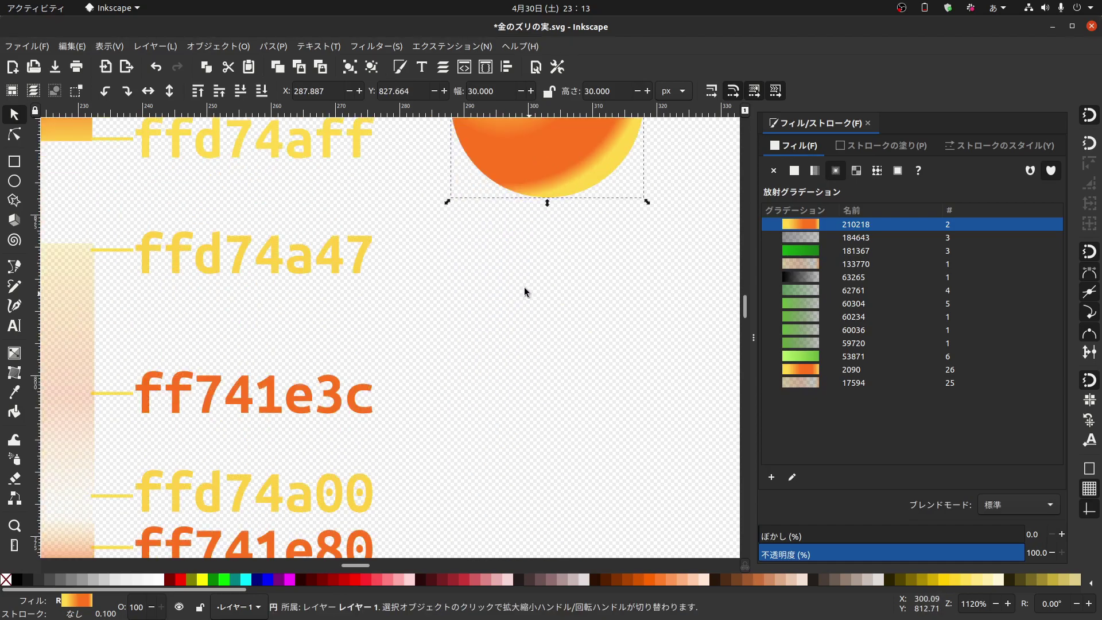
drag(542, 164, 557, 426)
scroll(578, 371, left, 10)
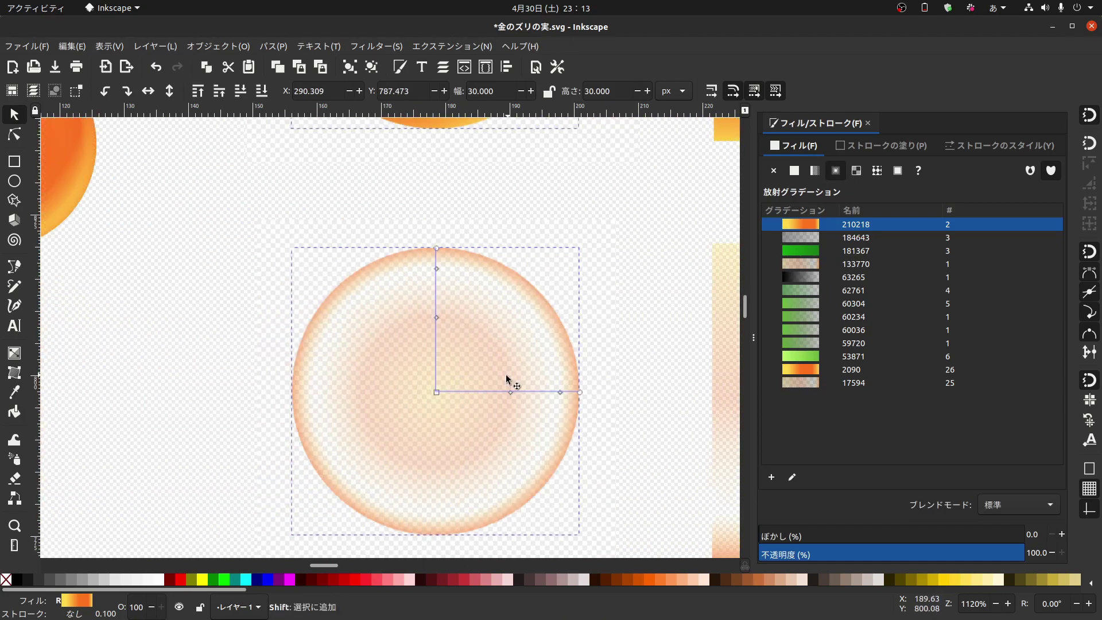
scroll(400, 364, right, 1)
scroll(455, 320, right, 5)
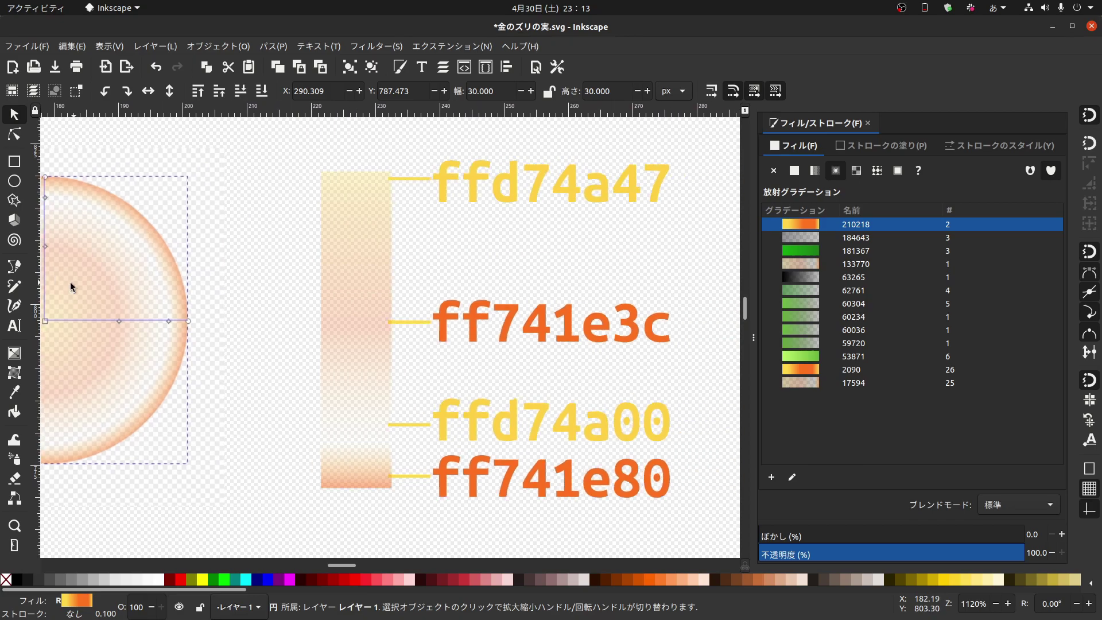
scroll(344, 304, right, 2)
scroll(402, 304, right, 2)
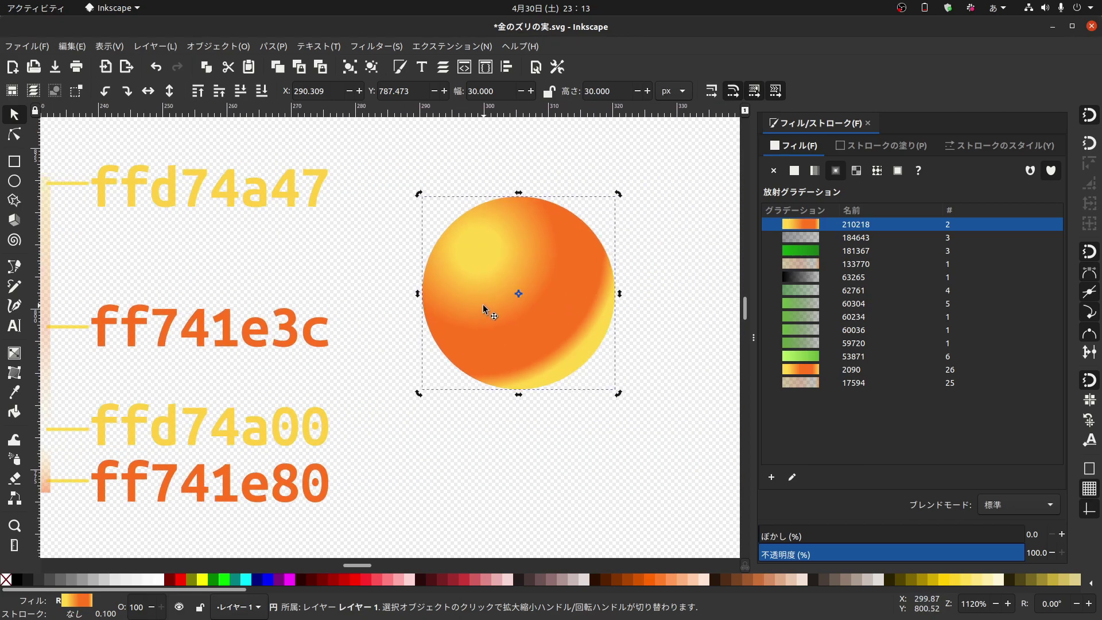
Re-centre the copy's radial gradient and pull its outer radius slightly inward.
key(g)
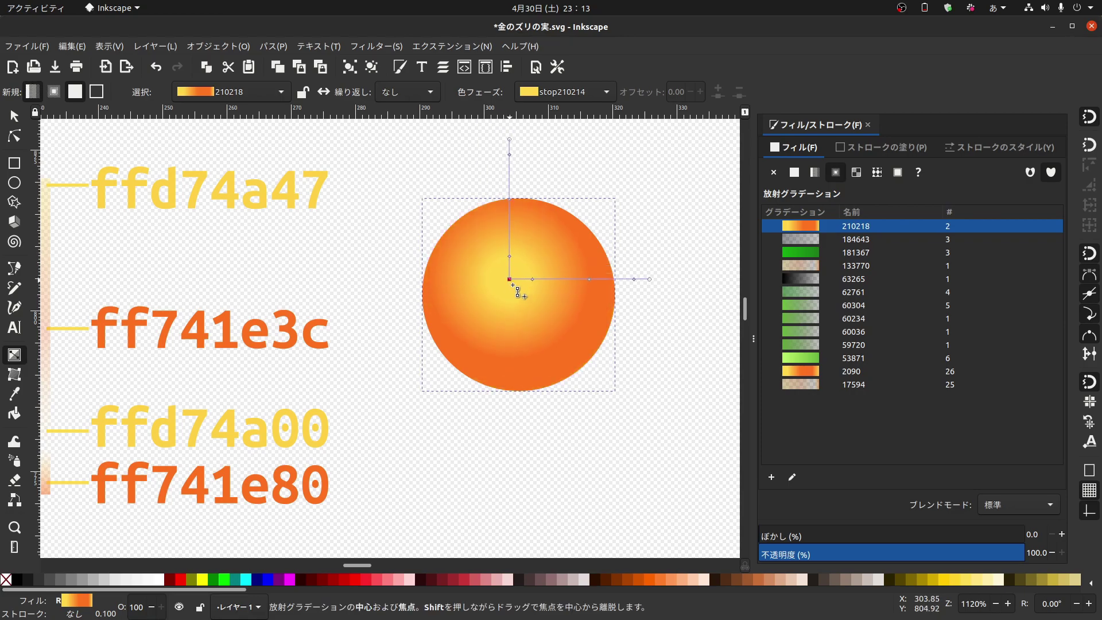
drag(486, 260, 518, 296)
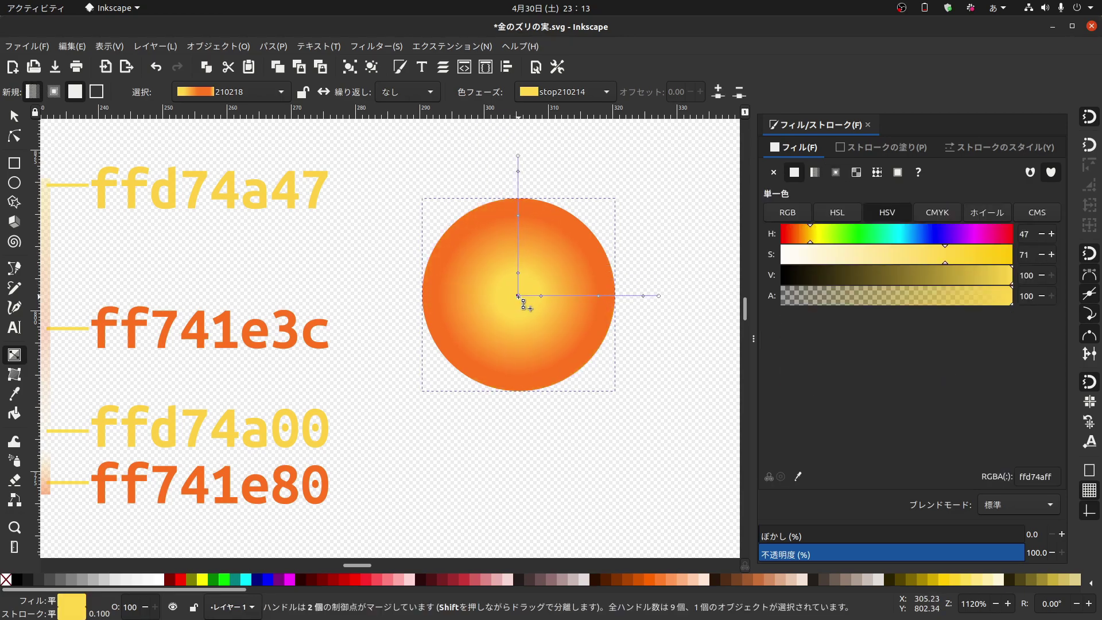
drag(658, 296, 617, 298)
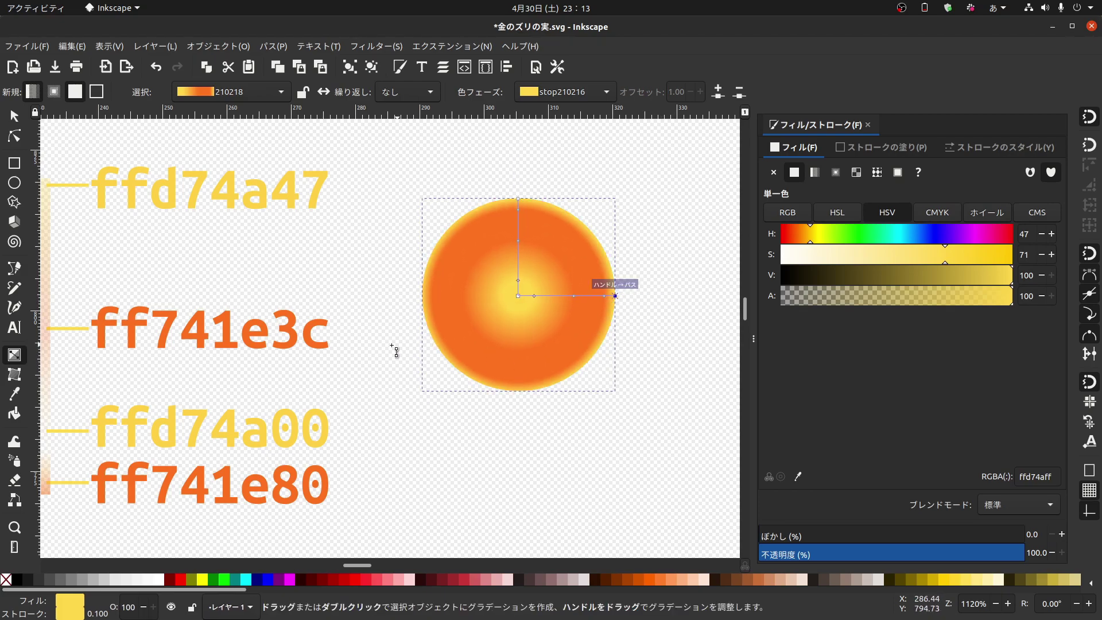
scroll(460, 290, left, 5)
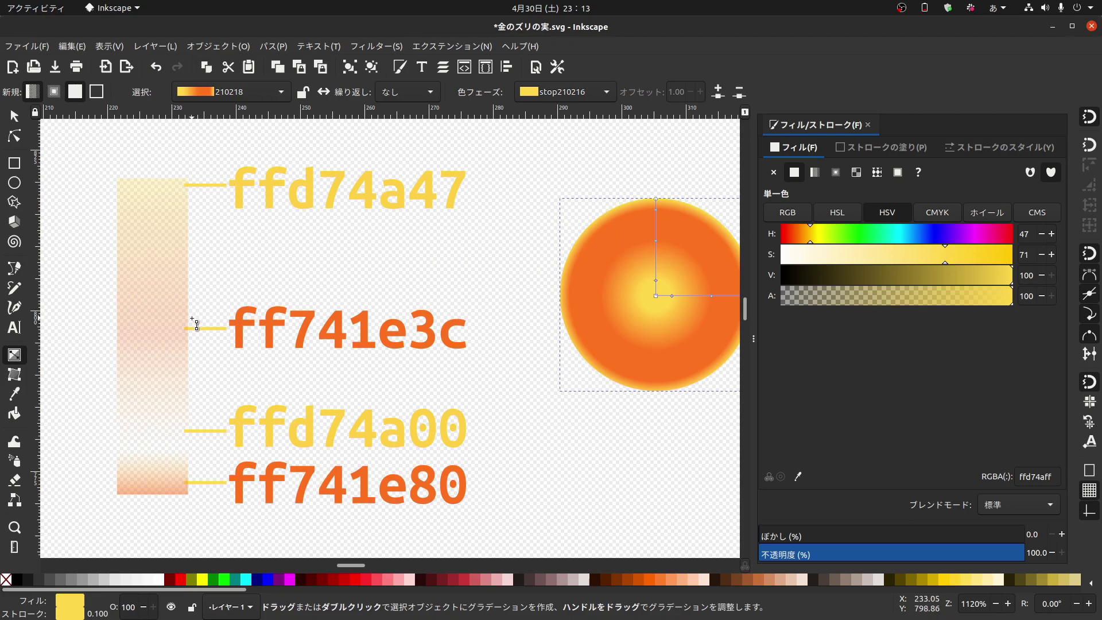
scroll(628, 275, right, 5)
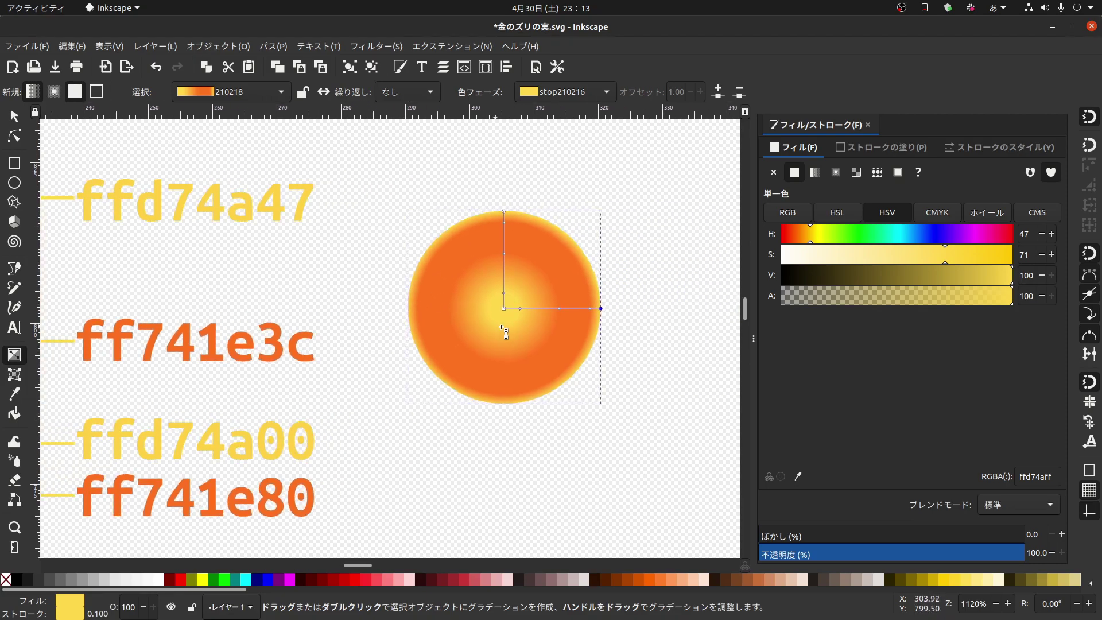
scroll(266, 274, left, 5)
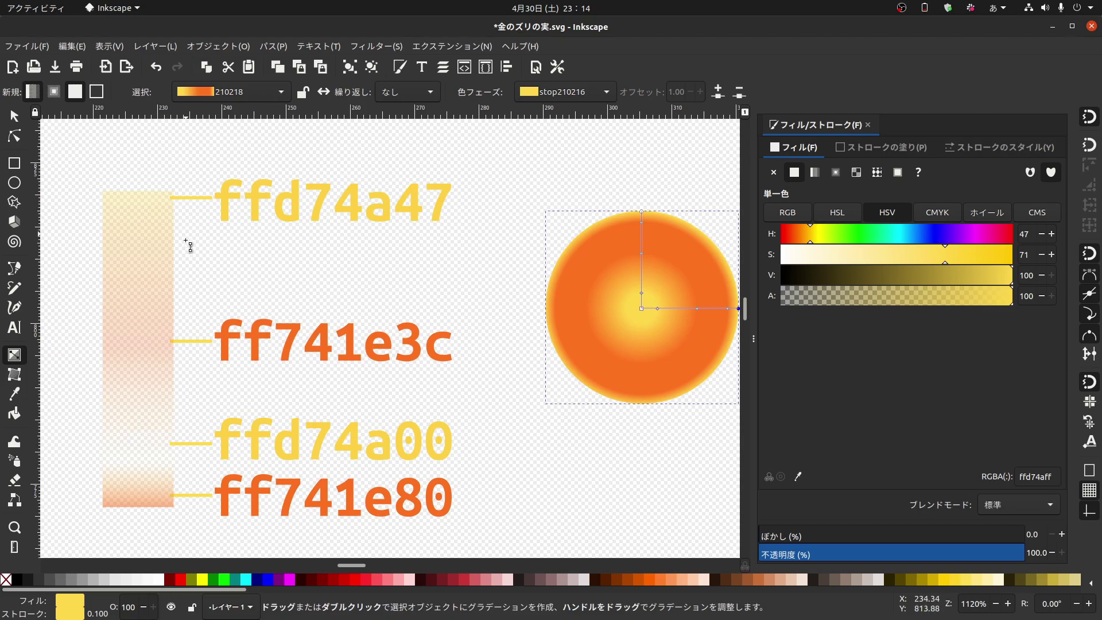
scroll(340, 241, left, 5)
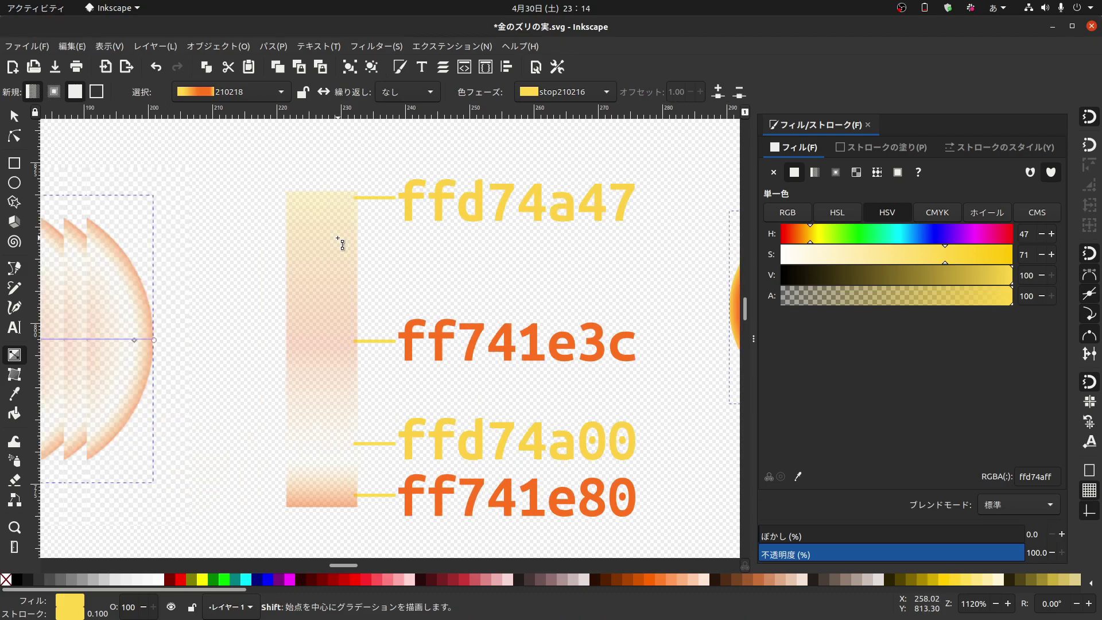
scroll(133, 358, left, 5)
scroll(258, 327, right, 10)
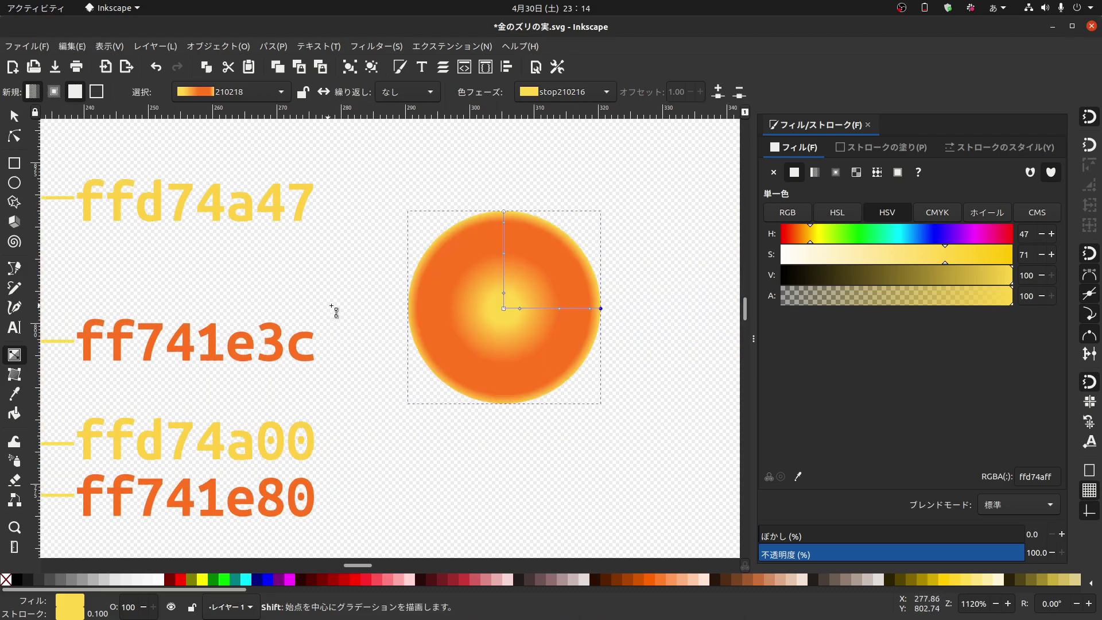
scroll(390, 312, right, 1)
double_click(475, 309)
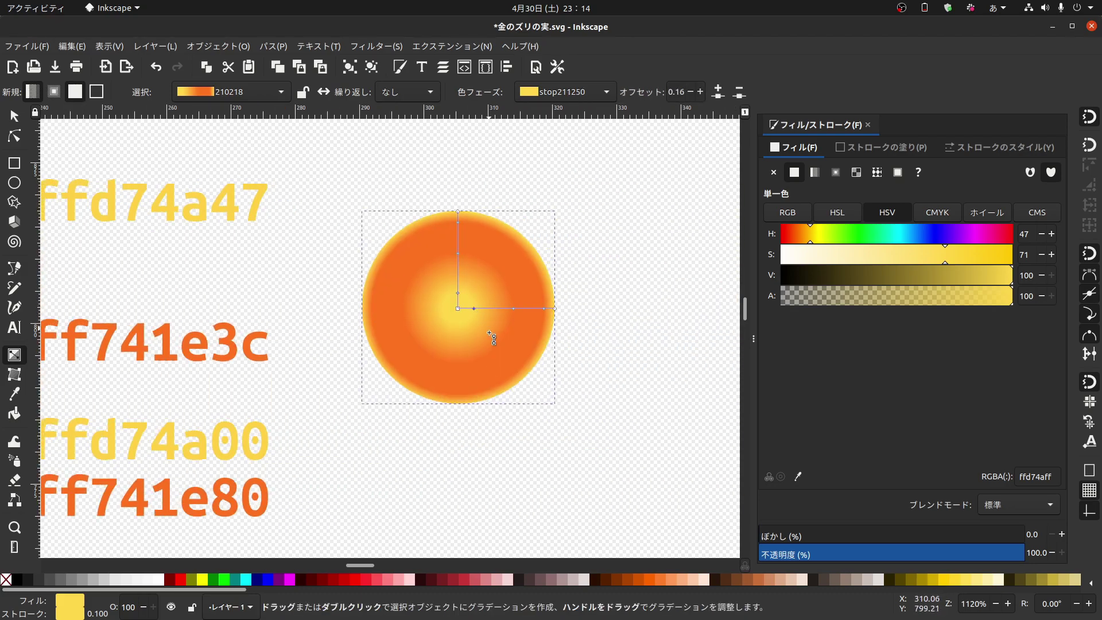
key(Delete)
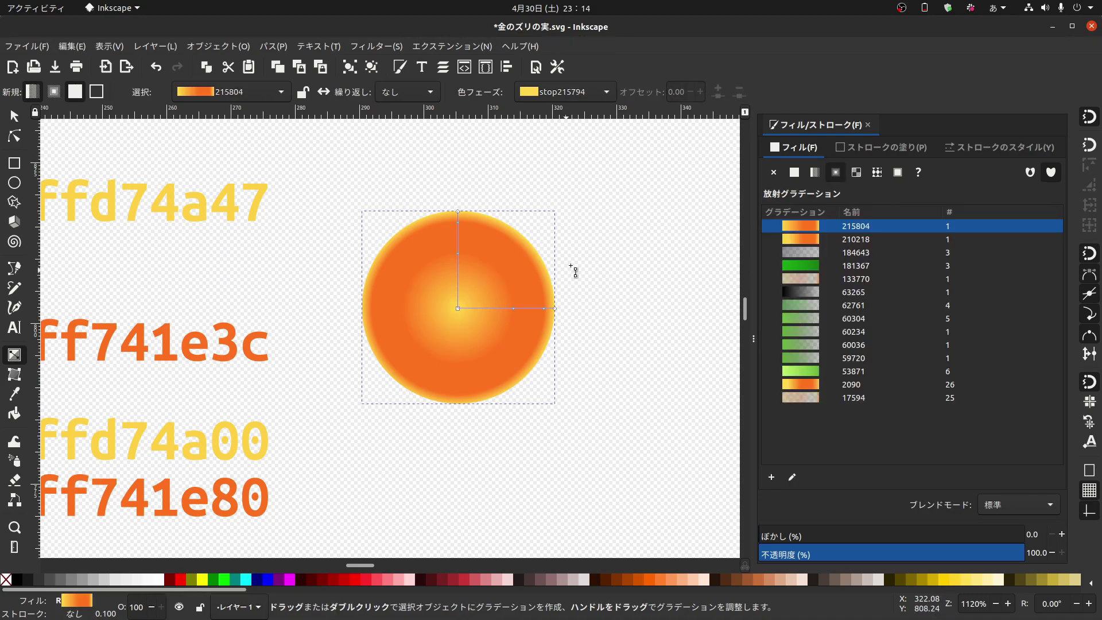
scroll(571, 270, left, 1)
scroll(585, 322, left, 1)
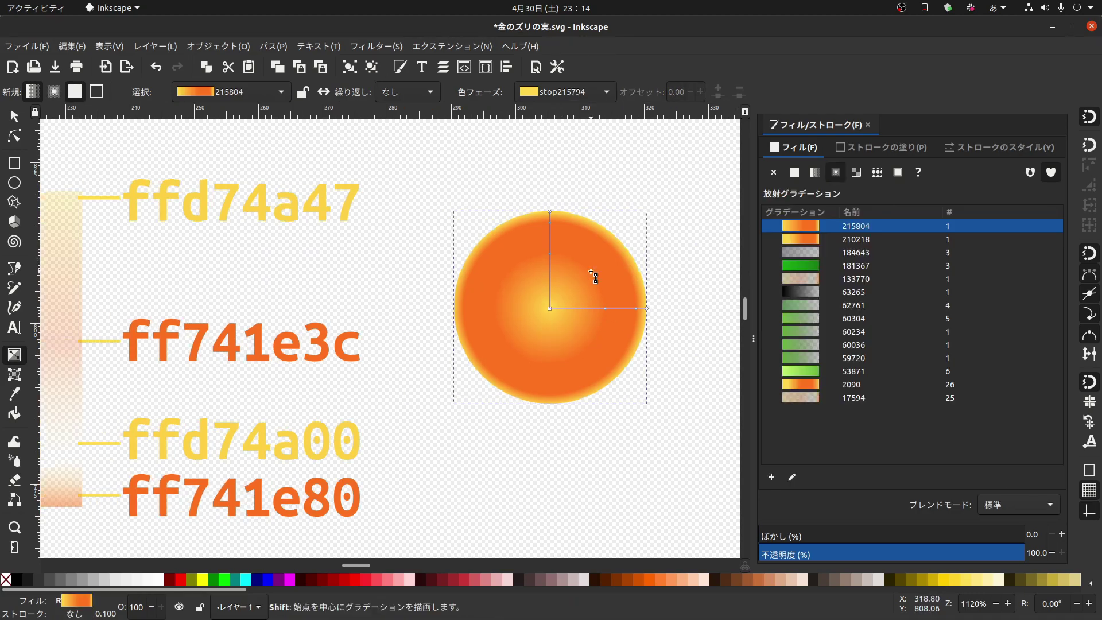
Set the circle gradient's centre stop to semi-transparent yellow ffd74a47.
click(550, 309)
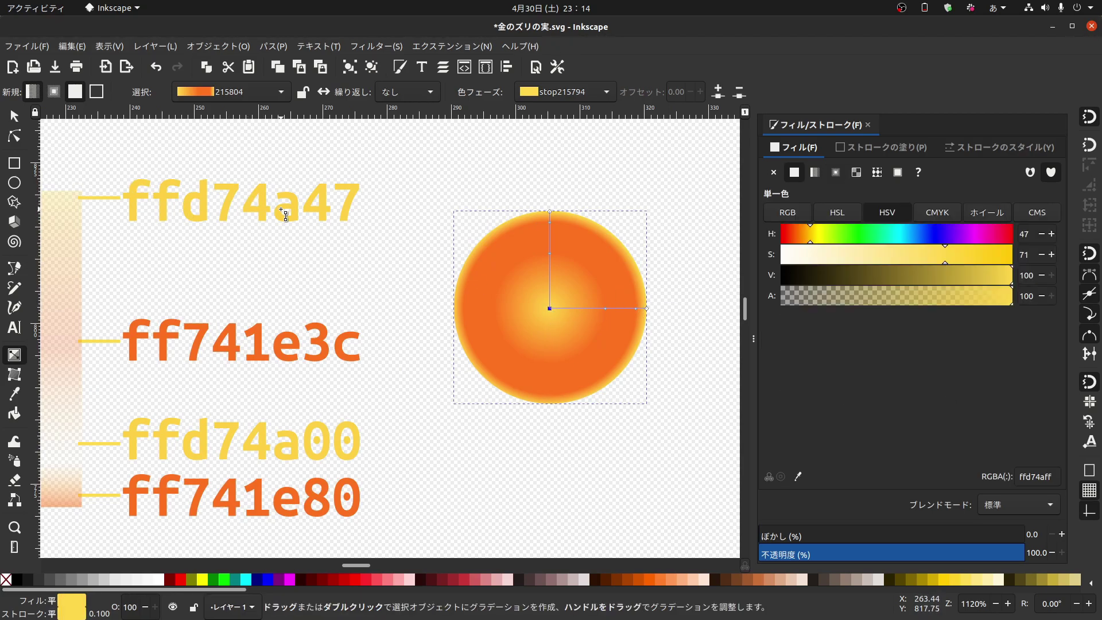
double_click(1043, 468)
text(ff)
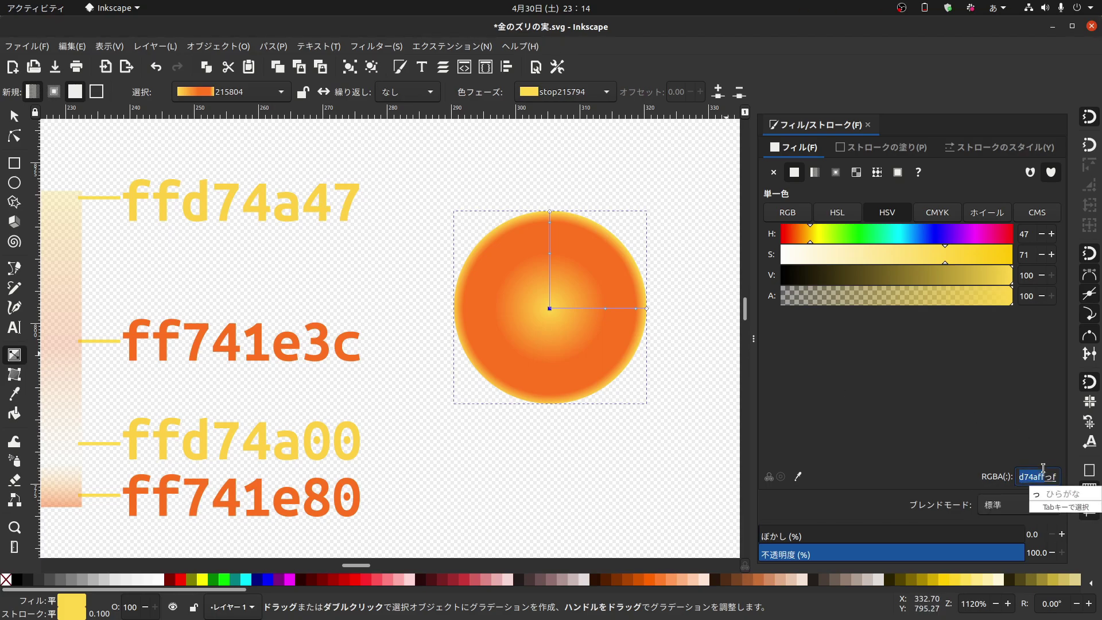
text(d7)
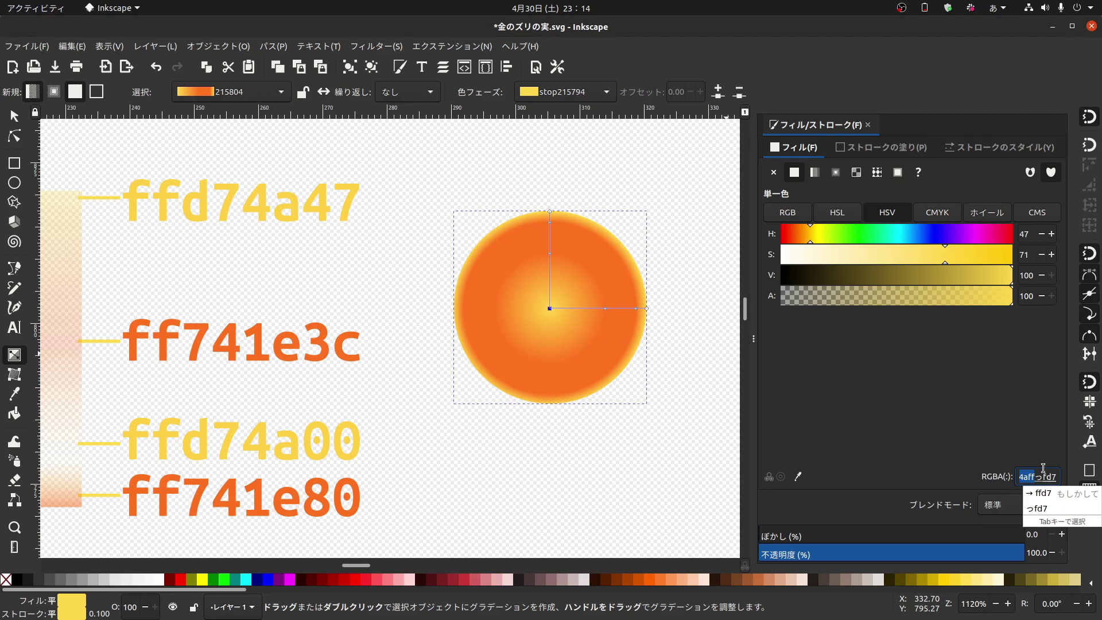
text(4a)
text(4あ4)
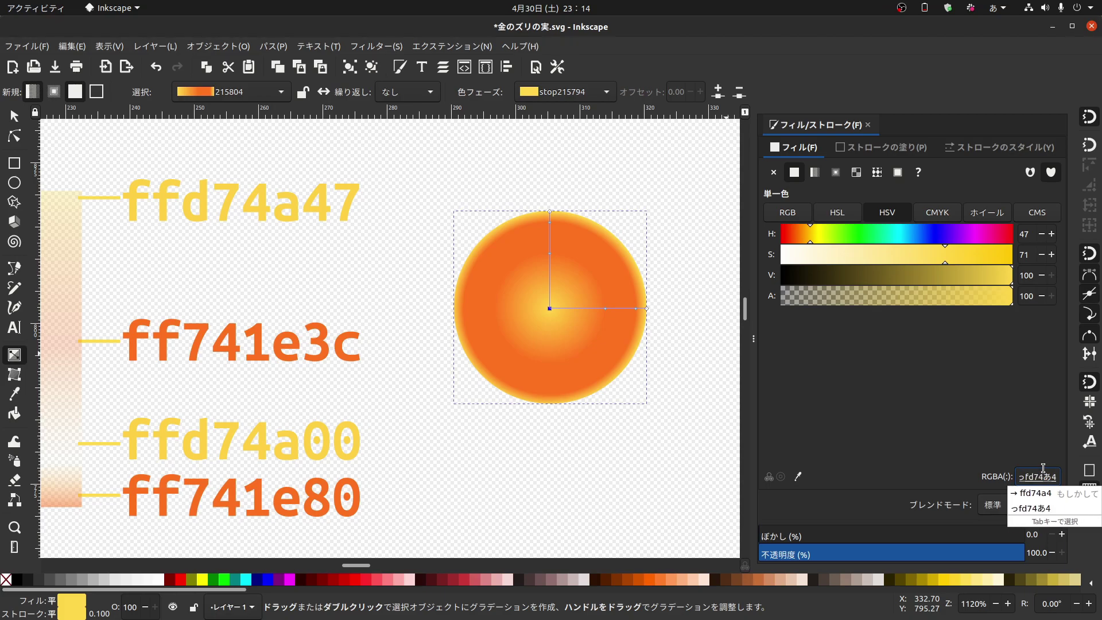
text(7)
key(Return)
key(Return)
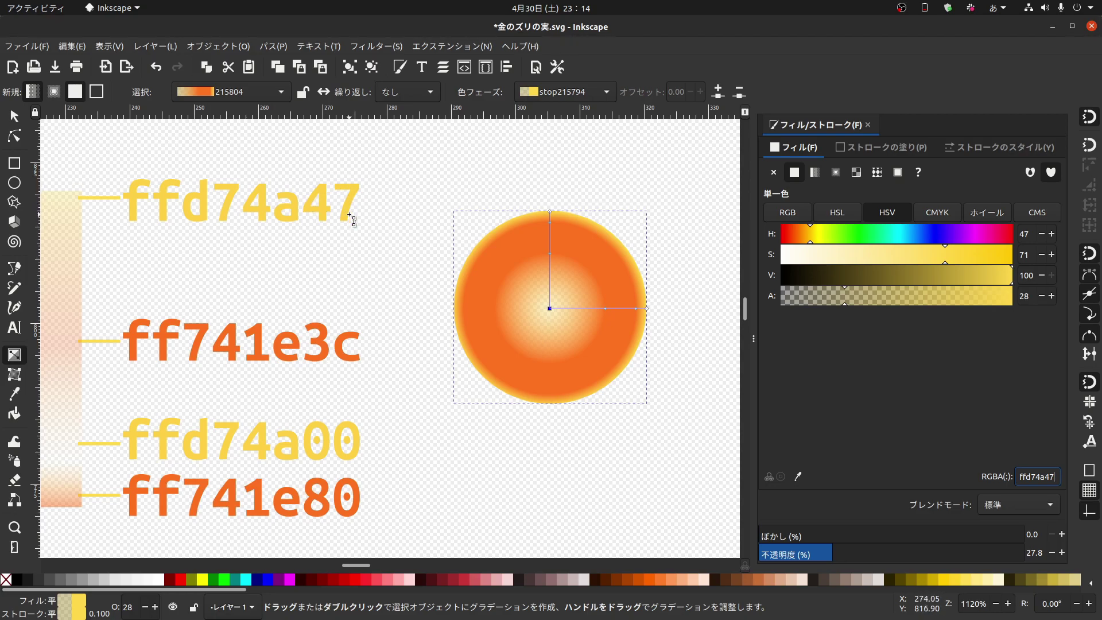
scroll(354, 220, up, 7)
scroll(362, 223, up, 4)
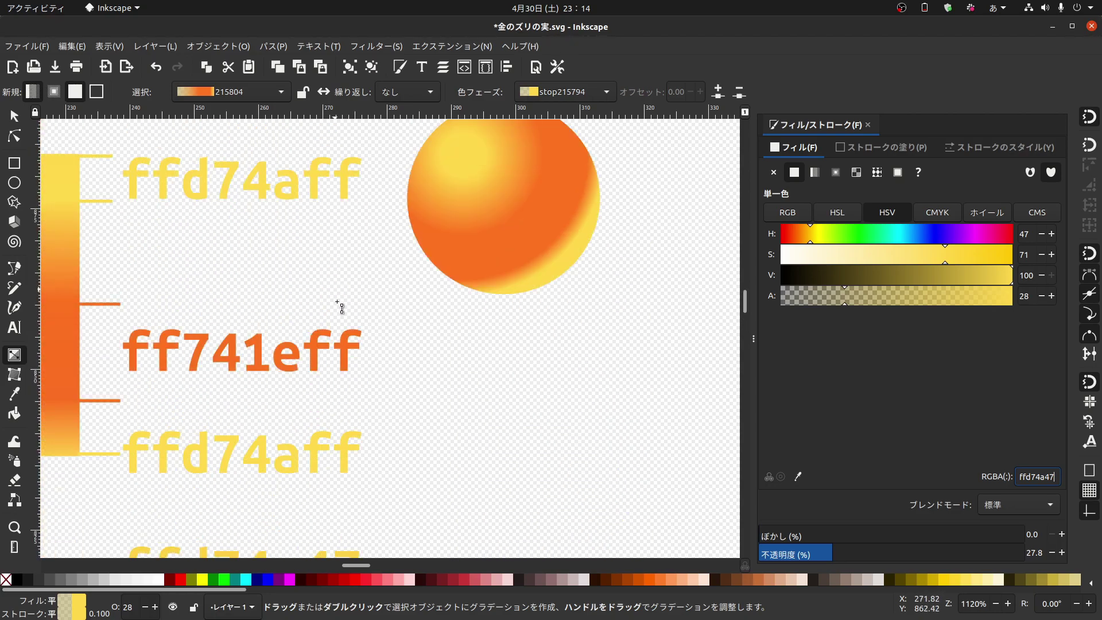
scroll(363, 325, down, 1)
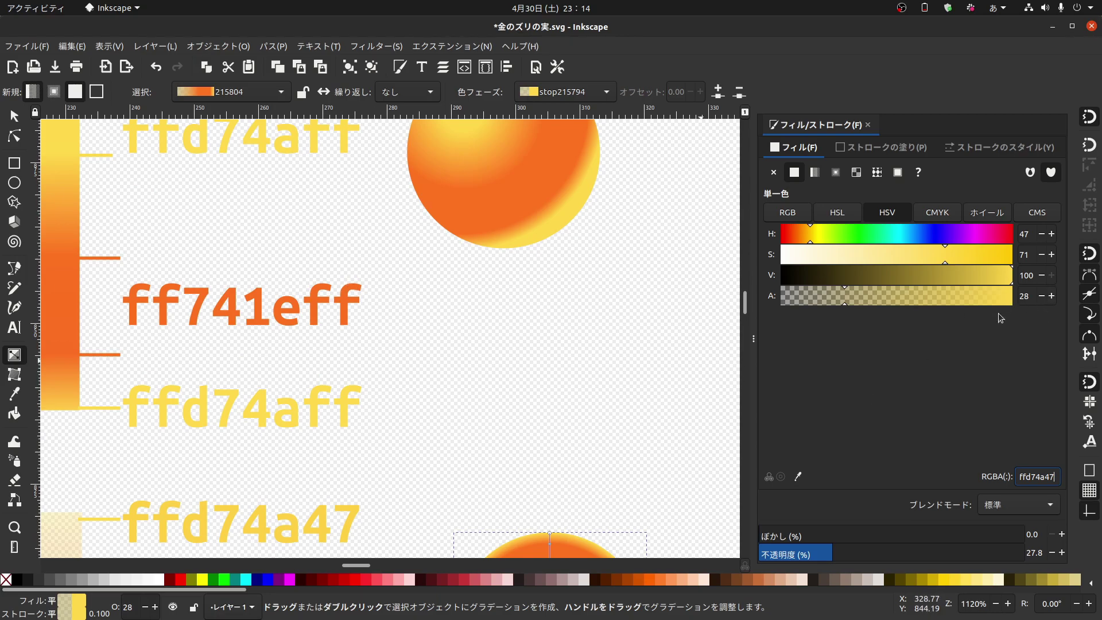
scroll(339, 201, down, 3)
scroll(353, 259, down, 2)
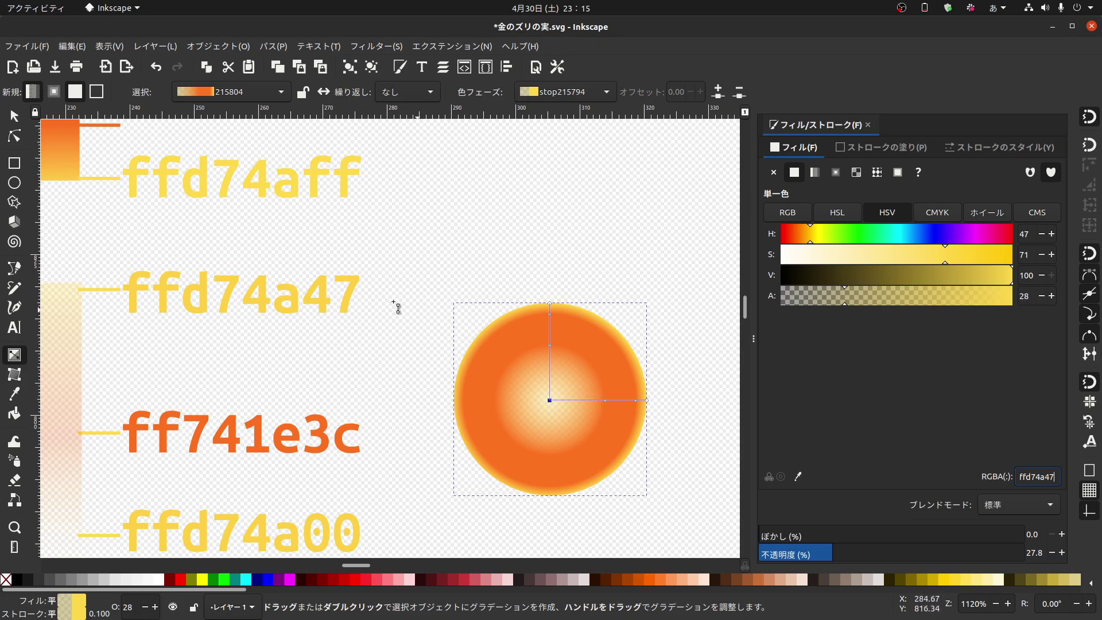
scroll(398, 309, down, 4)
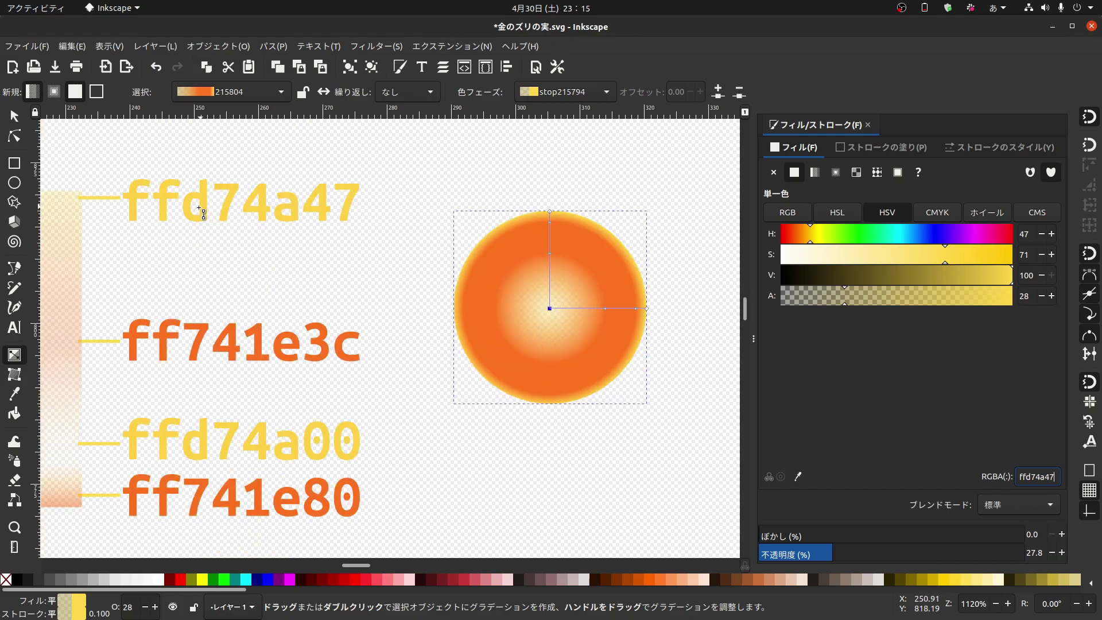
scroll(166, 201, down, 2)
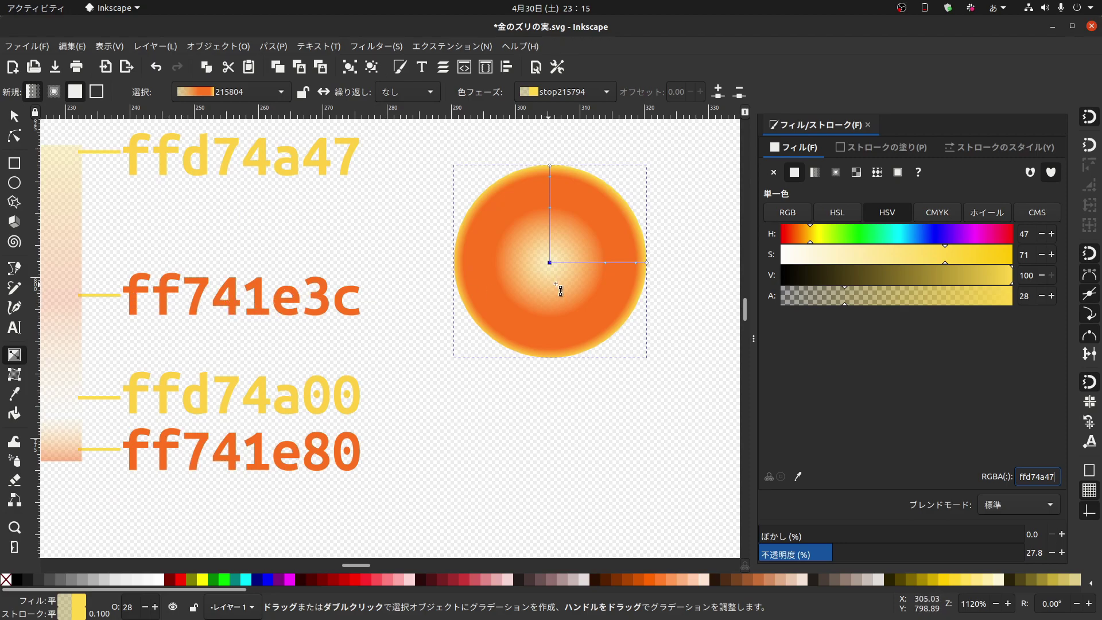
Recolour the gradient's middle orange stop to translucent orange ff741e3c.
click(608, 263)
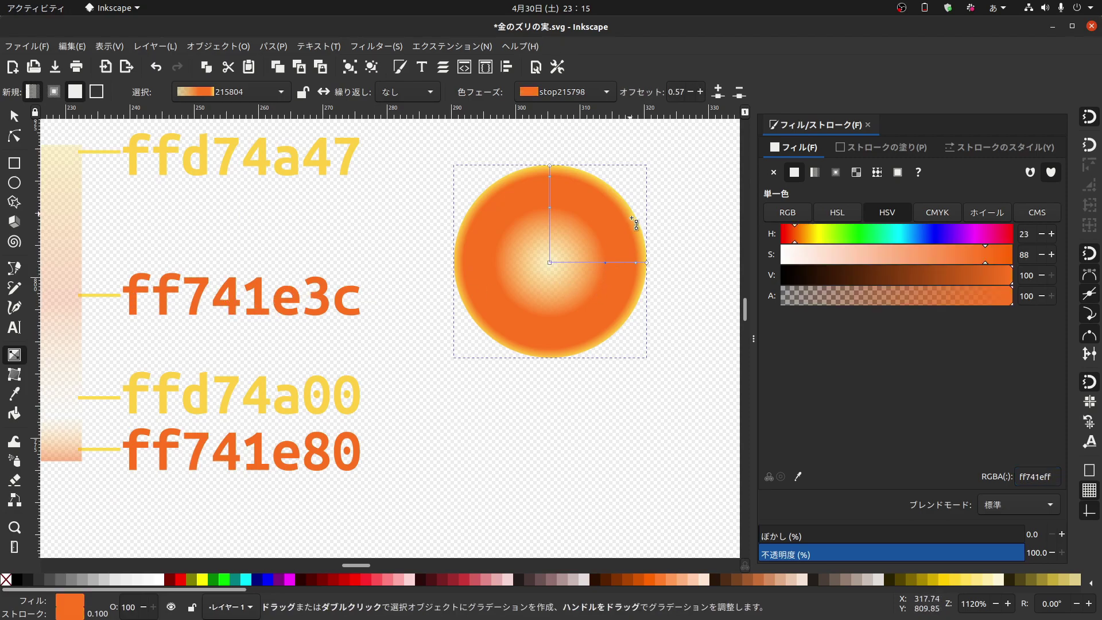
double_click(1034, 478)
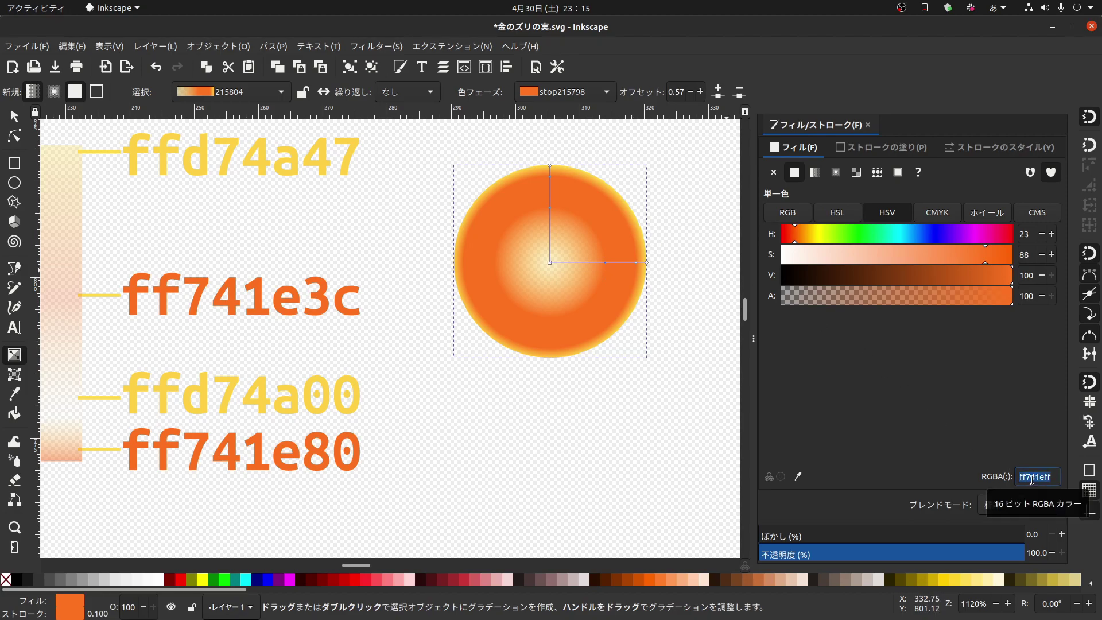
text(ff)
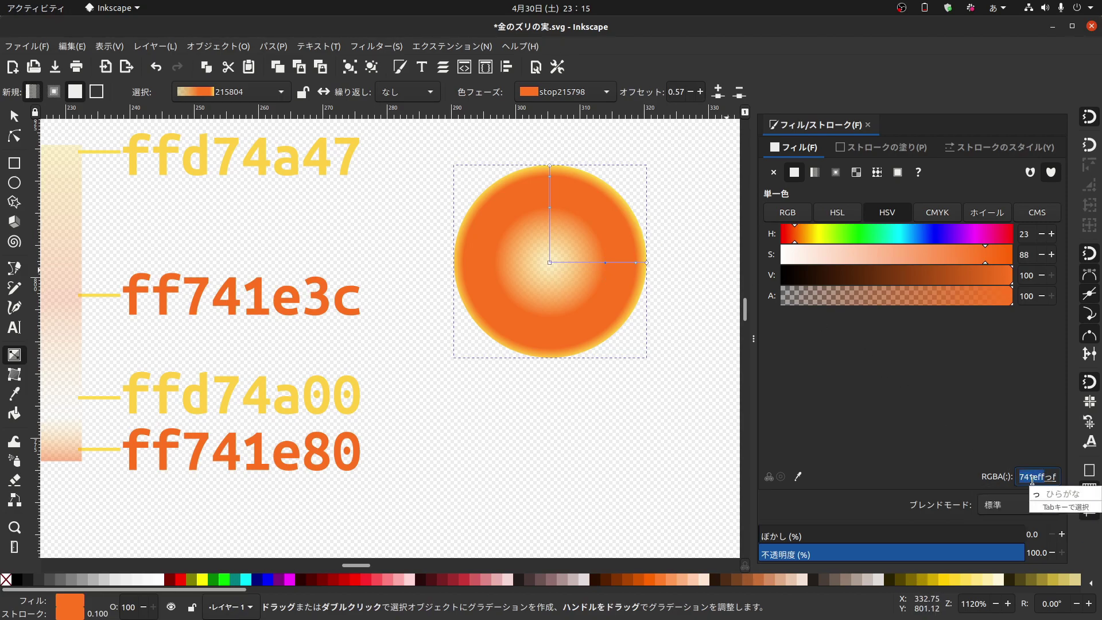
text(741e)
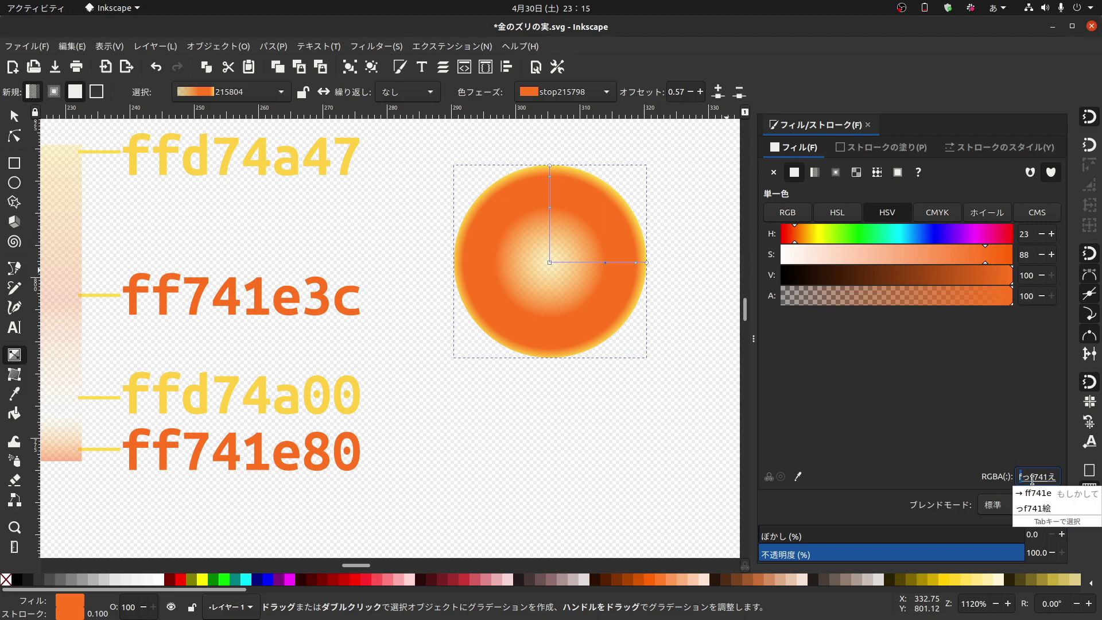
text(3c)
key(Return)
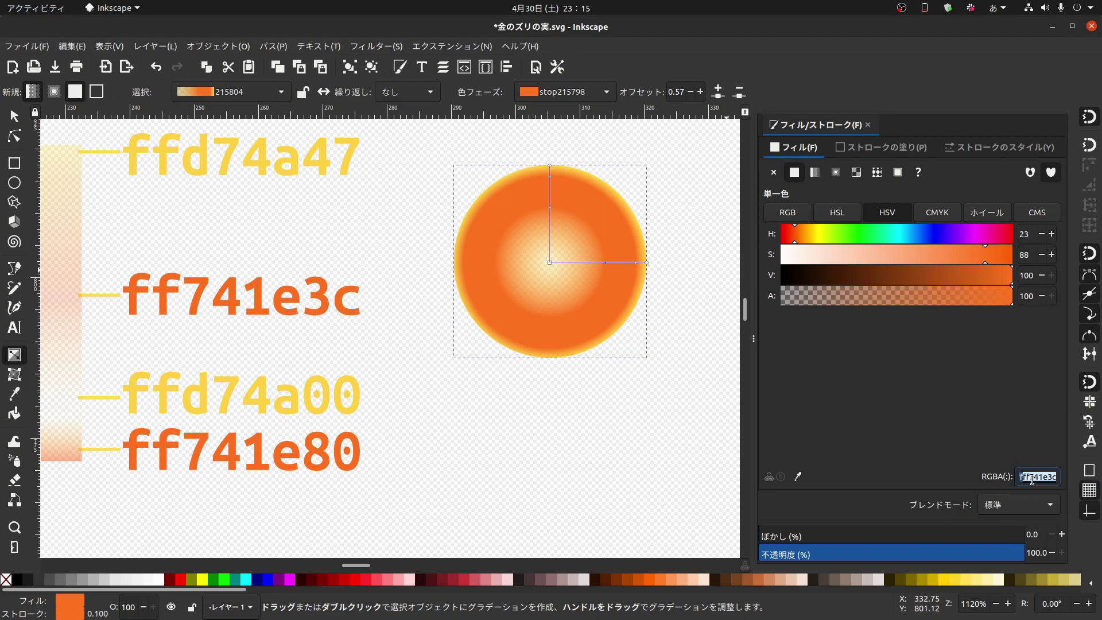
key(Return)
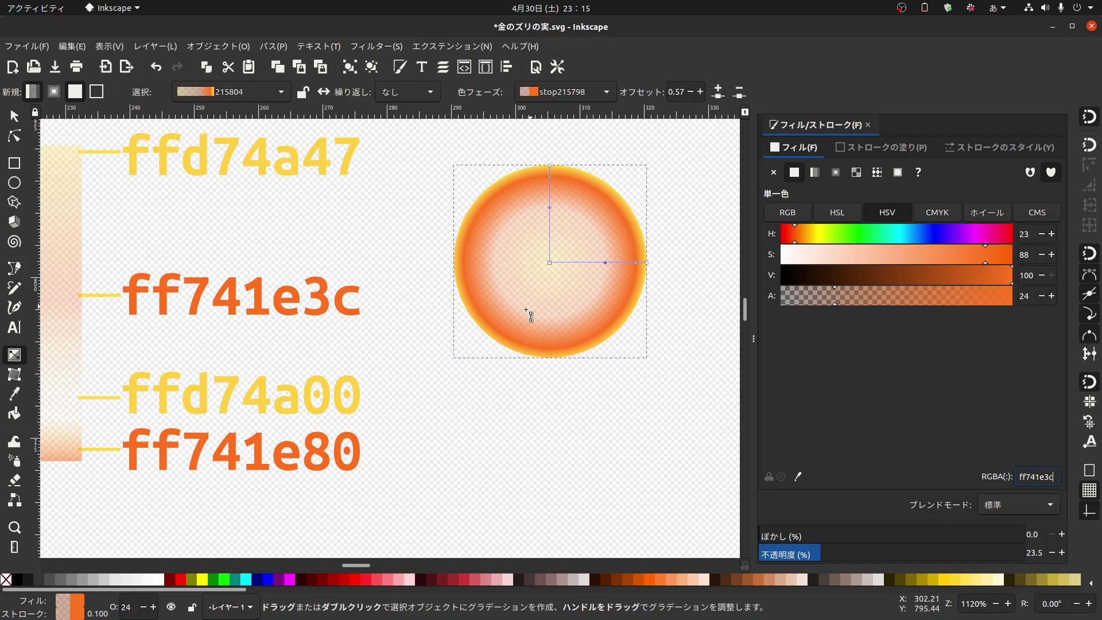
scroll(140, 366, down, 2)
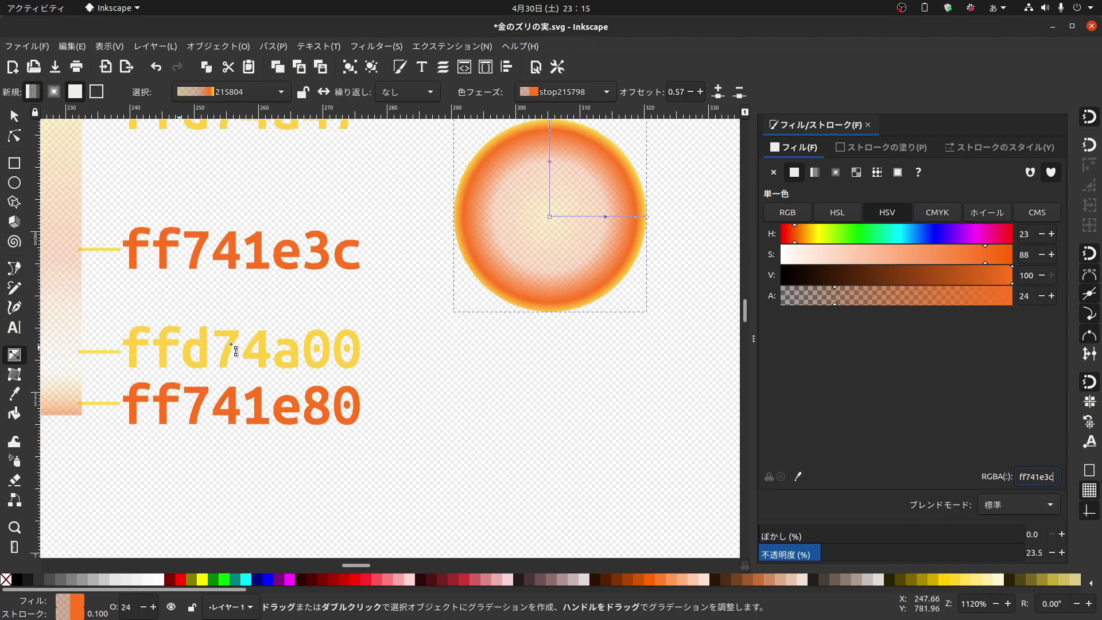
Set the 0.89 stop near the circle's rim to fully transparent yellow ffd74a00.
click(636, 217)
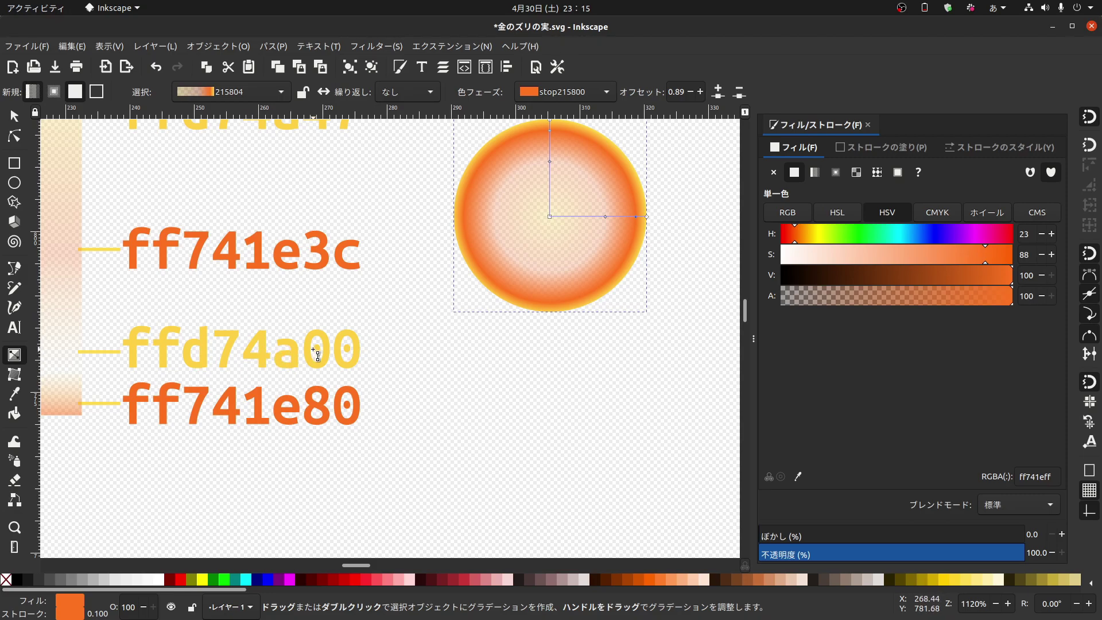
triple_click(1039, 477)
text(ff)
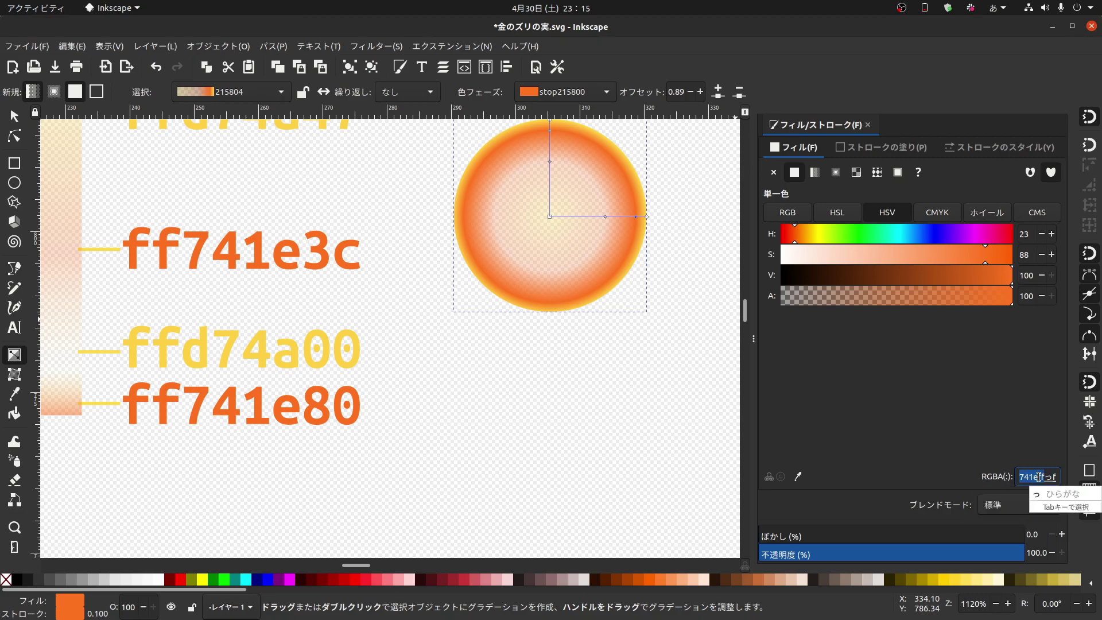
text(d7)
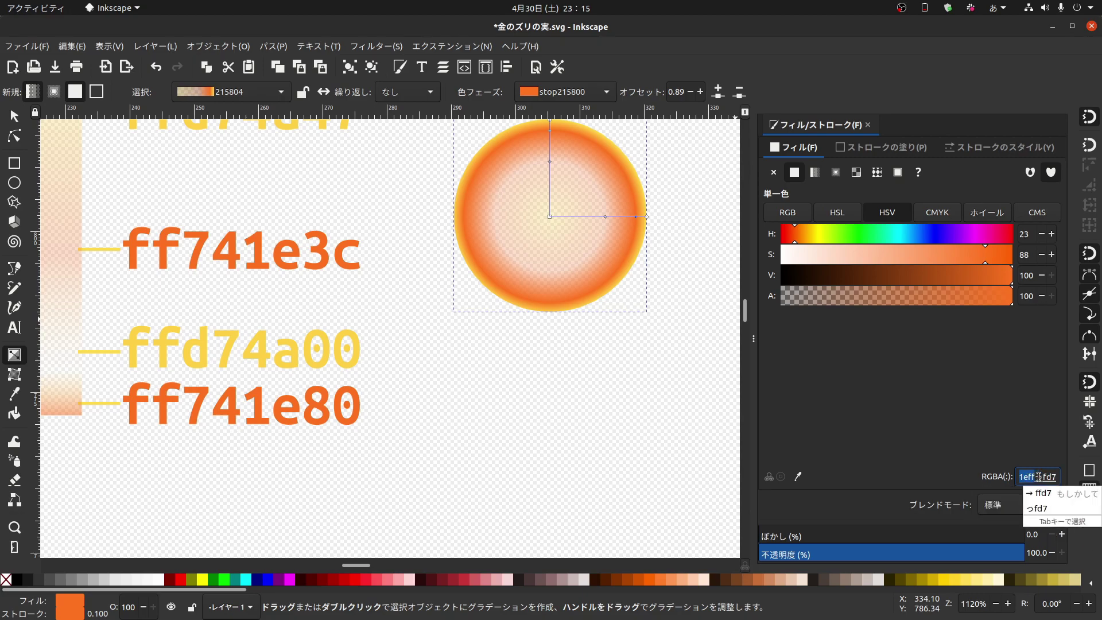
text(4a)
text(00)
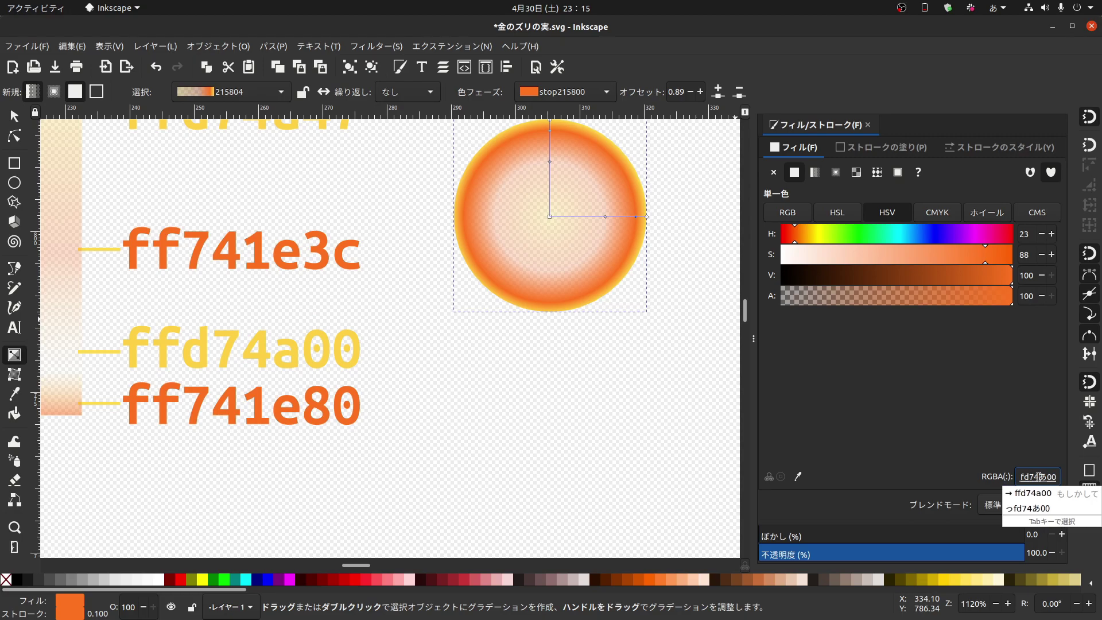
key(Tab)
key(Return)
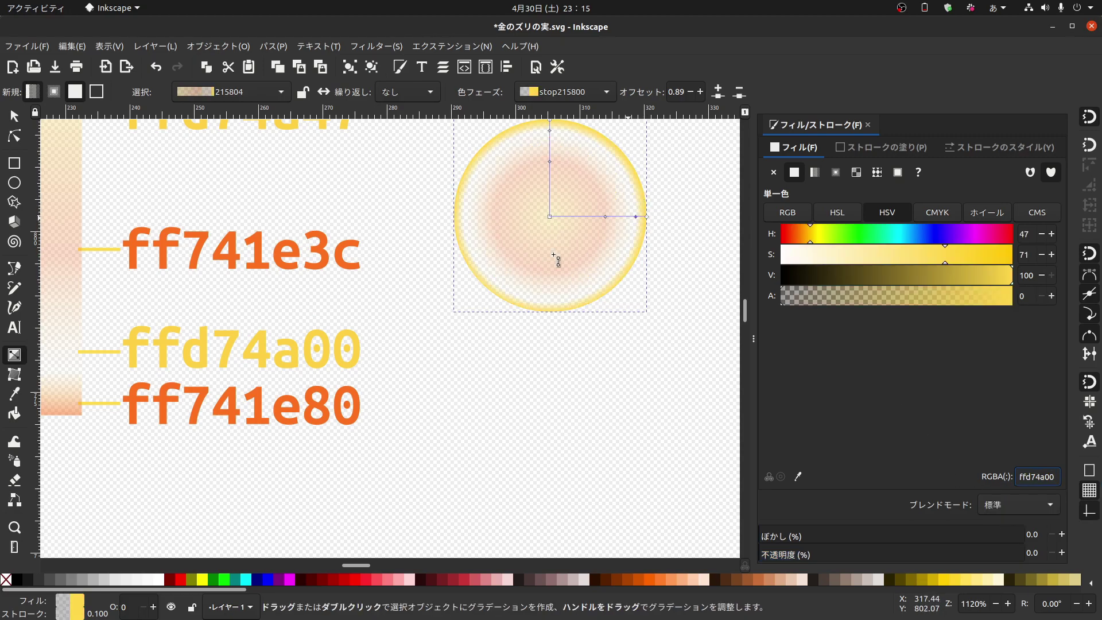
Try shifting the transparent rim stop's hue to blue, then undo it.
scroll(304, 351, left, 2)
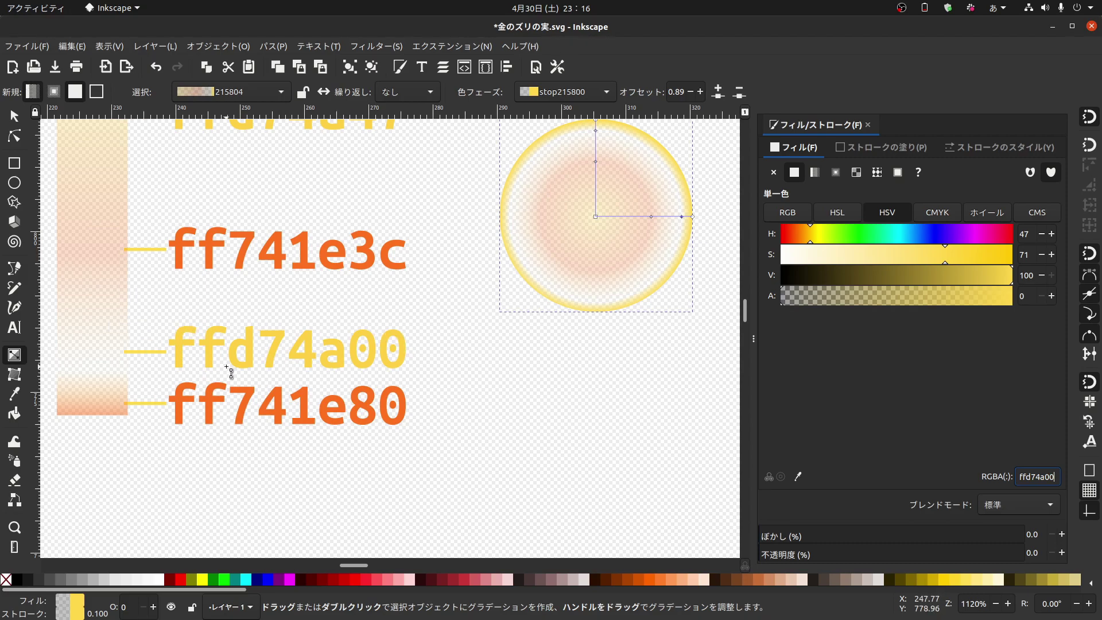
click(936, 235)
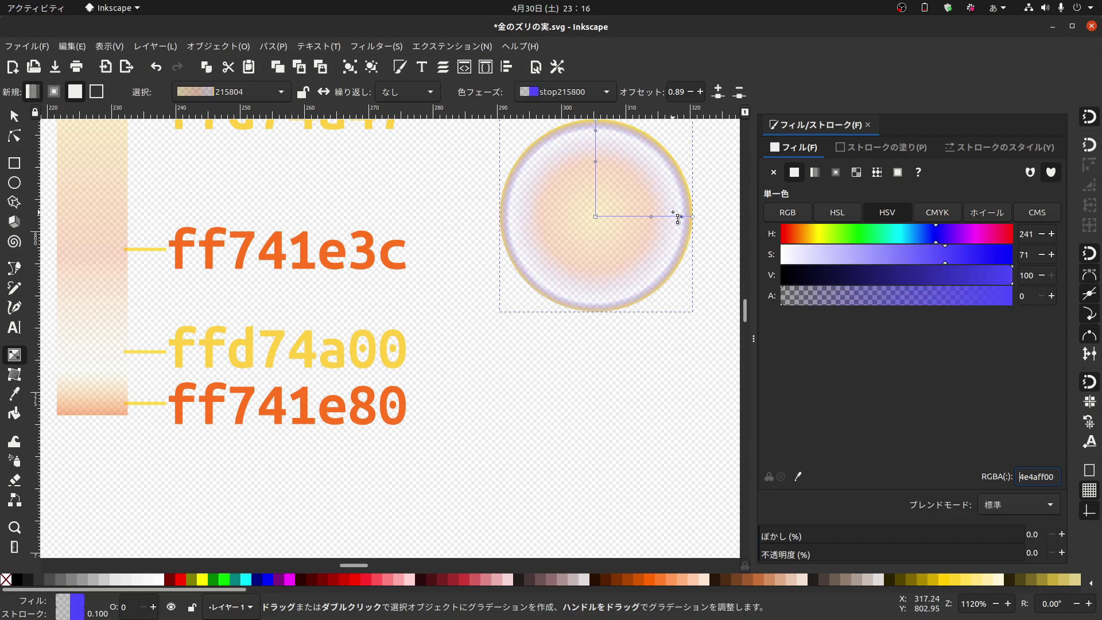
ctrl+scroll(694, 216, up, 1)
ctrl+scroll(692, 212, up, 1)
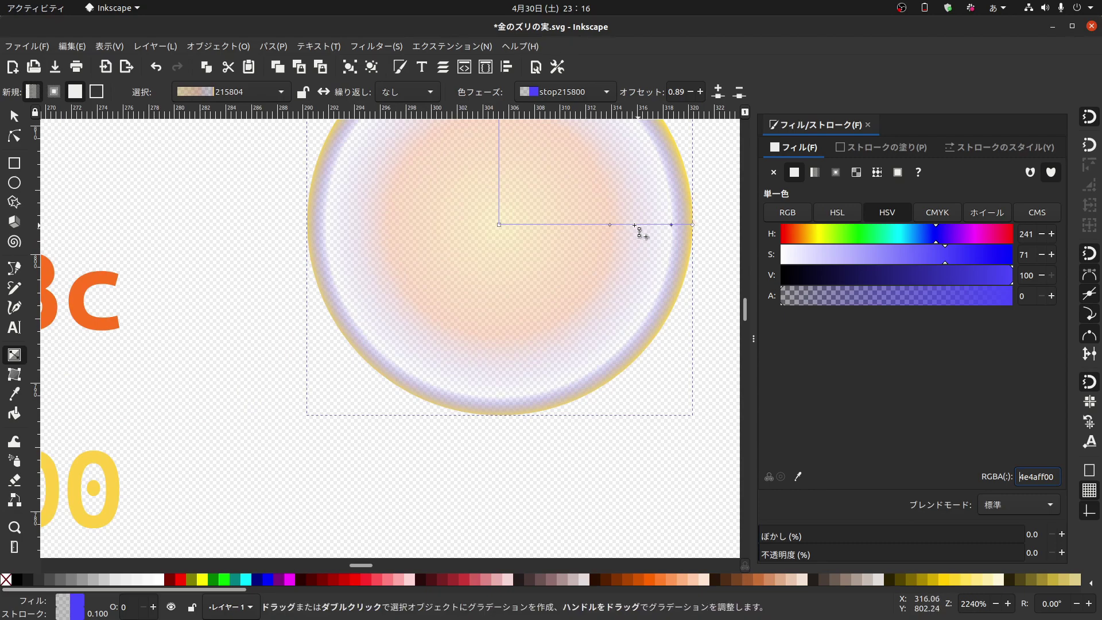
key(ctrl+z)
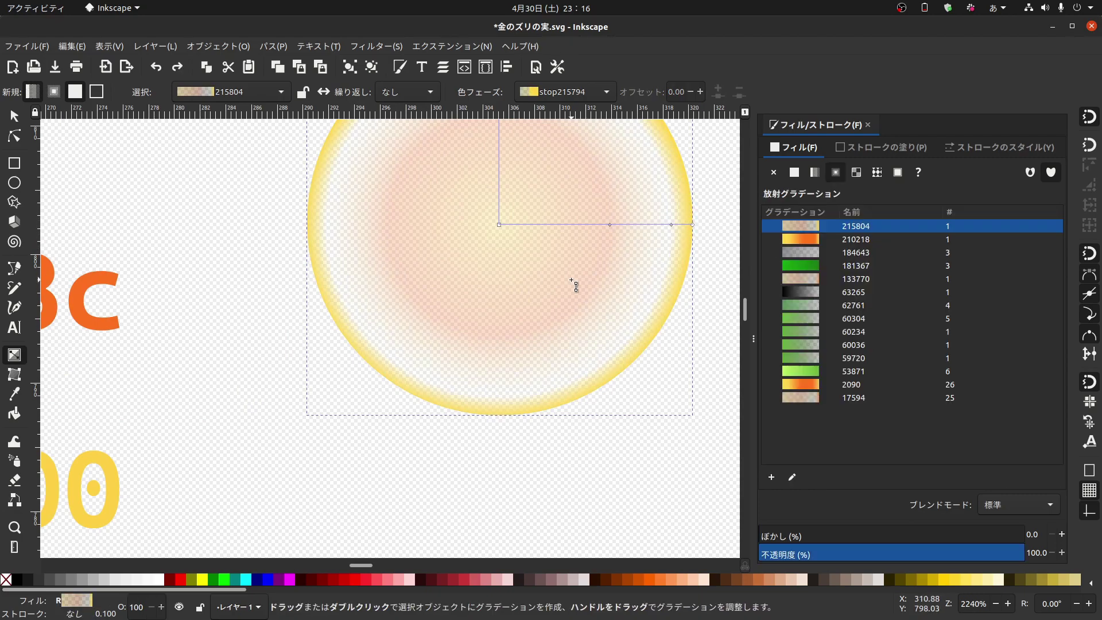
Try a different colour on the 0.89 rim stop, then undo that change too.
scroll(598, 273, down, 4)
ctrl+scroll(565, 317, down, 1)
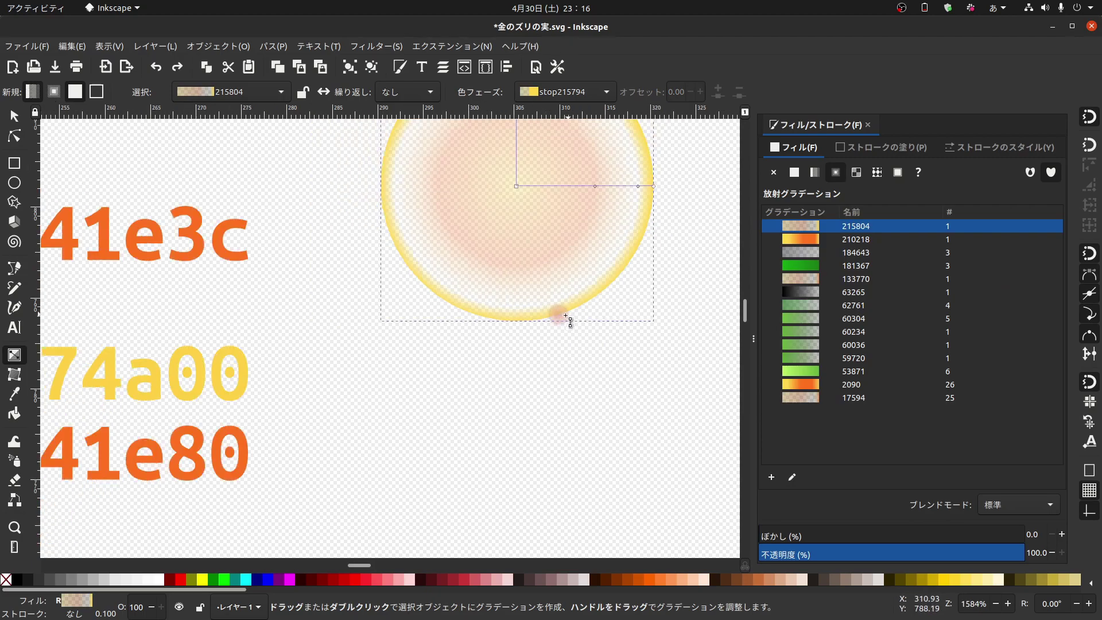
ctrl+scroll(566, 317, down, 1)
scroll(566, 316, left, 2)
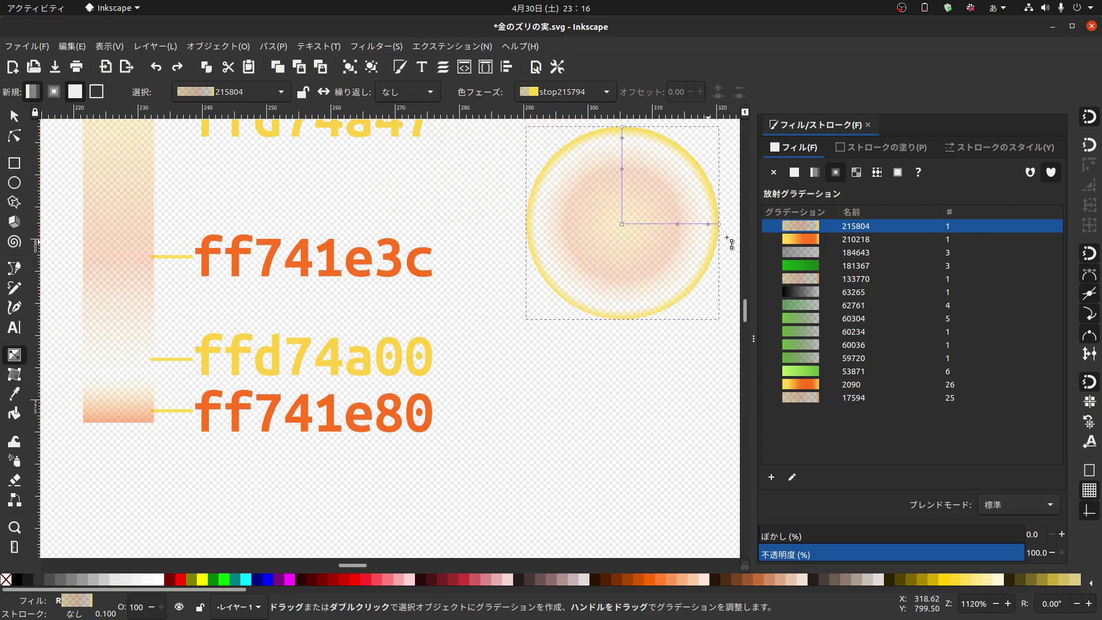
click(709, 224)
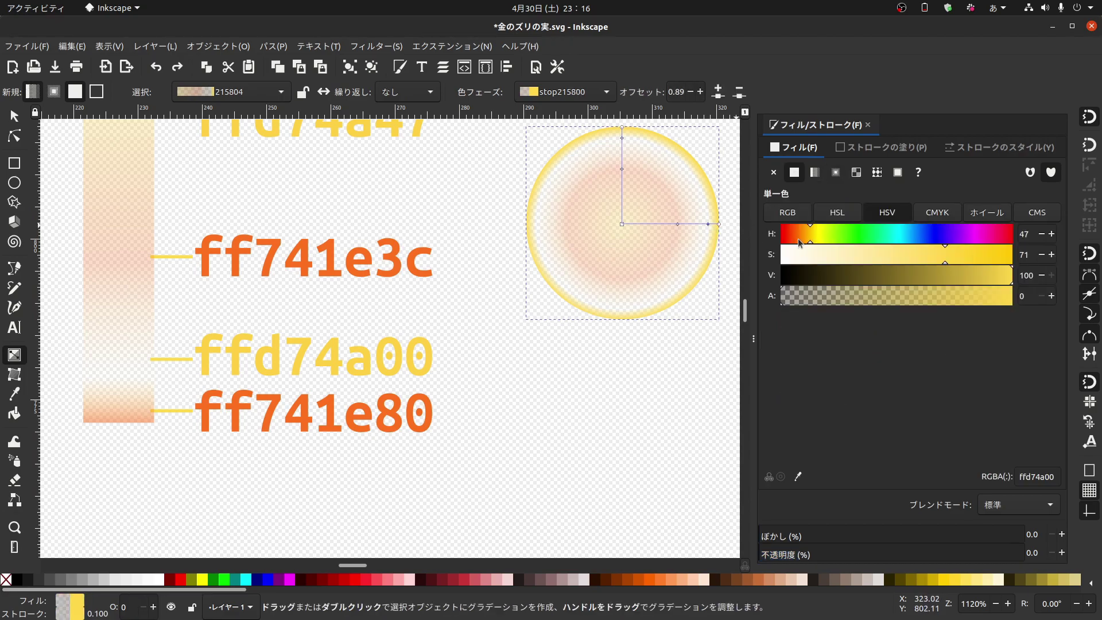
drag(876, 275, 782, 277)
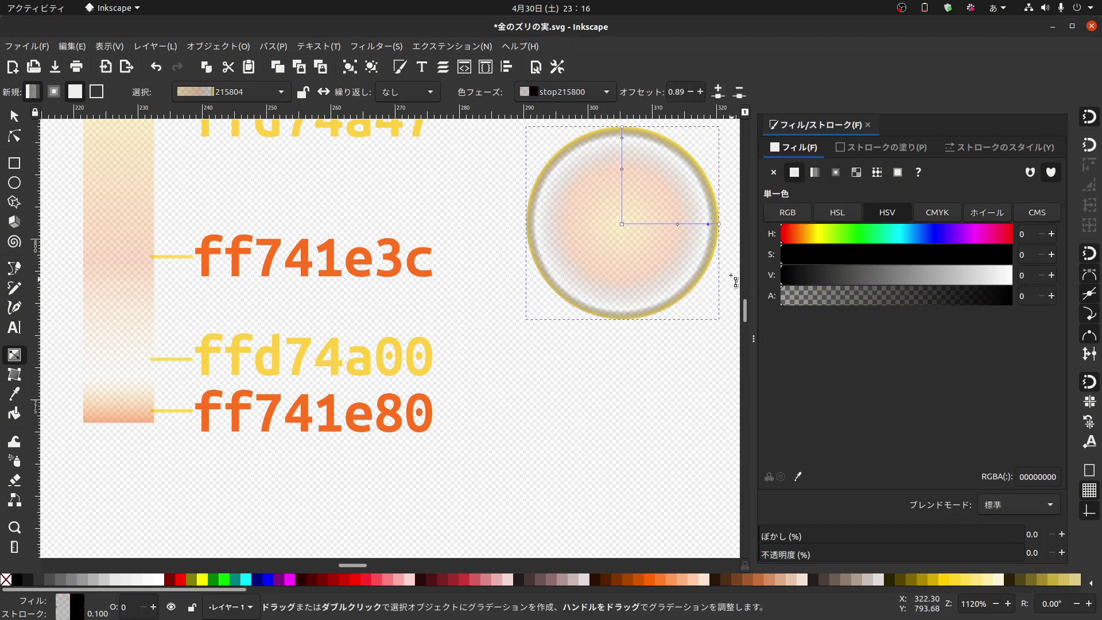
key(ctrl+z)
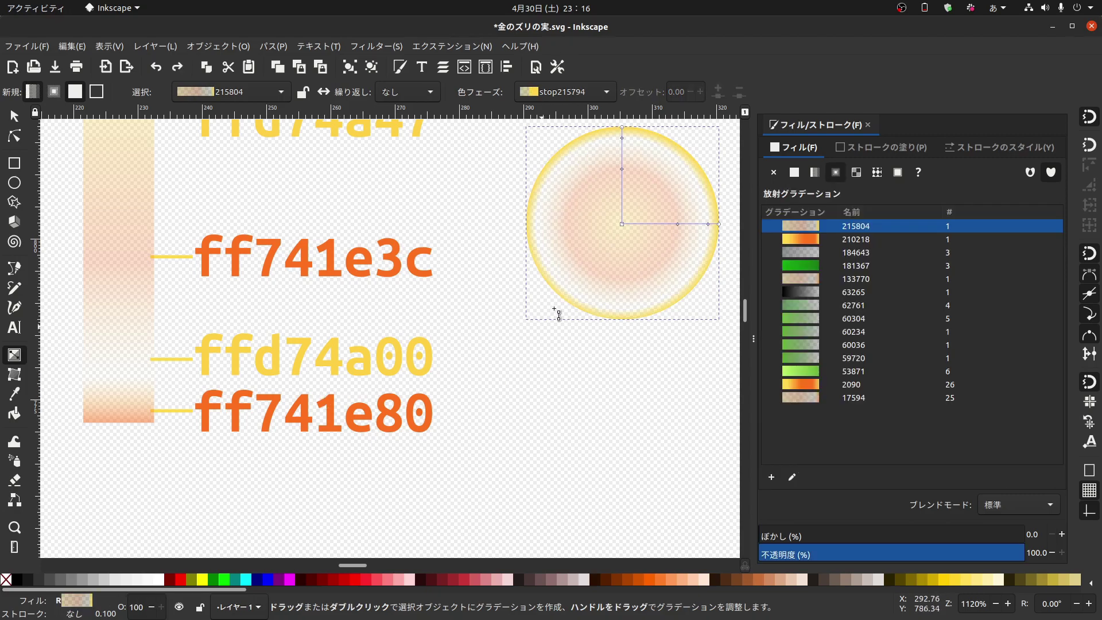
scroll(474, 325, right, 3)
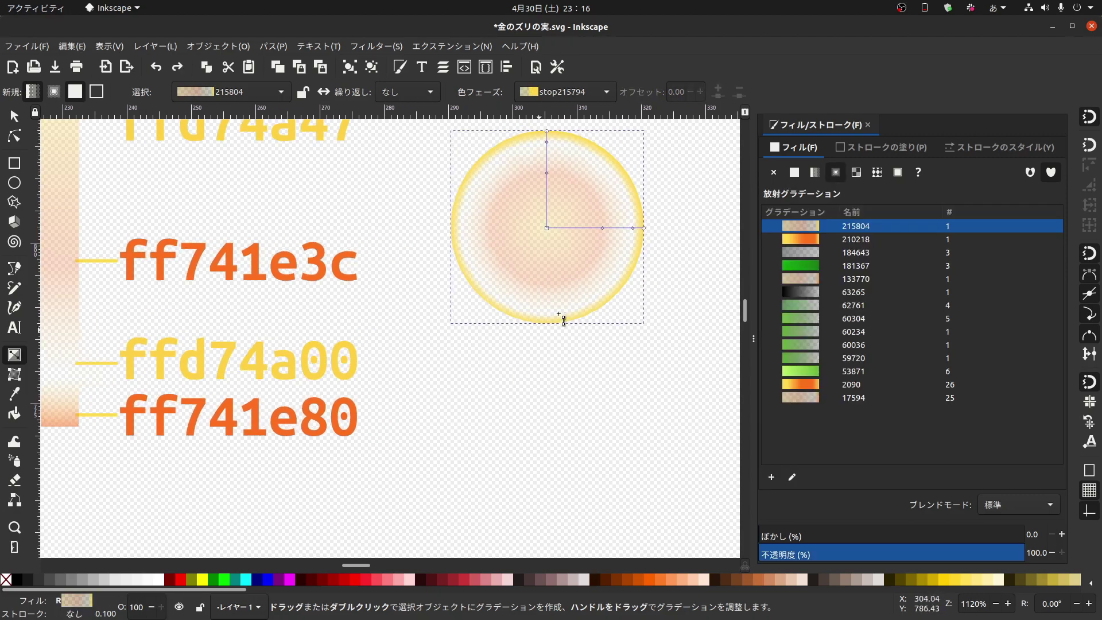
Set the outermost gradient stop at the circle's edge to half-transparent orange ff741e80.
click(644, 228)
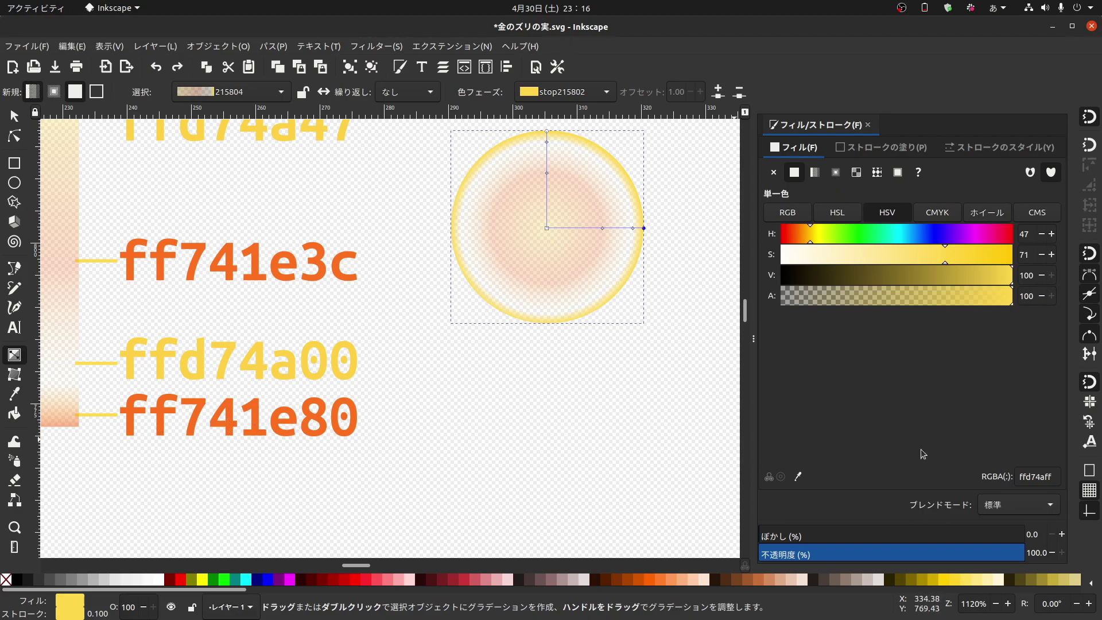
click(1045, 476)
text(f)
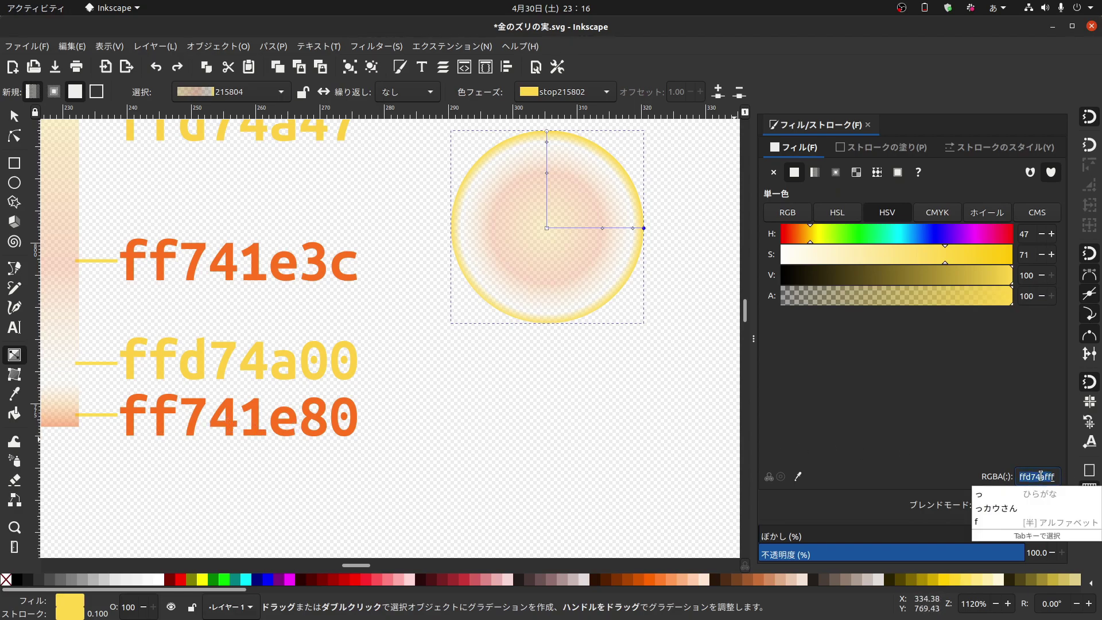
text(affっf741)
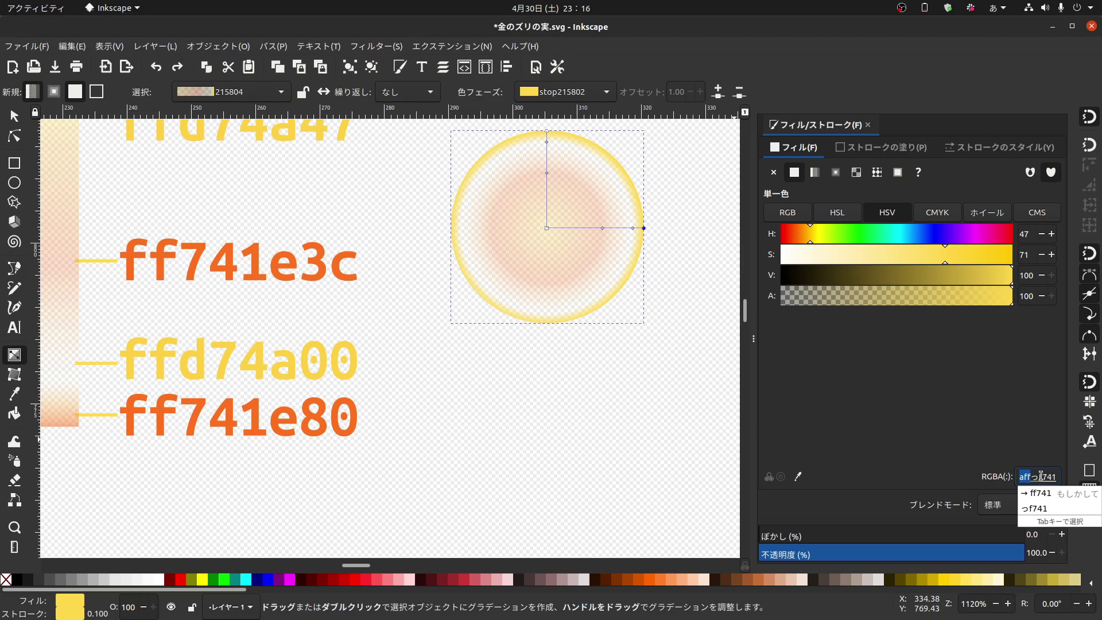
text(e8)
key(Tab)
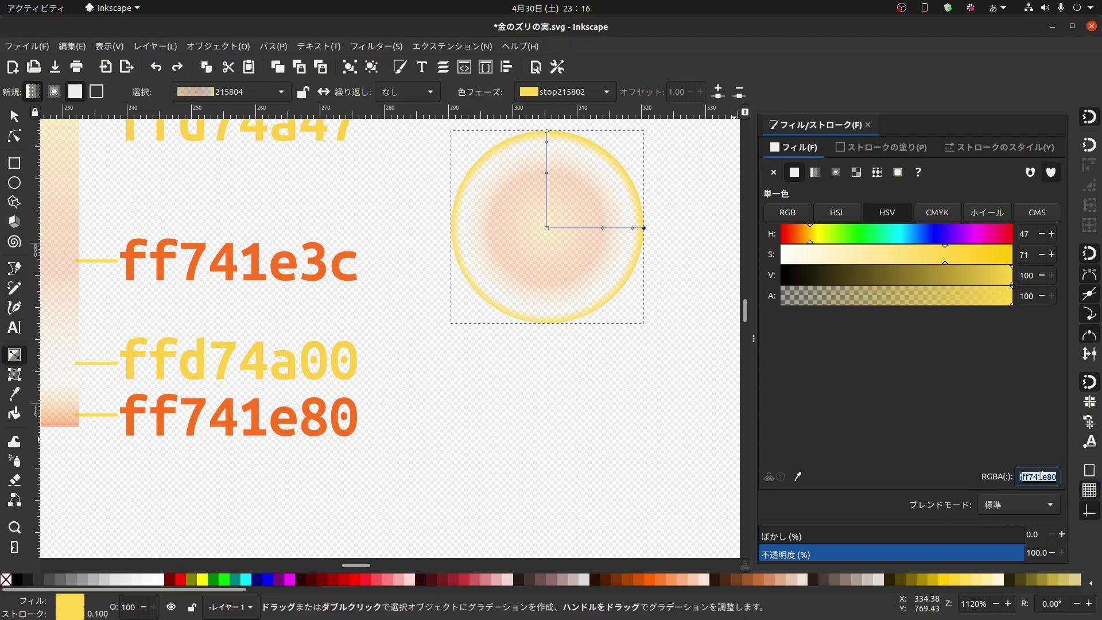
key(Return)
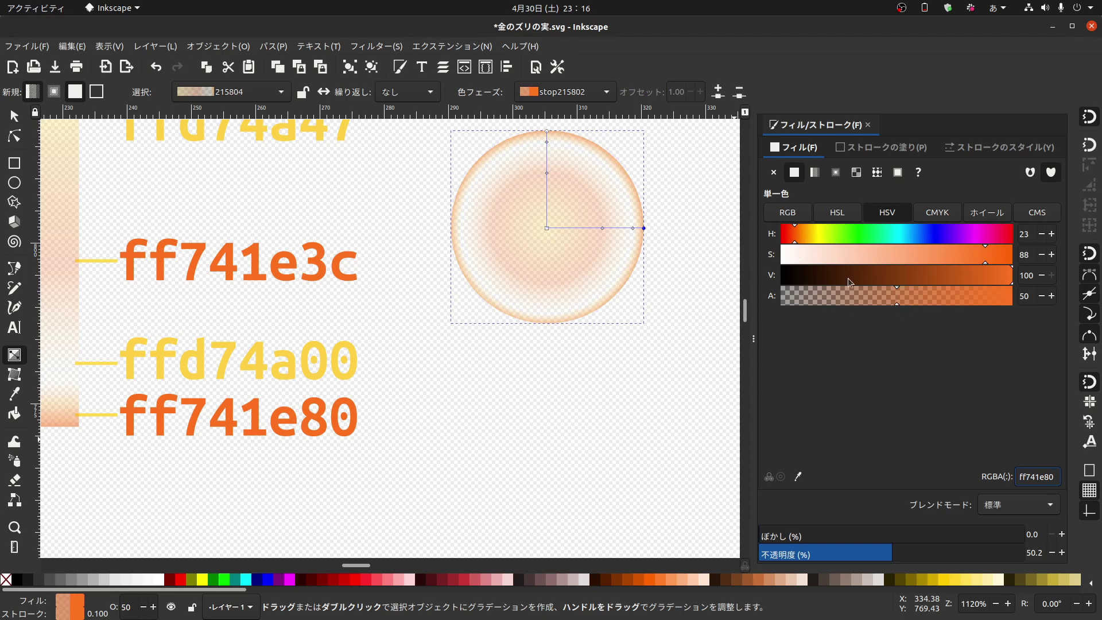
scroll(562, 402, left, 5)
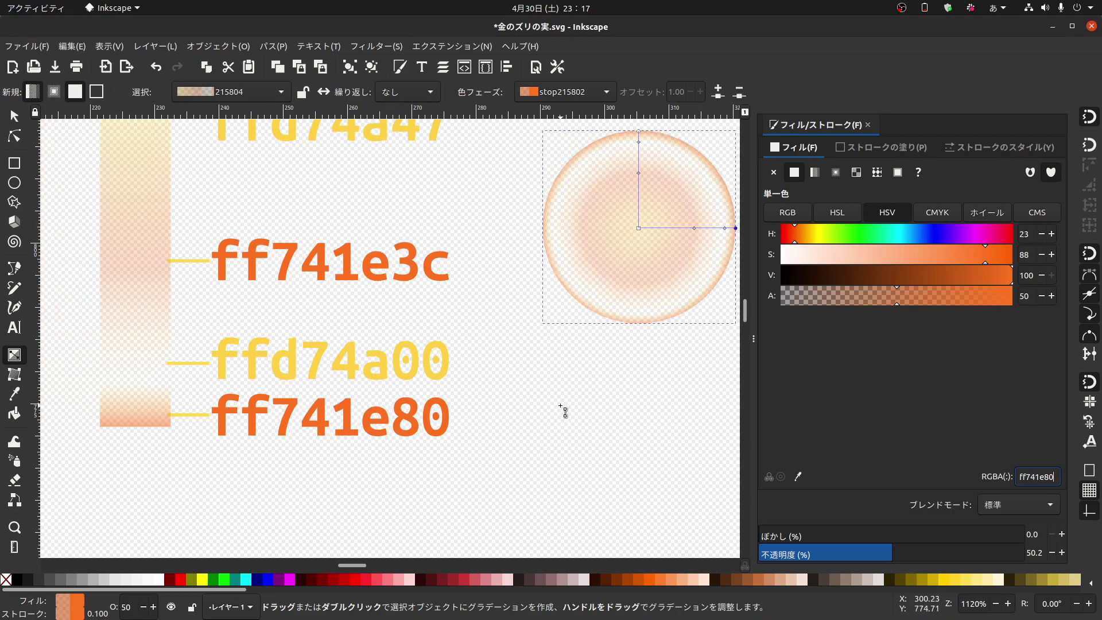
scroll(488, 401, up, 3)
scroll(459, 402, left, 10)
Snap the radial gradient's end handle exactly onto the circle's right edge.
scroll(416, 401, down, 10)
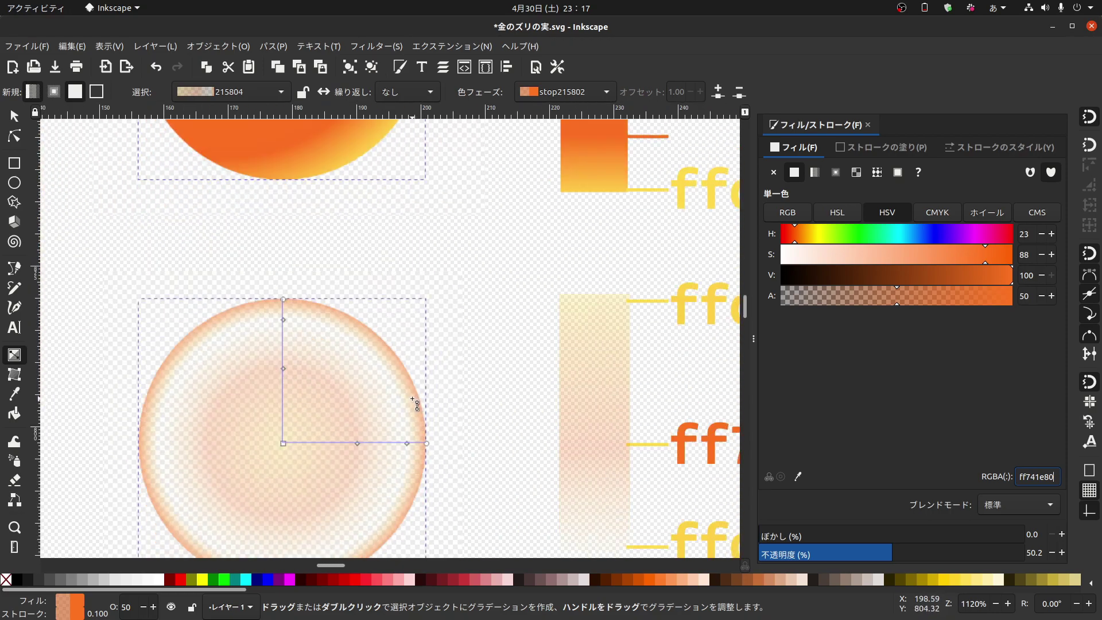
scroll(418, 399, down, 3)
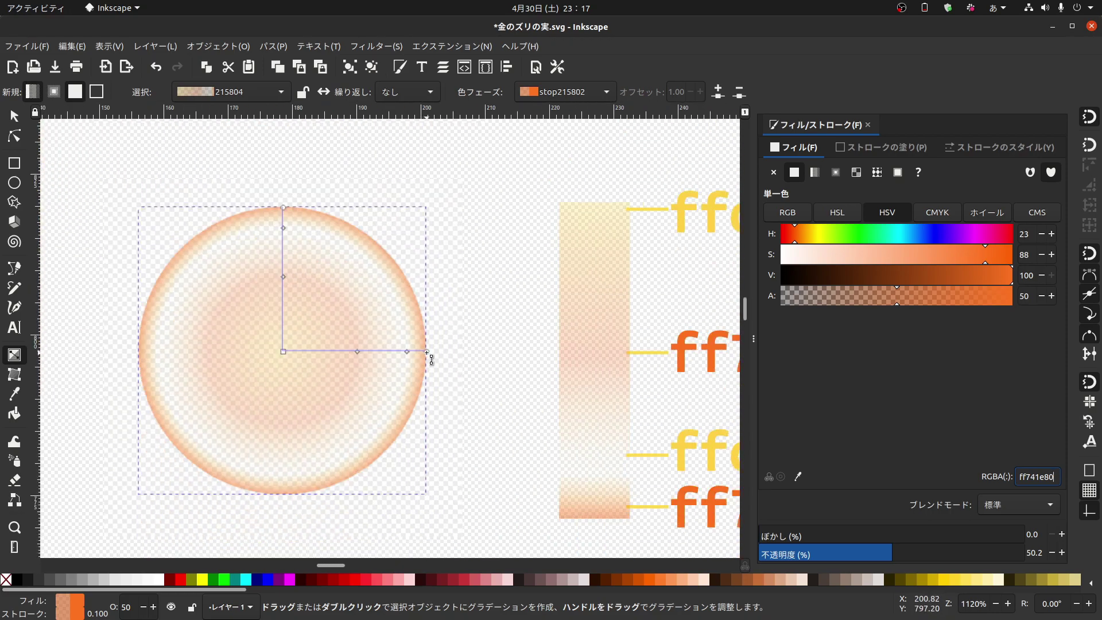
scroll(357, 328, right, 10)
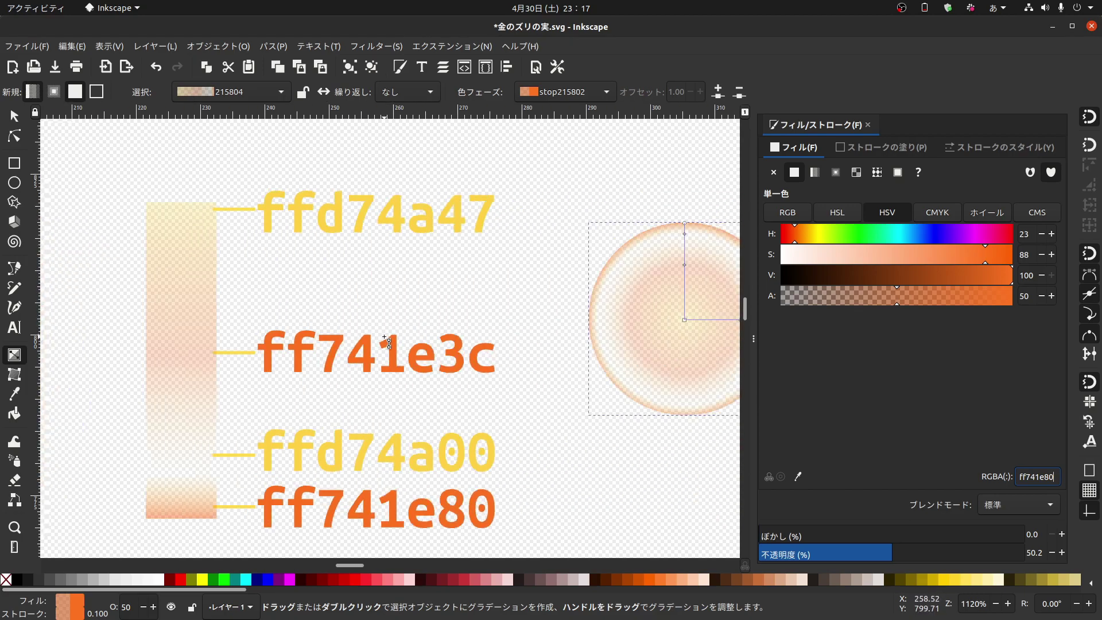
scroll(473, 360, right, 4)
ctrl+scroll(561, 316, up, 6)
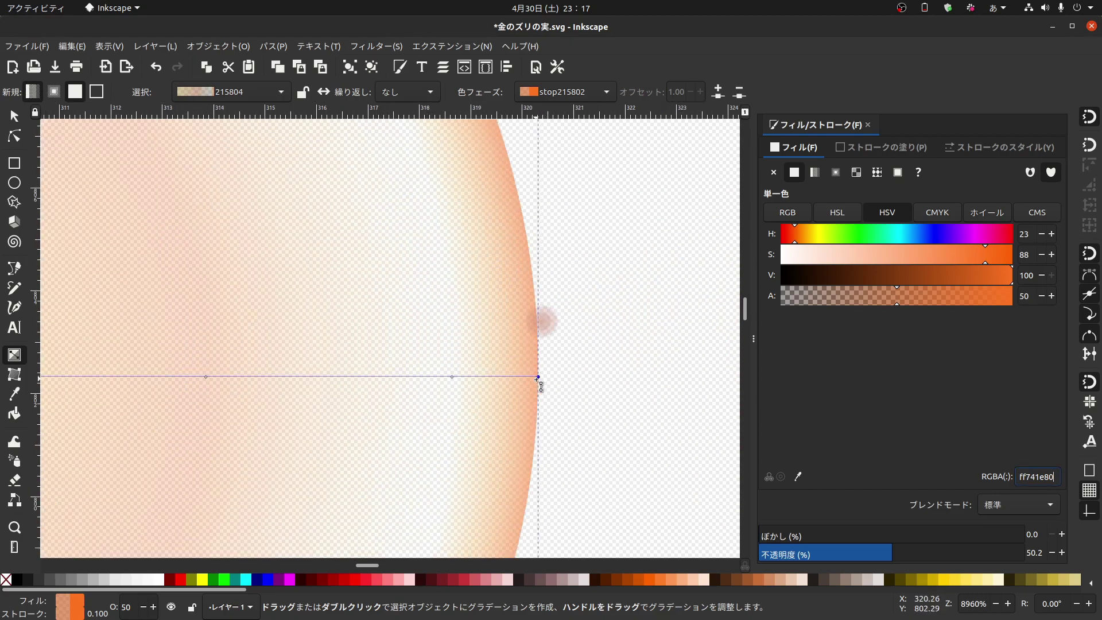
drag(540, 381, 525, 377)
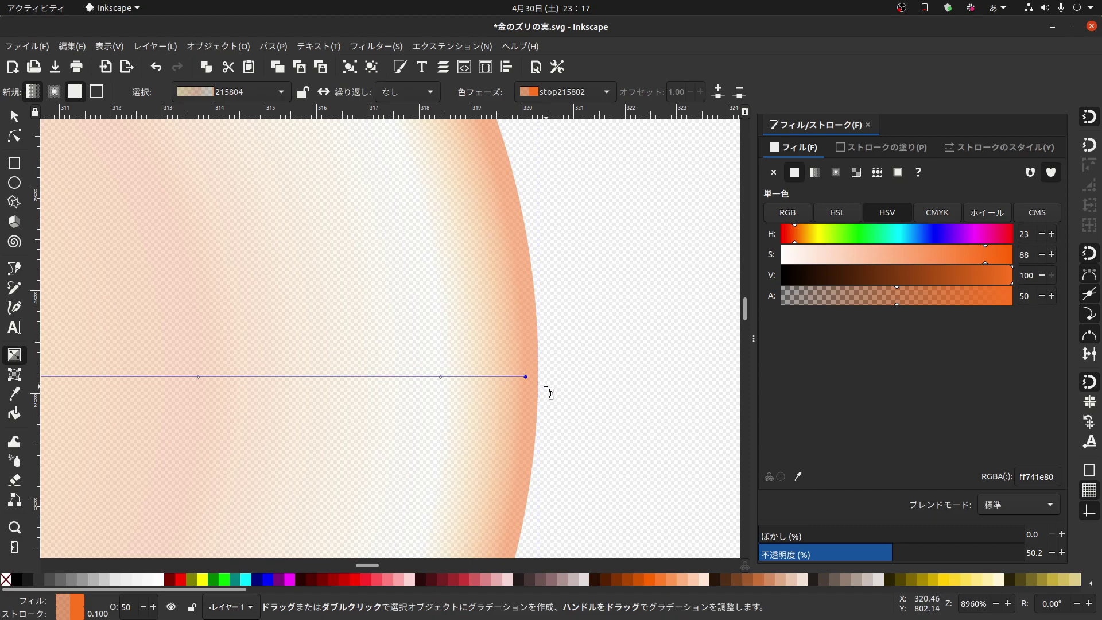
drag(527, 377, 521, 376)
scroll(481, 313, up, 3)
scroll(357, 302, left, 3)
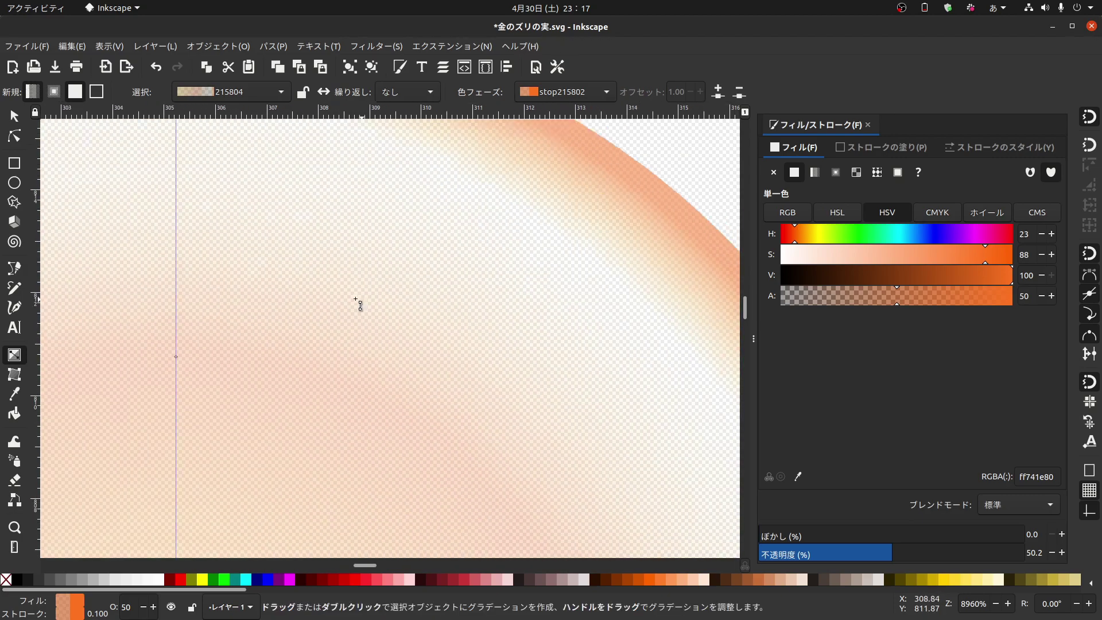
scroll(217, 247, down, 1)
scroll(395, 269, down, 6)
Move the solid orange sphere down and to the right.
key(s)
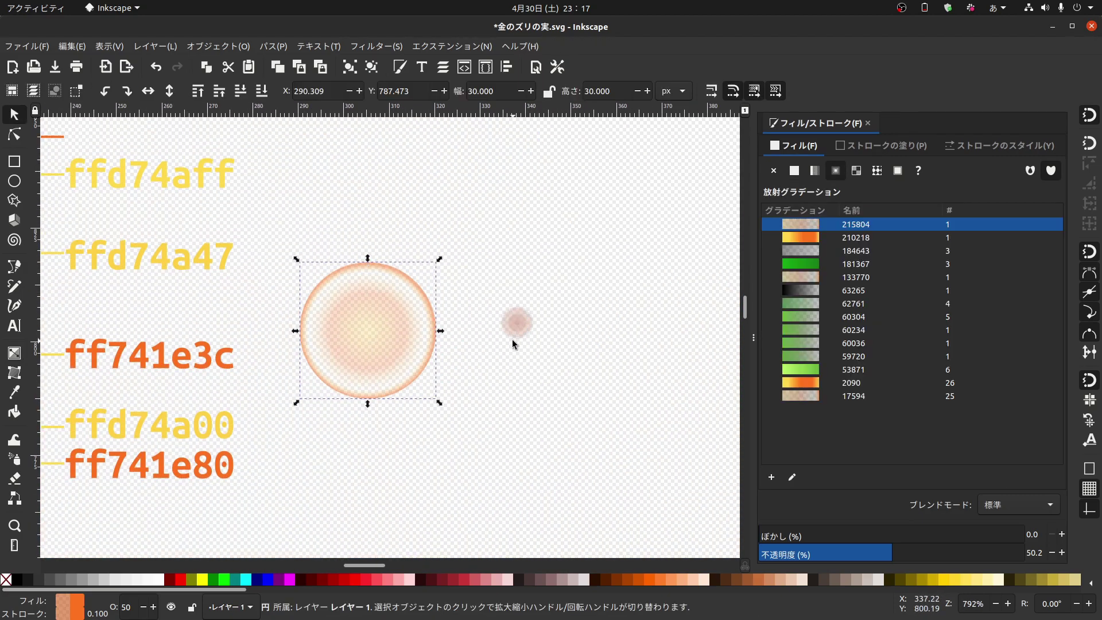
key(Escape)
drag(300, 325, 553, 276)
scroll(553, 276, up, 2)
scroll(568, 310, up, 5)
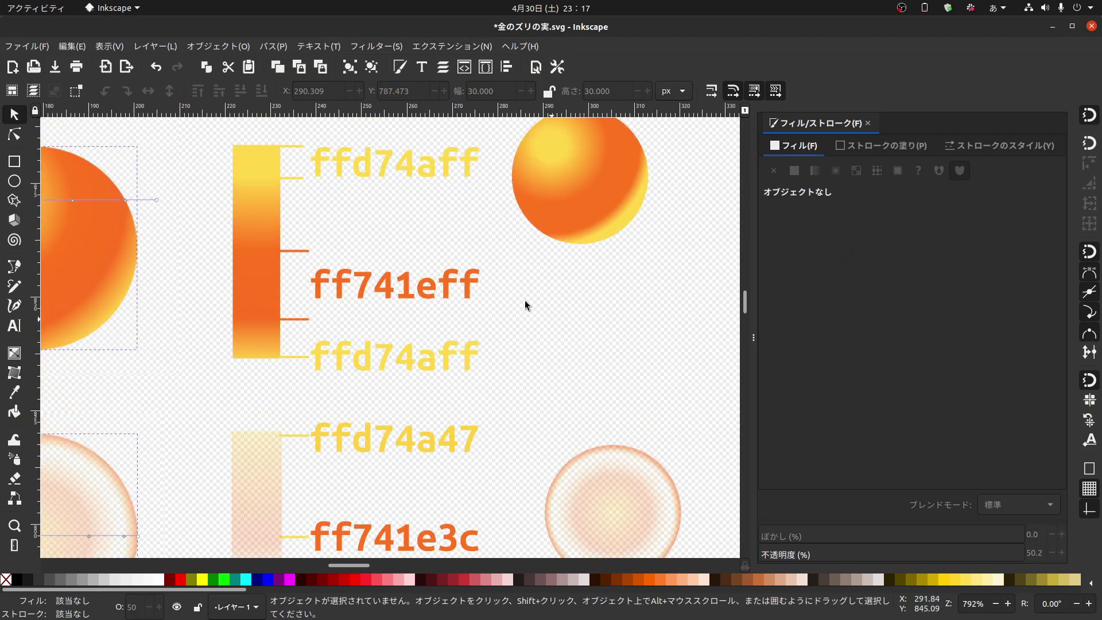
drag(583, 144, 643, 272)
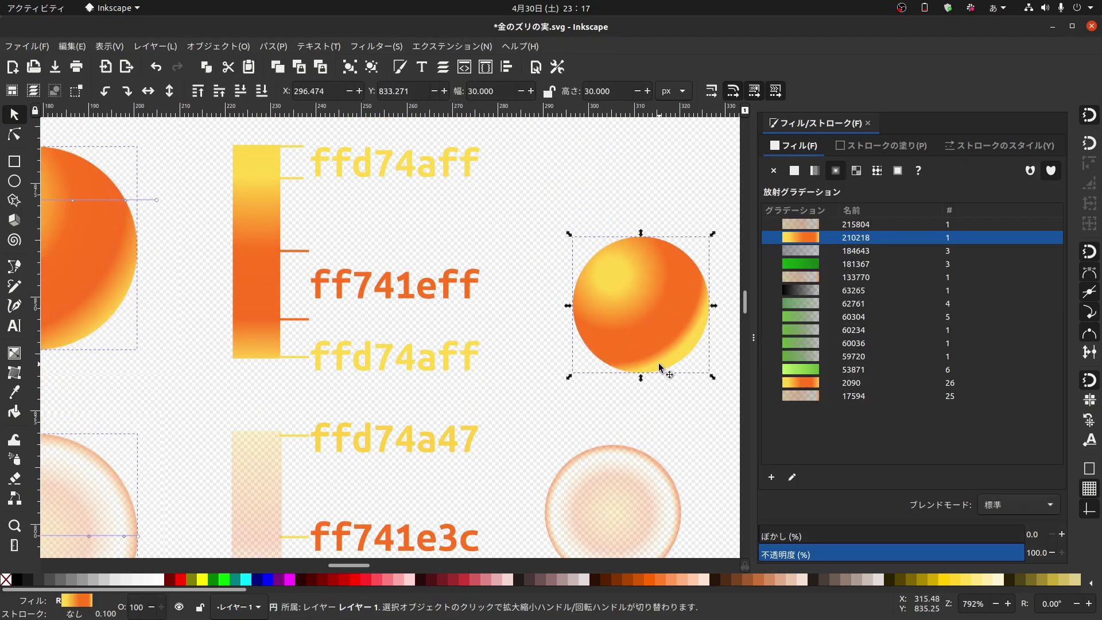
scroll(659, 363, down, 3)
scroll(659, 363, right, 5)
Trial-place the translucent circle over the orange sphere, then move it back below.
click(570, 339)
drag(464, 384, 493, 175)
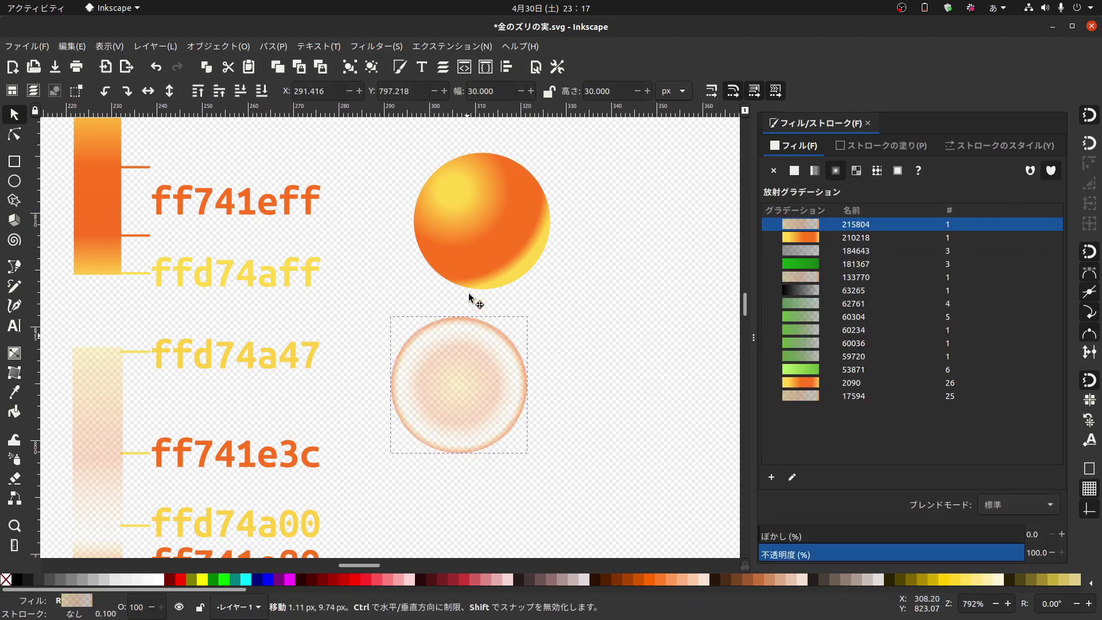
click(584, 200)
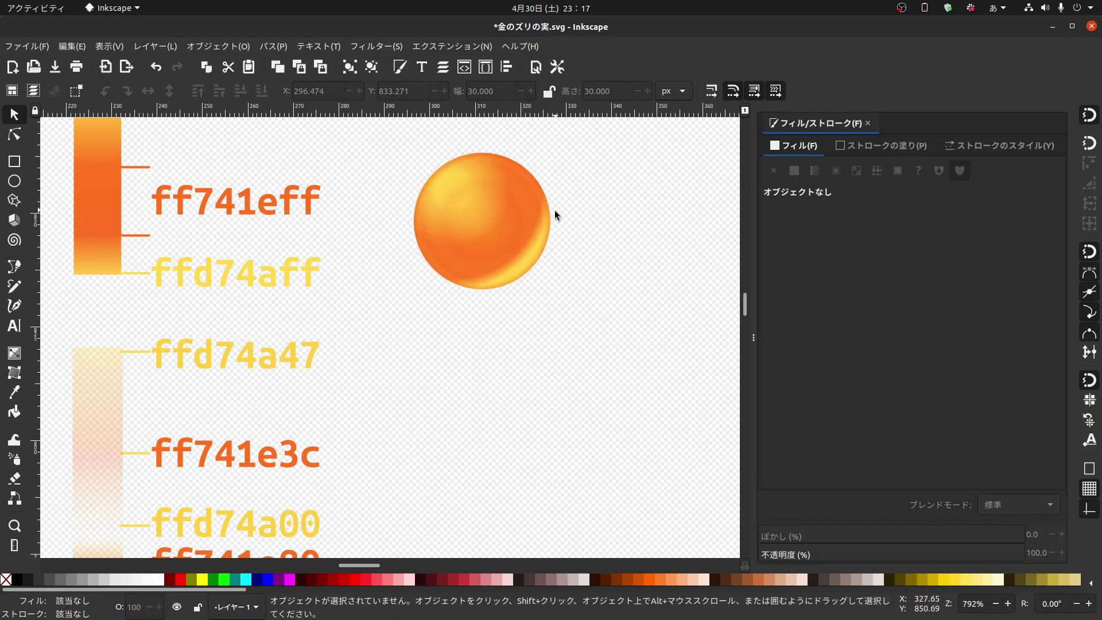
scroll(550, 224, up, 2)
ctrl+scroll(551, 226, up, 1)
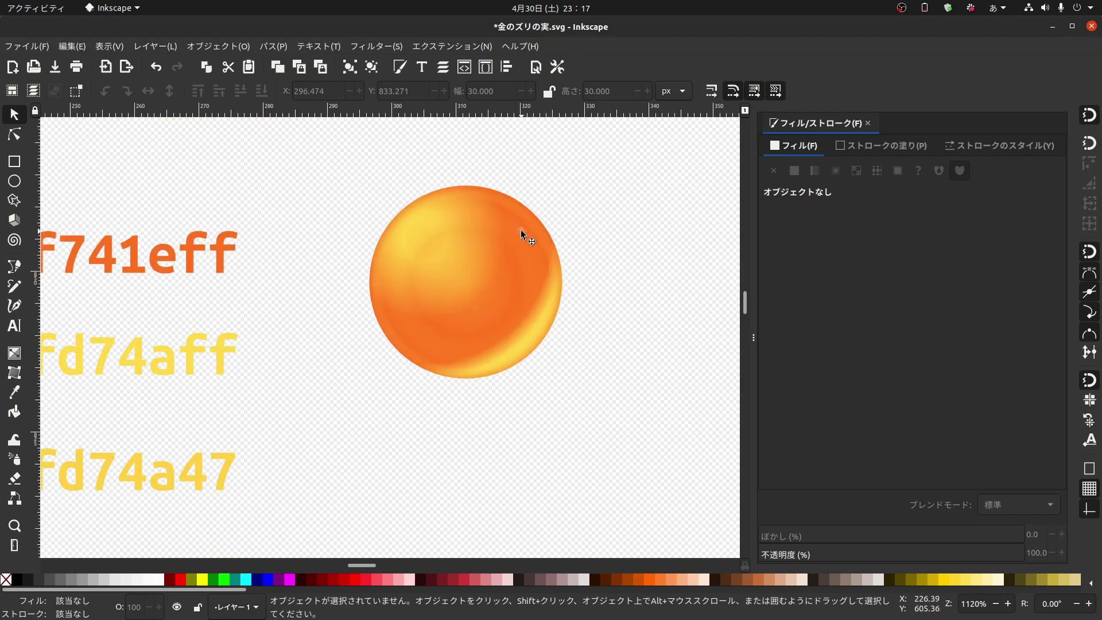
drag(477, 249, 500, 265)
Stretch the solid orange sphere's gradient slightly to the right.
click(500, 265)
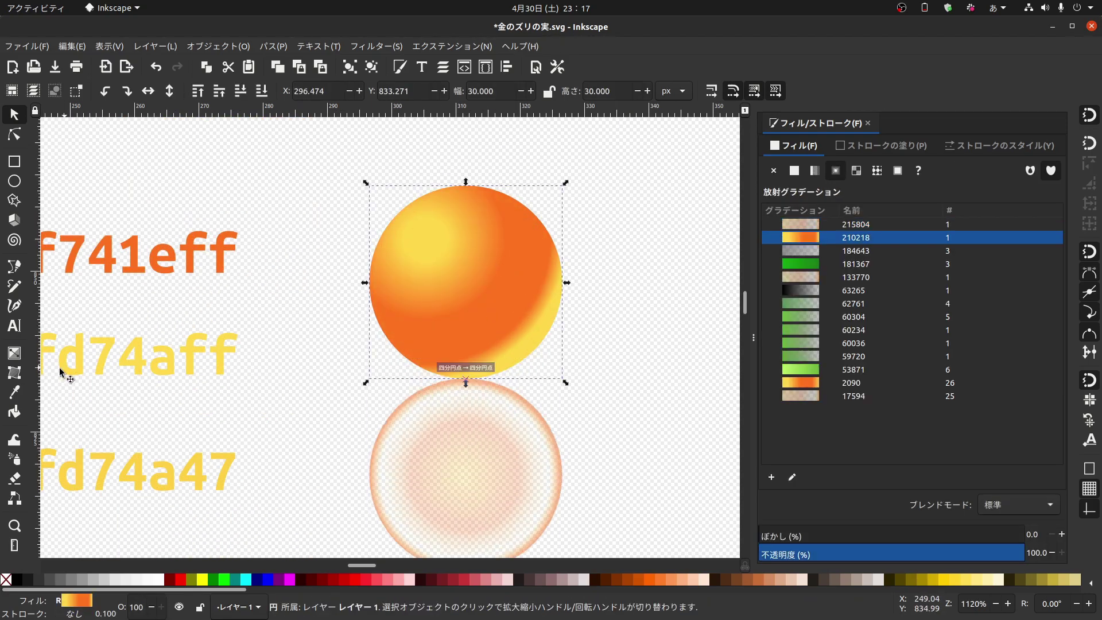
click(18, 356)
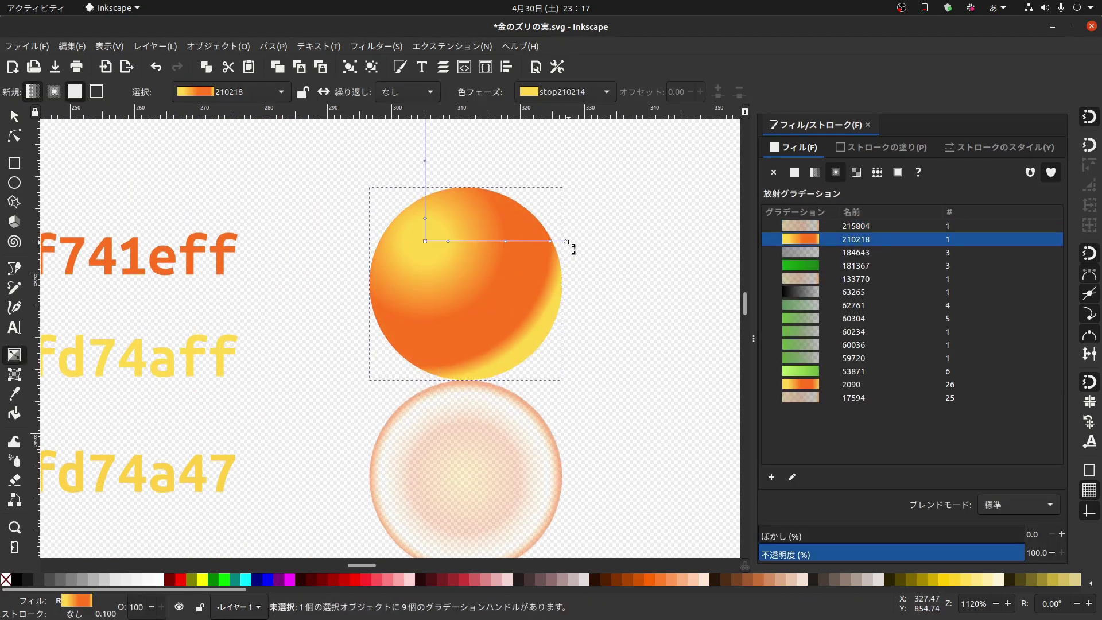
drag(568, 242, 573, 241)
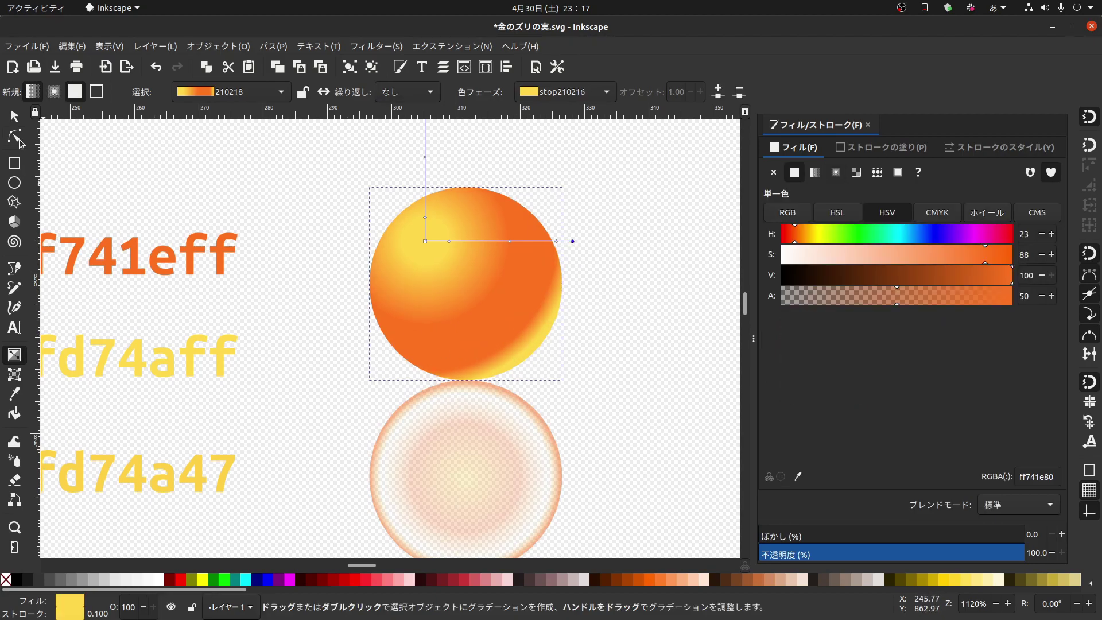
Stack the translucent circle exactly over the sphere and group the two circles.
click(15, 116)
drag(485, 418, 491, 243)
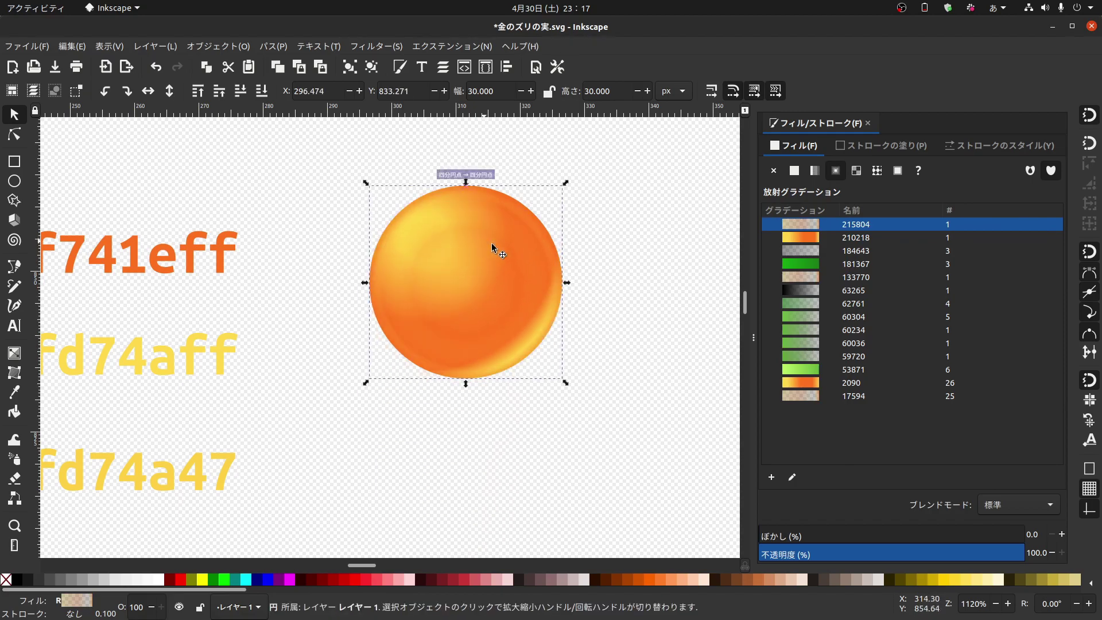
click(618, 271)
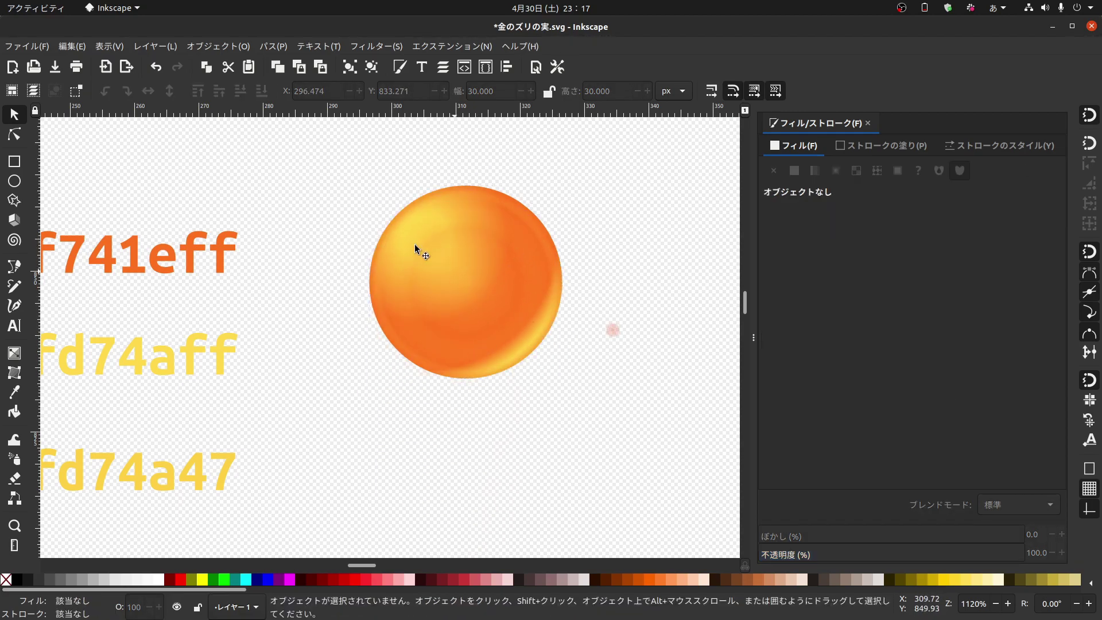
drag(308, 159, 621, 483)
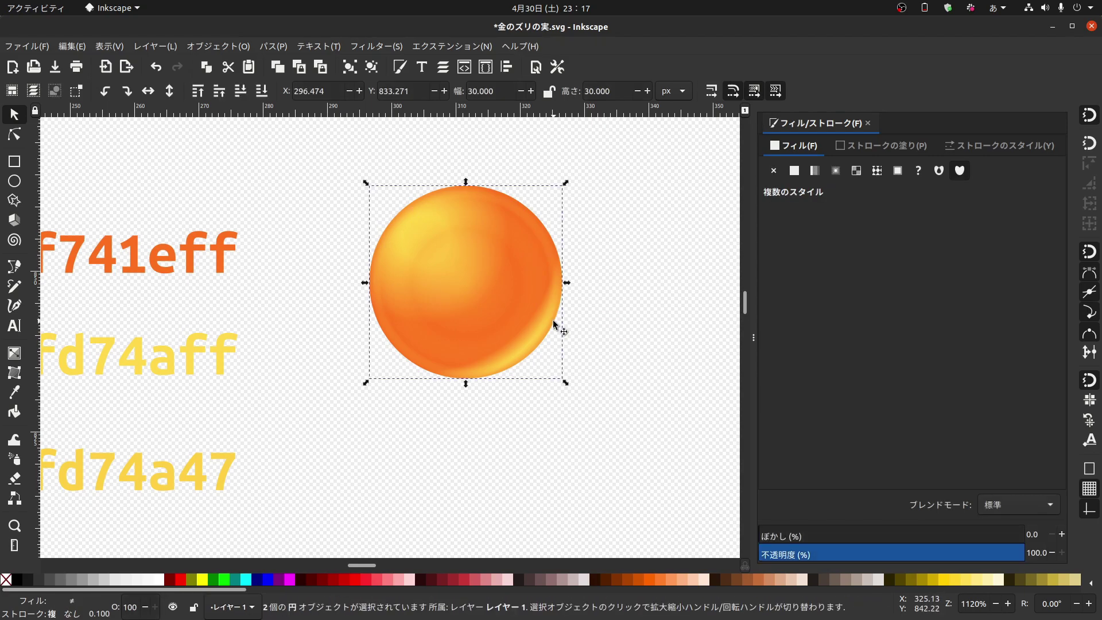
key(ctrl+g)
click(605, 304)
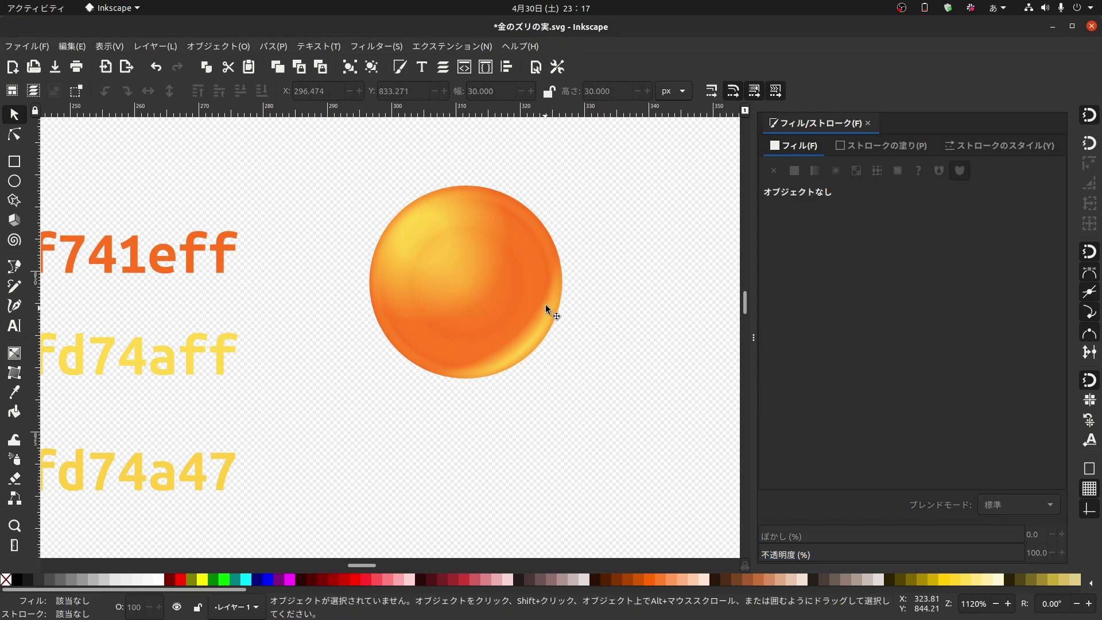
scroll(560, 304, down, 1)
scroll(580, 302, down, 2)
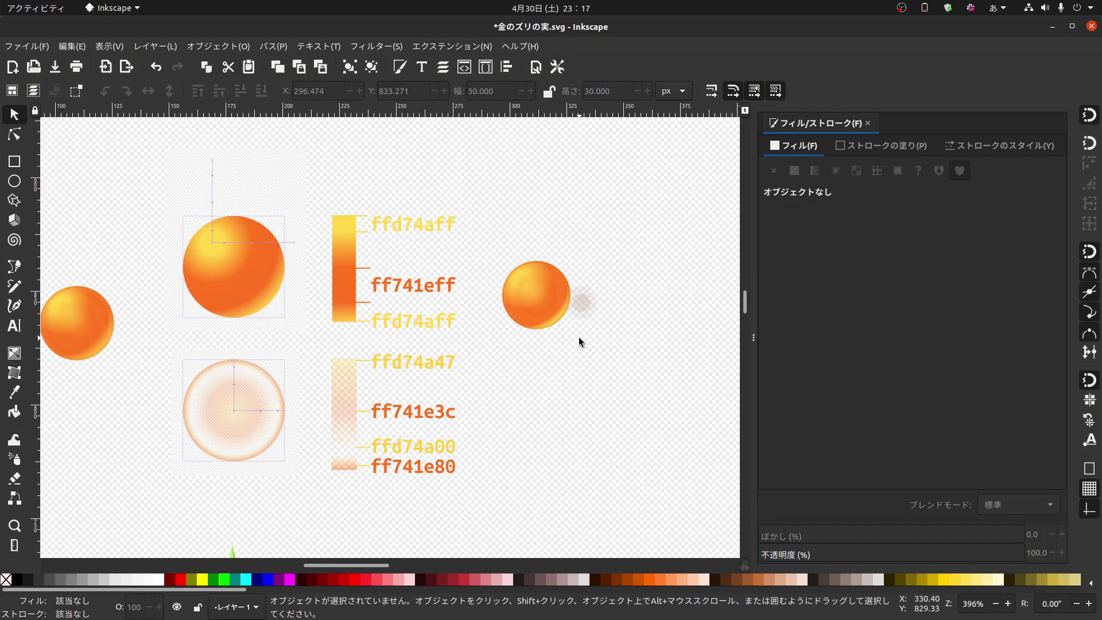
Nudge the grouped orange sphere down and right into its final place.
mouse_move(550, 299)
mouse_down()
mouse_move(585, 327)
mouse_move(477, 195)
mouse_move(526, 274)
mouse_up()
click(651, 308)
click(574, 242)
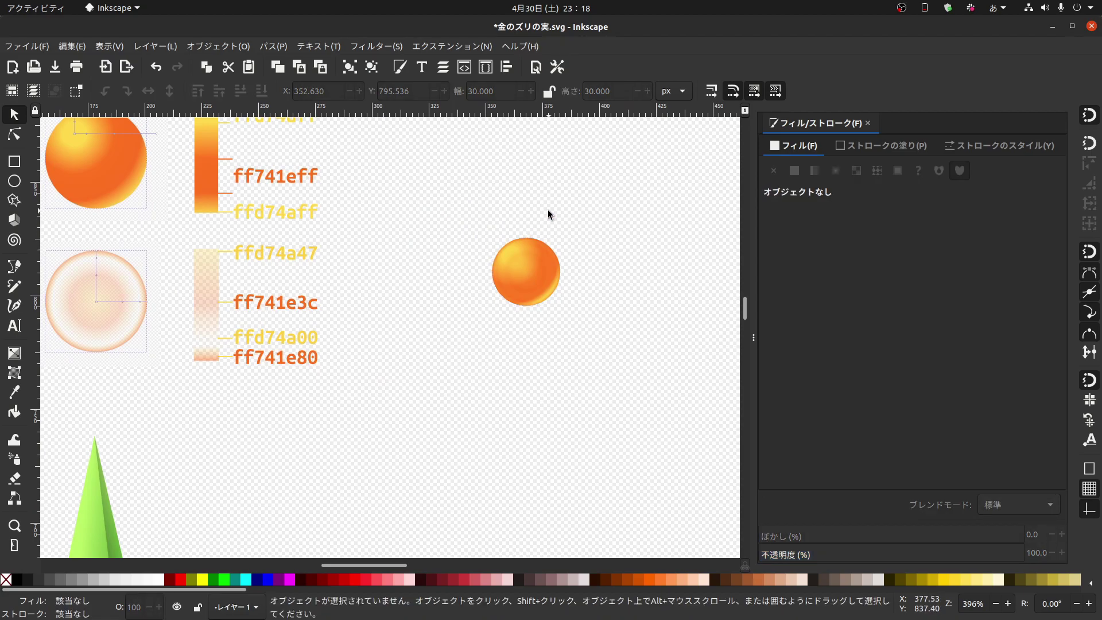
scroll(549, 216, down, 5)
scroll(476, 241, down, 7)
scroll(505, 265, left, 2)
scroll(506, 266, left, 5)
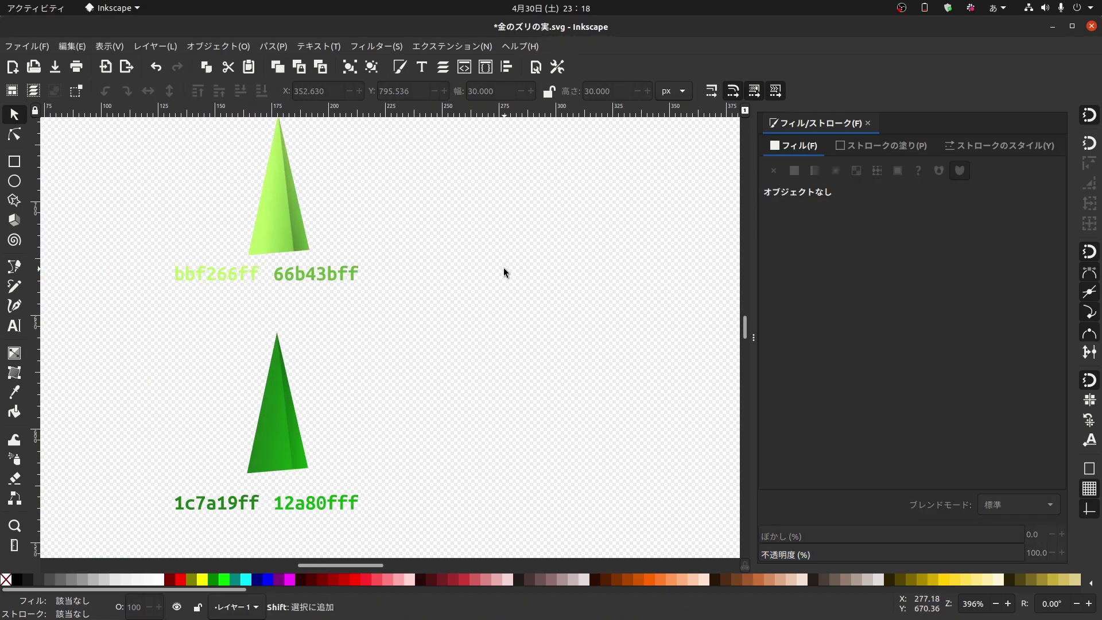
scroll(379, 304, up, 3)
scroll(419, 293, down, 1)
scroll(452, 273, left, 1)
scroll(452, 274, left, 4)
scroll(547, 249, down, 2)
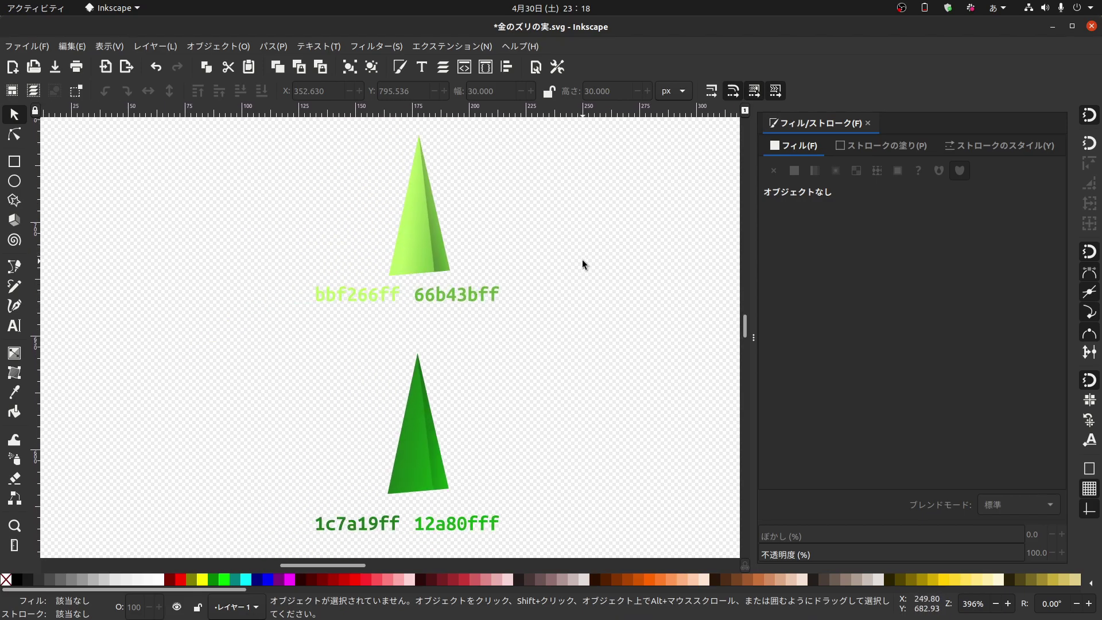
Draw a closed triangle path beside the light green cone, filled half-transparent orange ff741e80.
key(b)
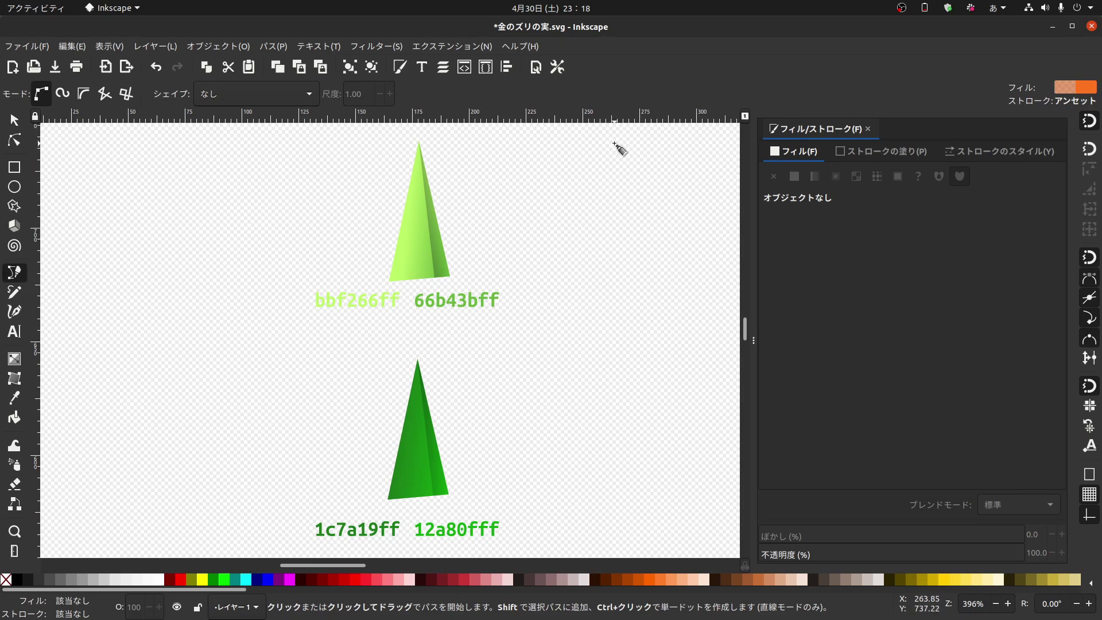
click(615, 143)
click(594, 270)
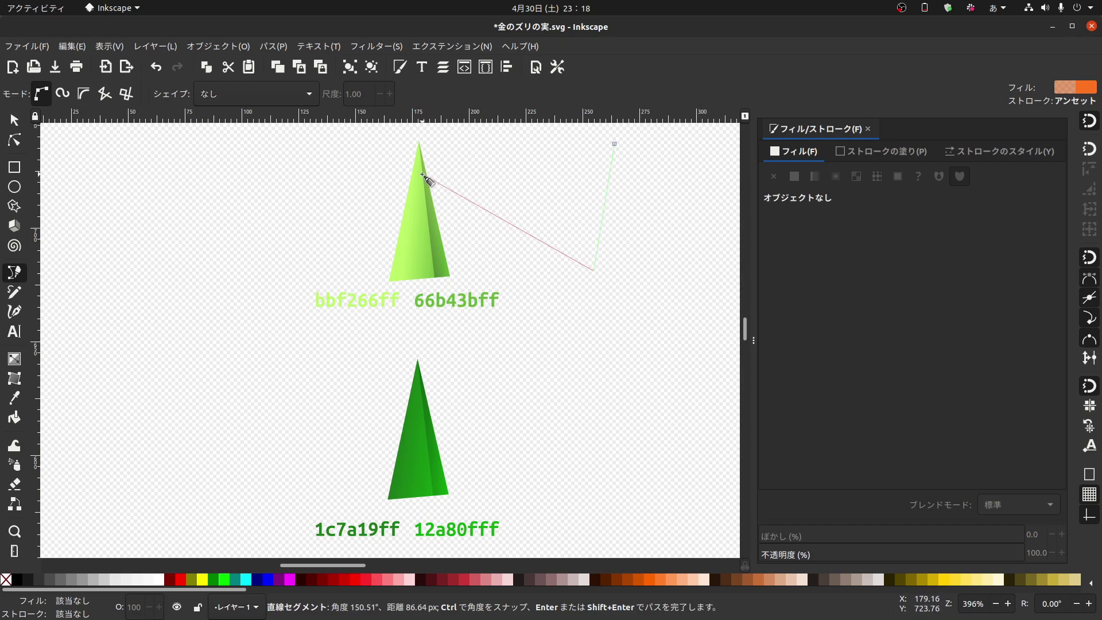
key(ctrl+z)
key(ctrl+z)
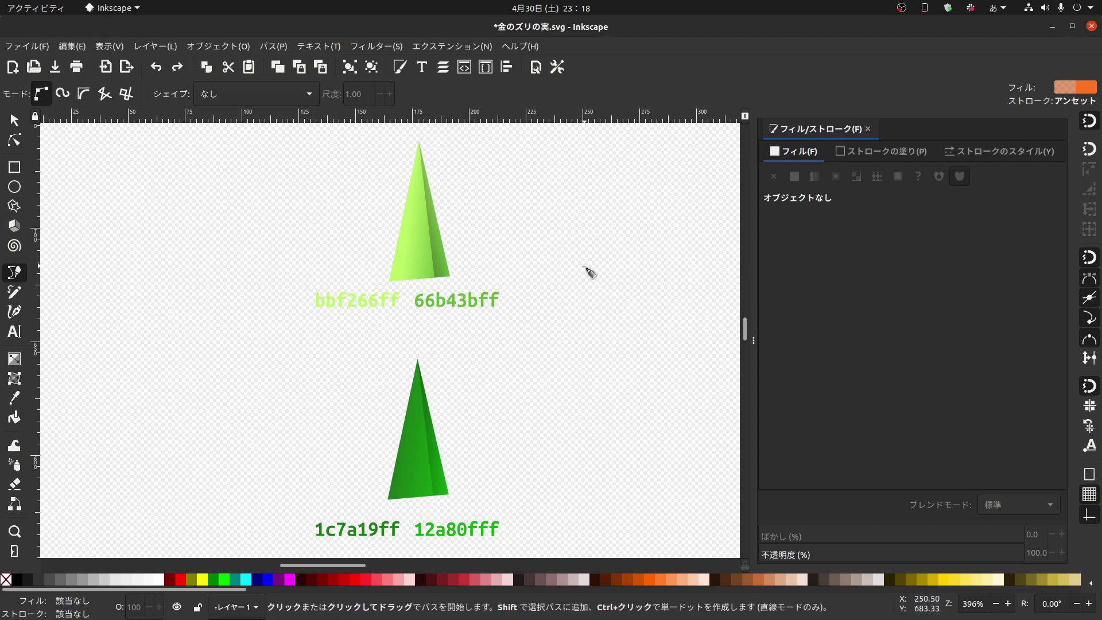
click(589, 281)
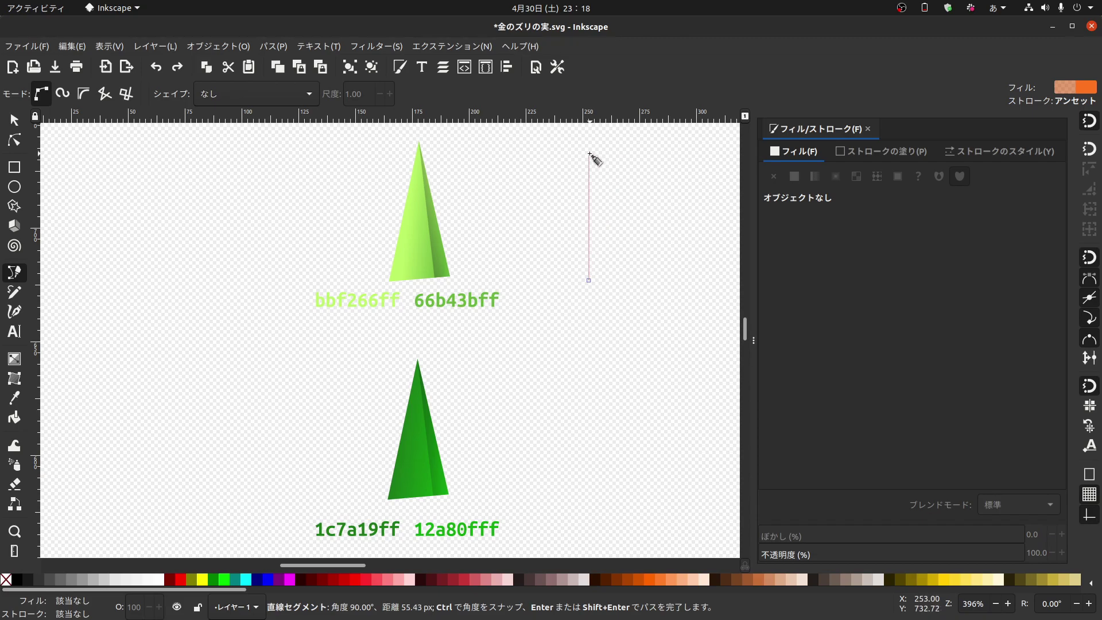
click(625, 149)
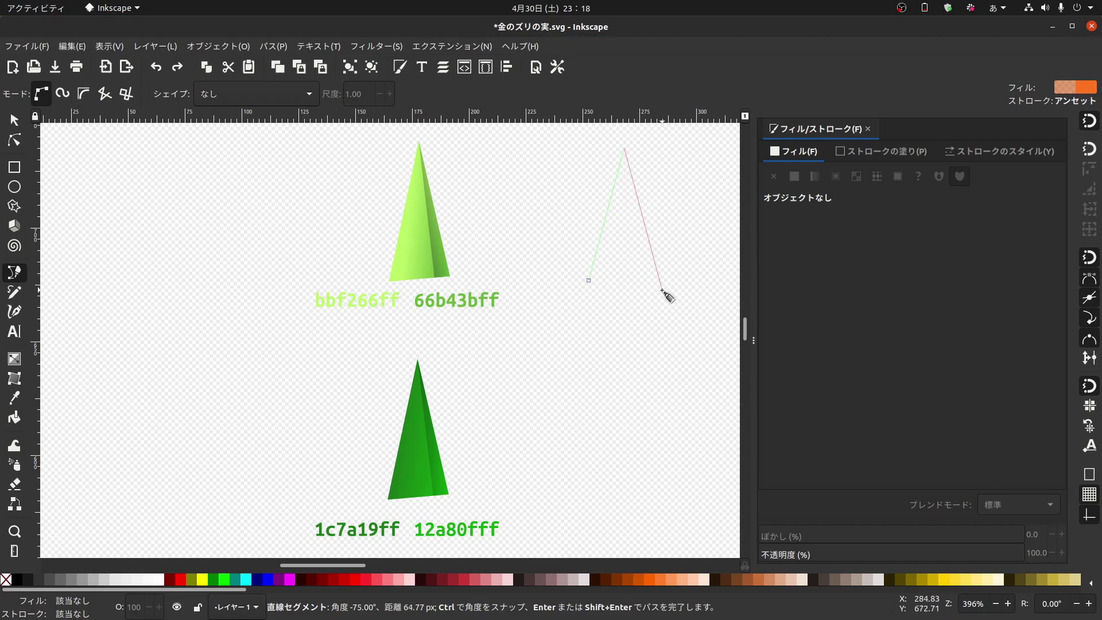
click(661, 289)
click(589, 281)
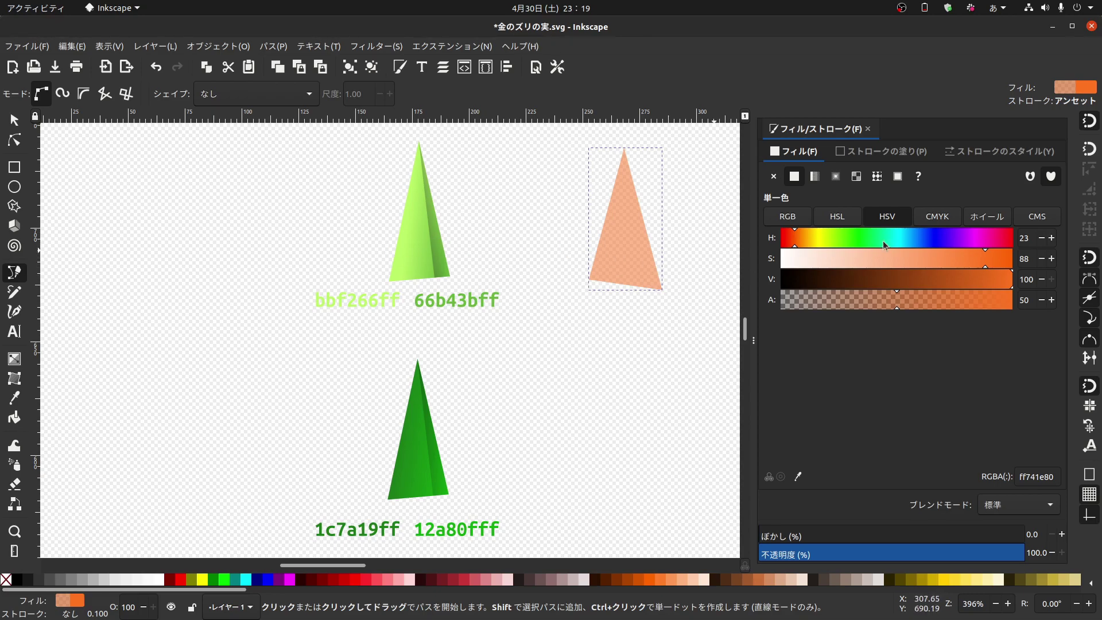
Fill the triangle with a linear gradient whose start stop is light green bbf266ff.
click(816, 178)
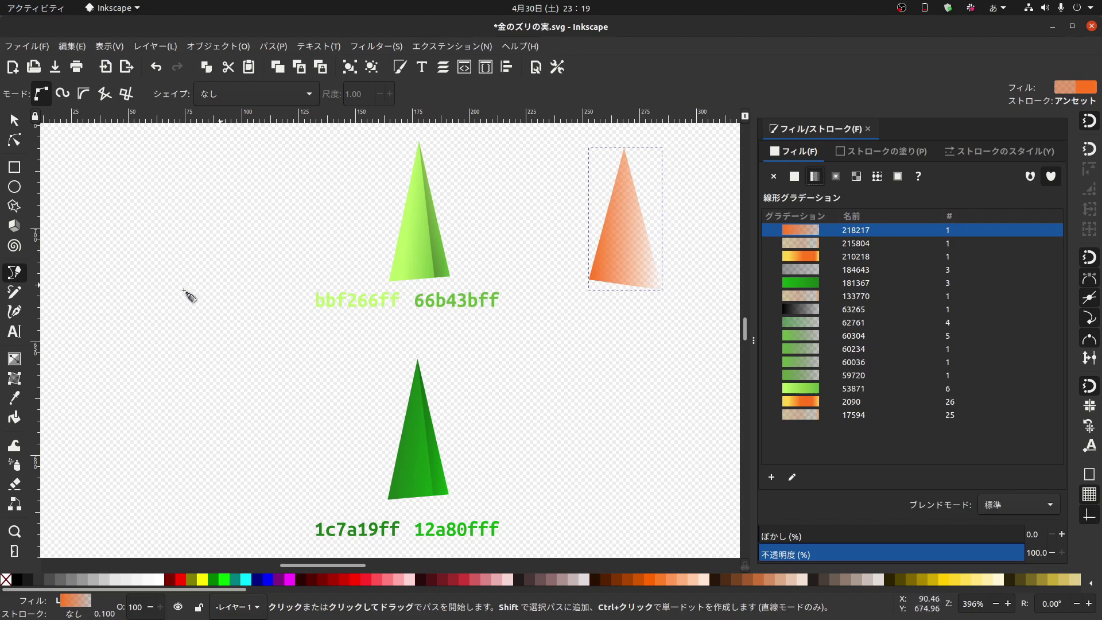
click(15, 361)
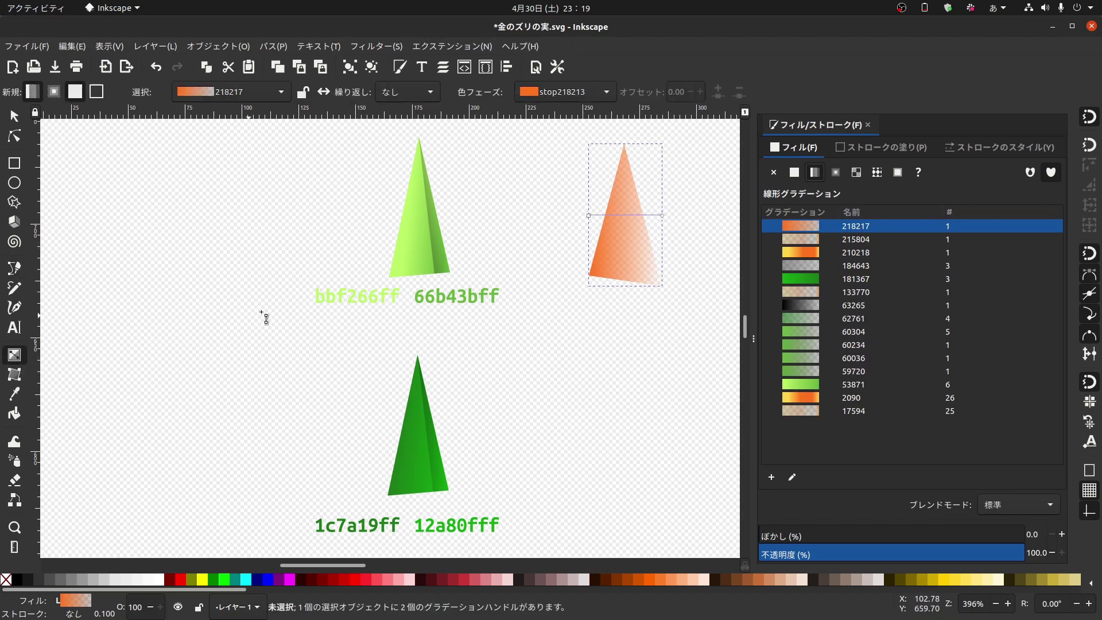
click(589, 216)
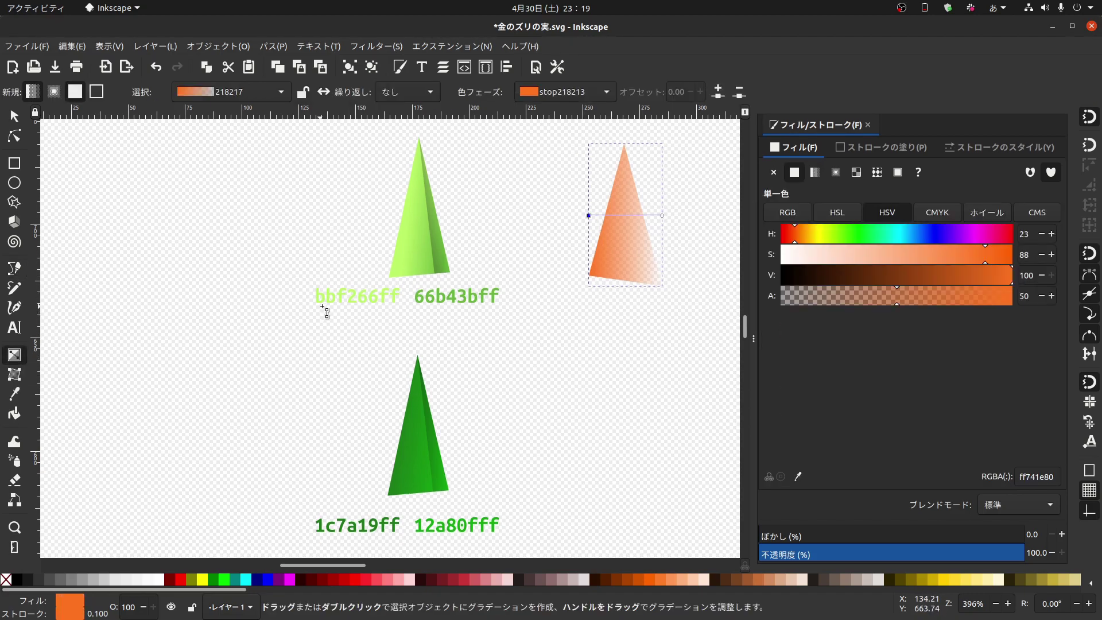
scroll(326, 312, up, 4)
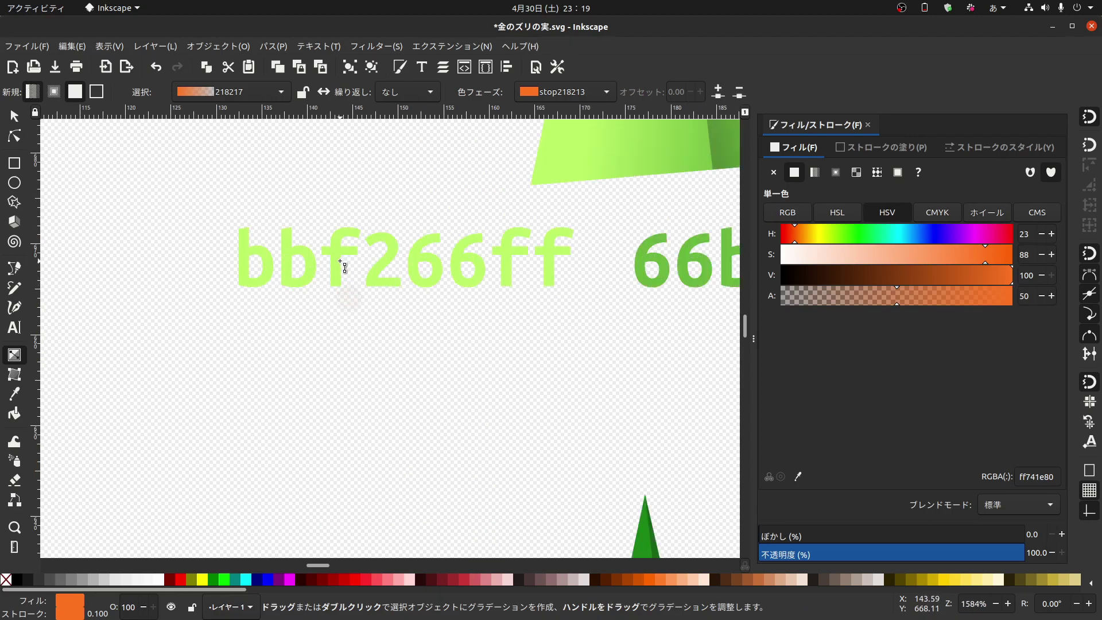
double_click(1043, 476)
text(bb)
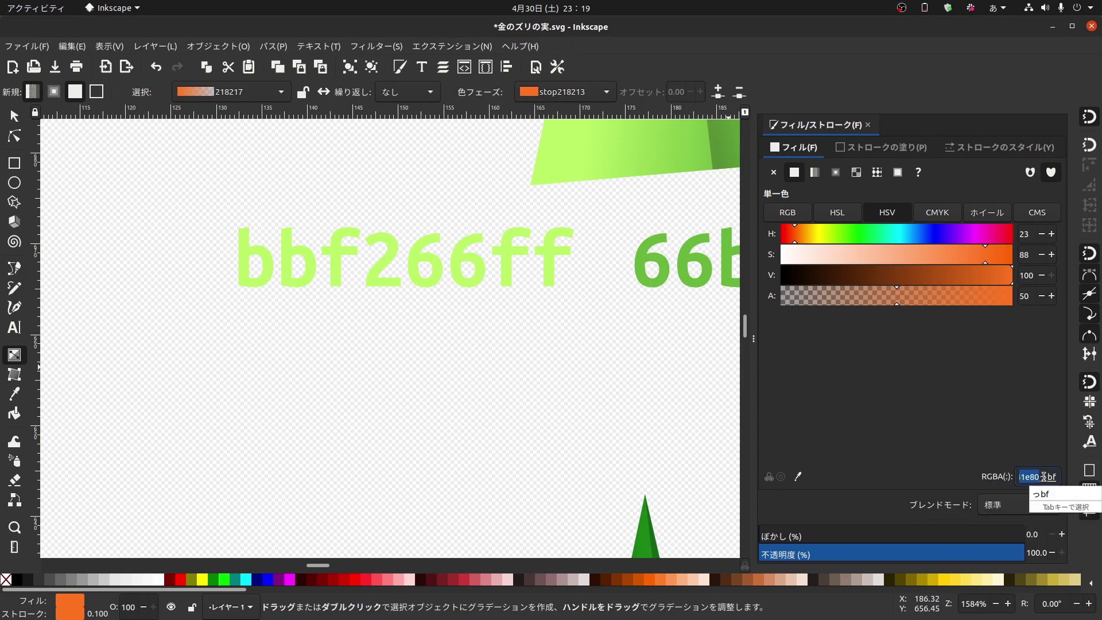
text(f2)
text(66ff)
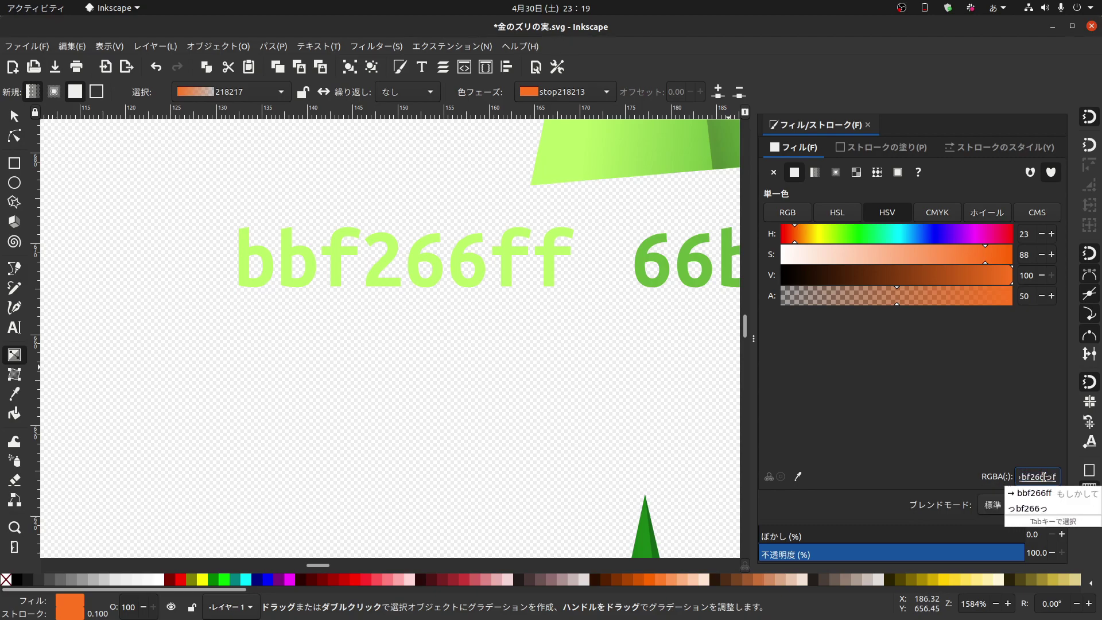
key(Tab)
key(Return)
ctrl+scroll(566, 238, down, 2)
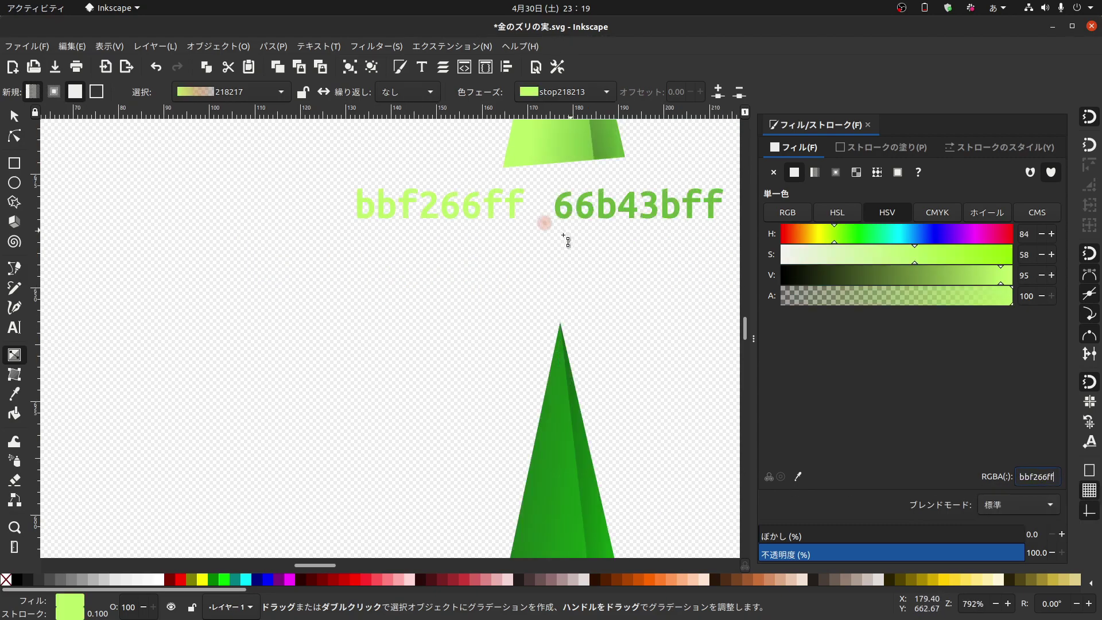
scroll(345, 480, up, 3)
shift+scroll(411, 334, right, 3)
scroll(536, 310, right, 3)
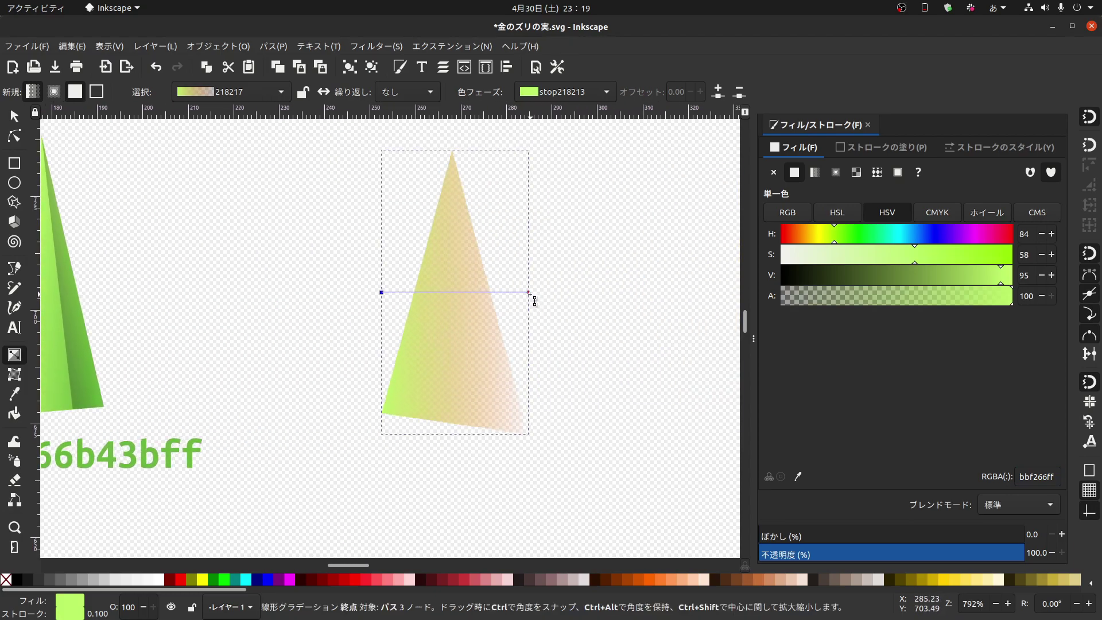
Set the triangle gradient's end stop to darker green 66b43bff.
click(531, 292)
scroll(354, 413, left, 3)
scroll(353, 414, left, 3)
ctrl+scroll(335, 459, up, 1)
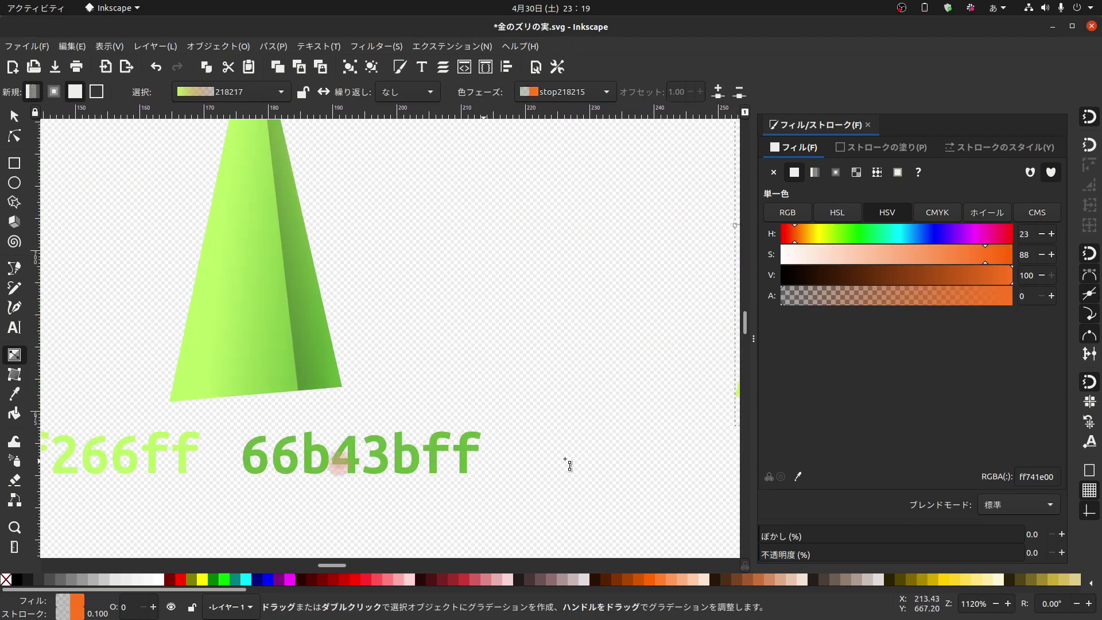
triple_click(1041, 477)
text(66)
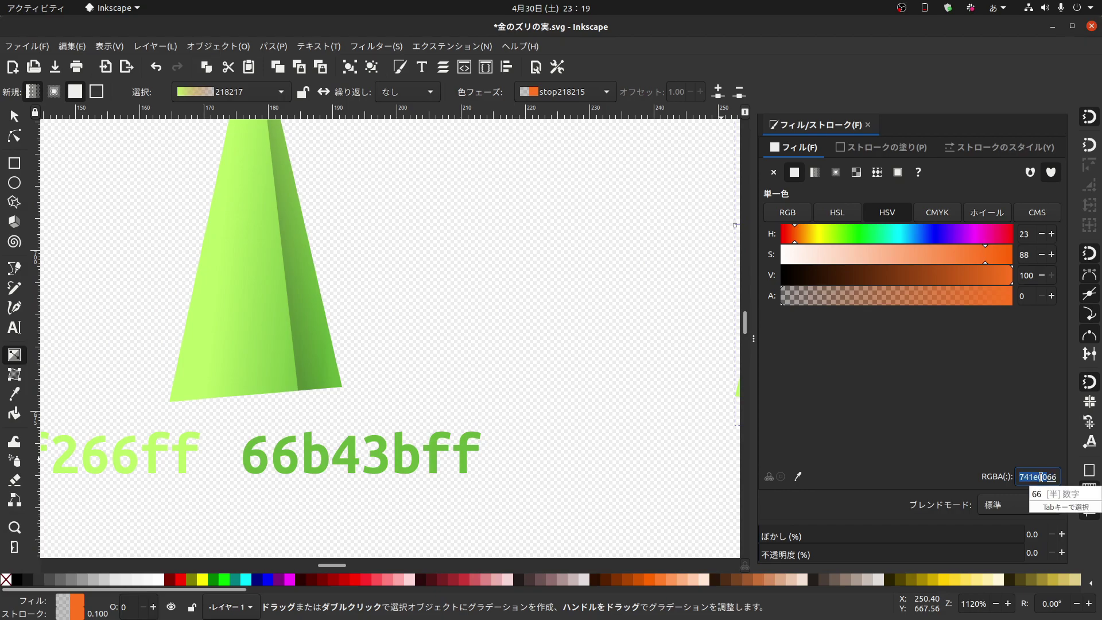
text(b43)
text(bff)
key(Return)
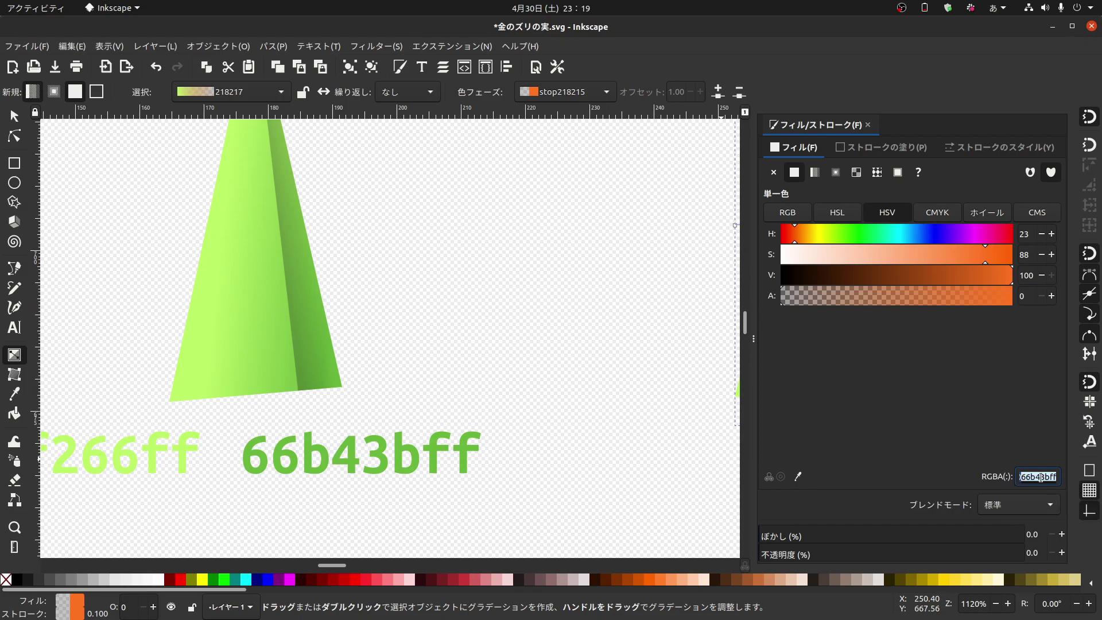
key(Return)
scroll(648, 310, down, 4)
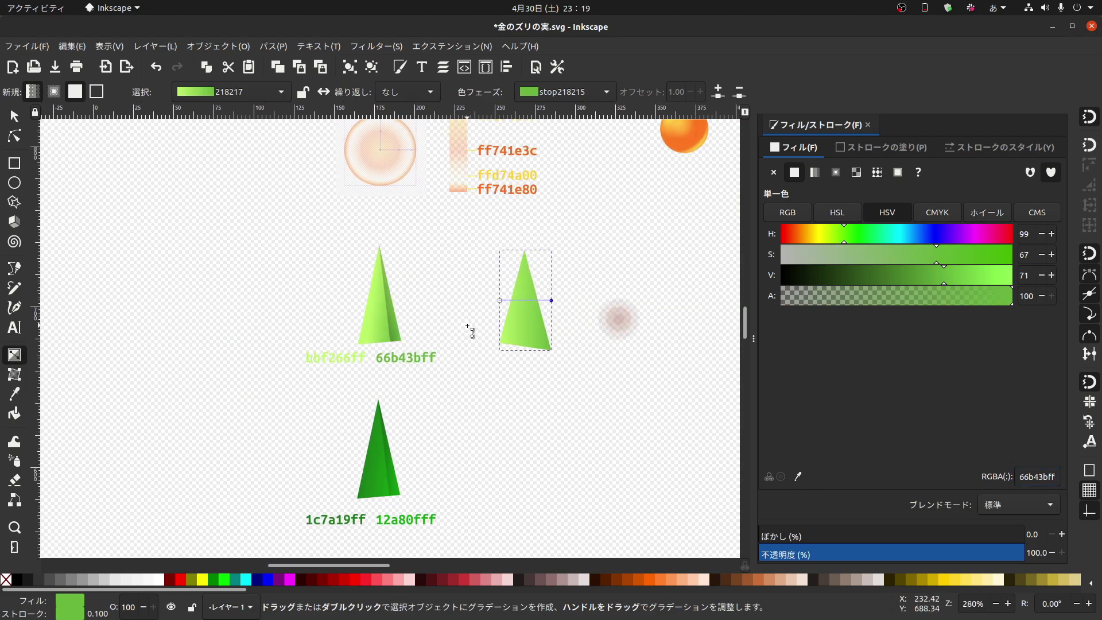
scroll(528, 316, up, 1)
scroll(562, 310, up, 2)
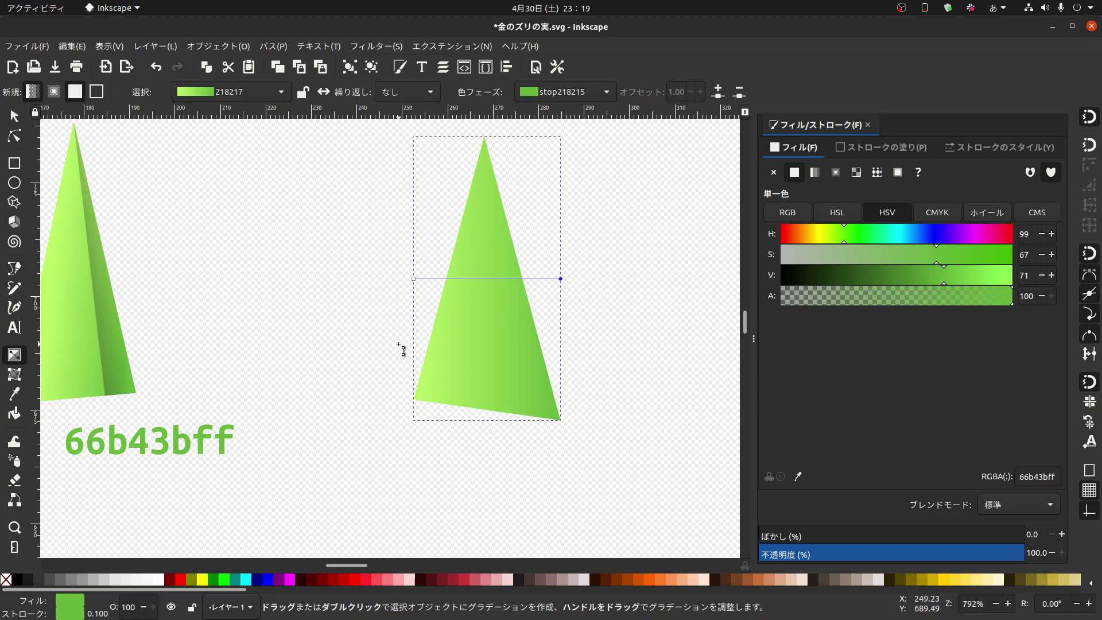
Tilt the triangle's gradient line slightly downward to the right.
drag(458, 318, 526, 336)
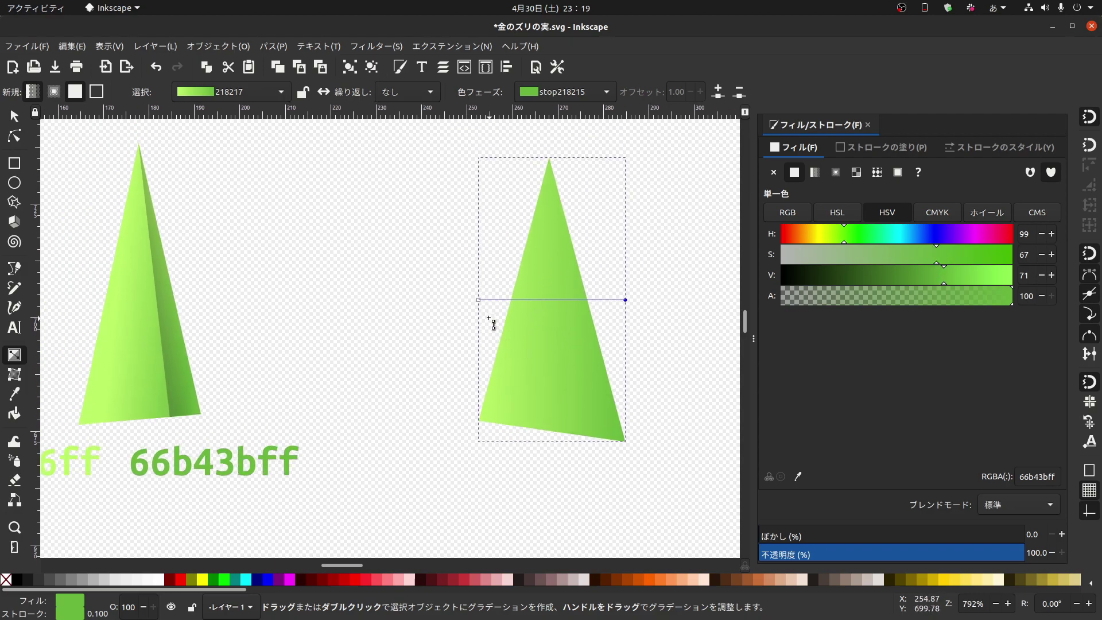
mouse_move(479, 299)
mouse_down()
mouse_move(517, 297)
mouse_move(498, 290)
mouse_up()
click(626, 300)
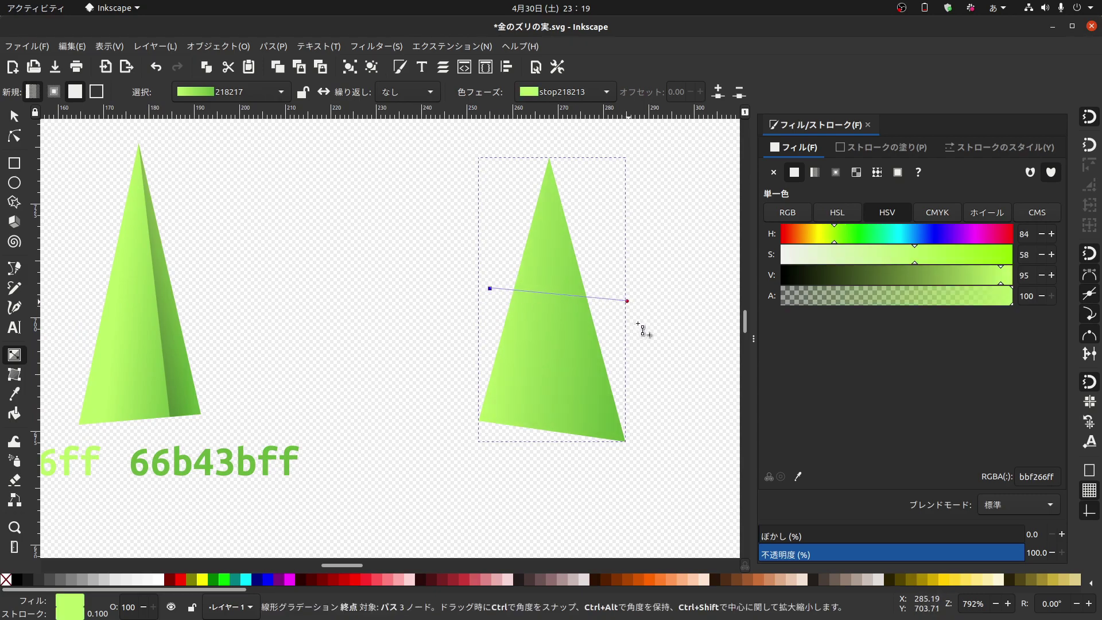
drag(627, 301, 627, 333)
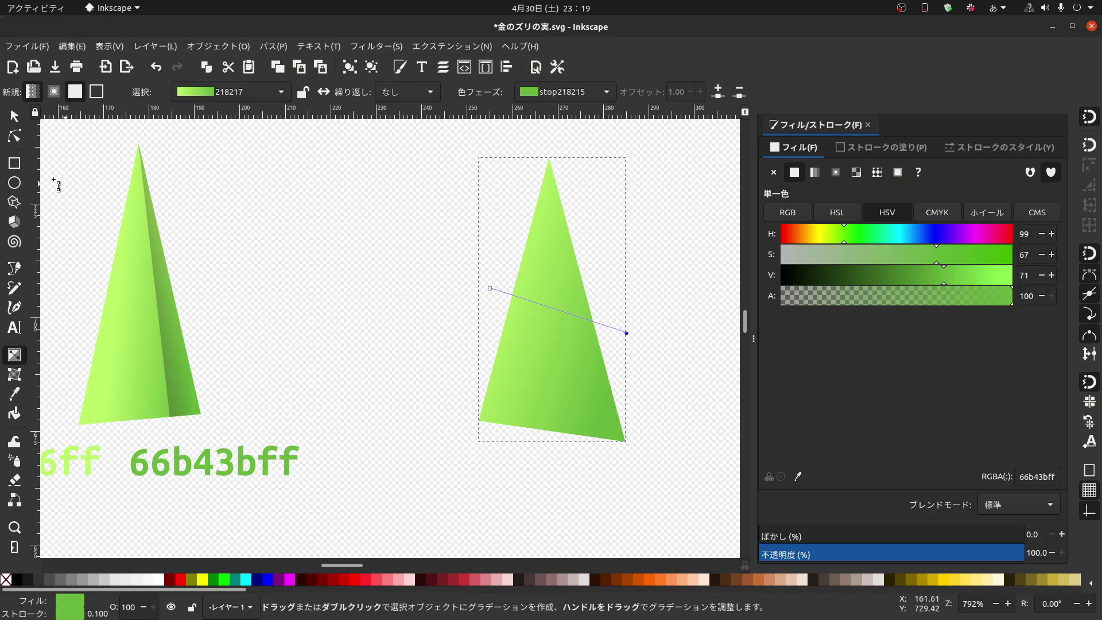
click(15, 116)
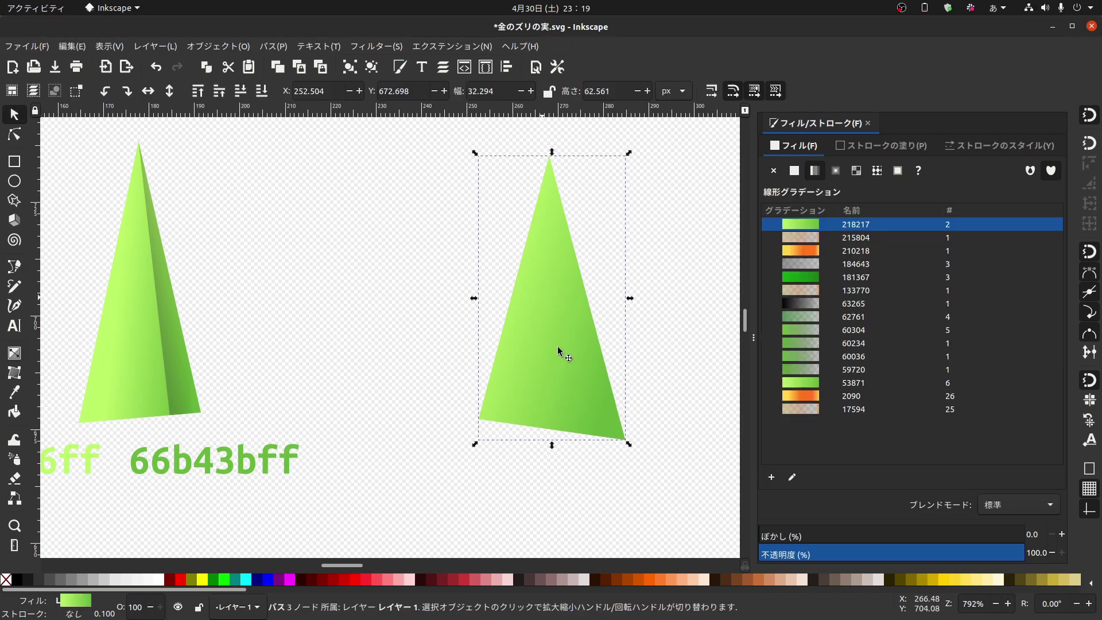
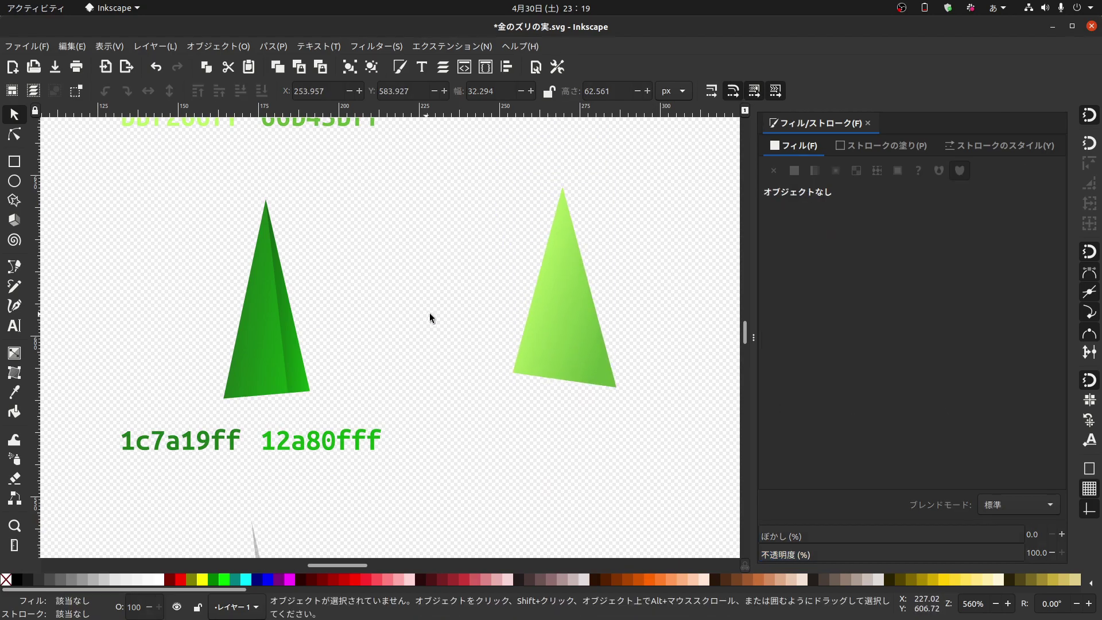
Select the light green leaf triangle and set its gradient start stop to 1c7a19ff.
scroll(454, 333, up, 5)
scroll(482, 361, up, 5)
ctrl+scroll(491, 364, up, 7)
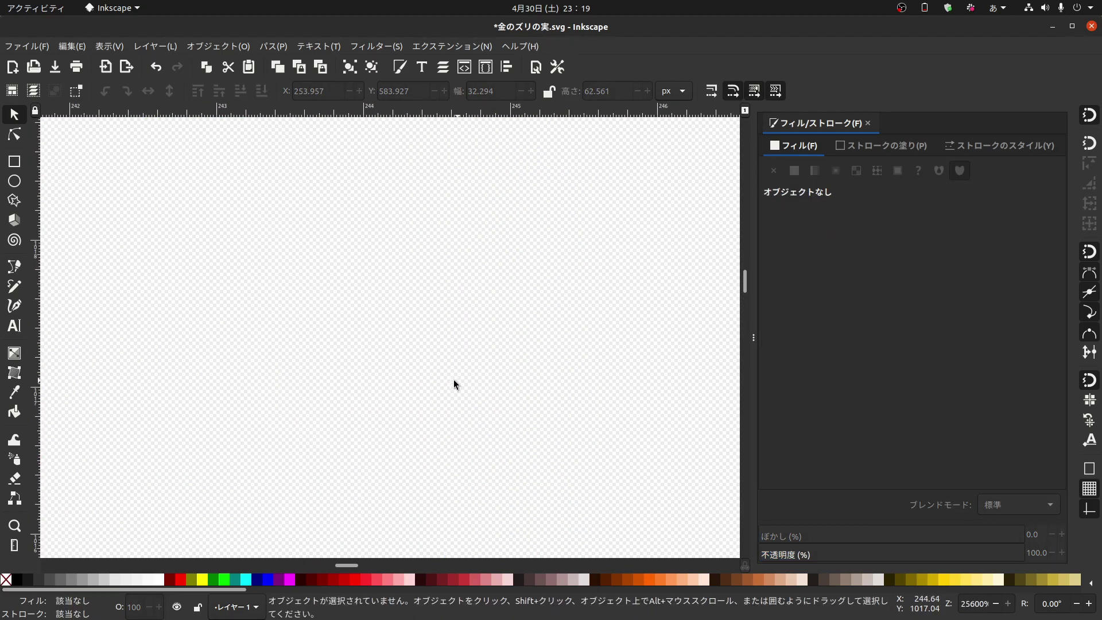
ctrl+scroll(448, 497, down, 10)
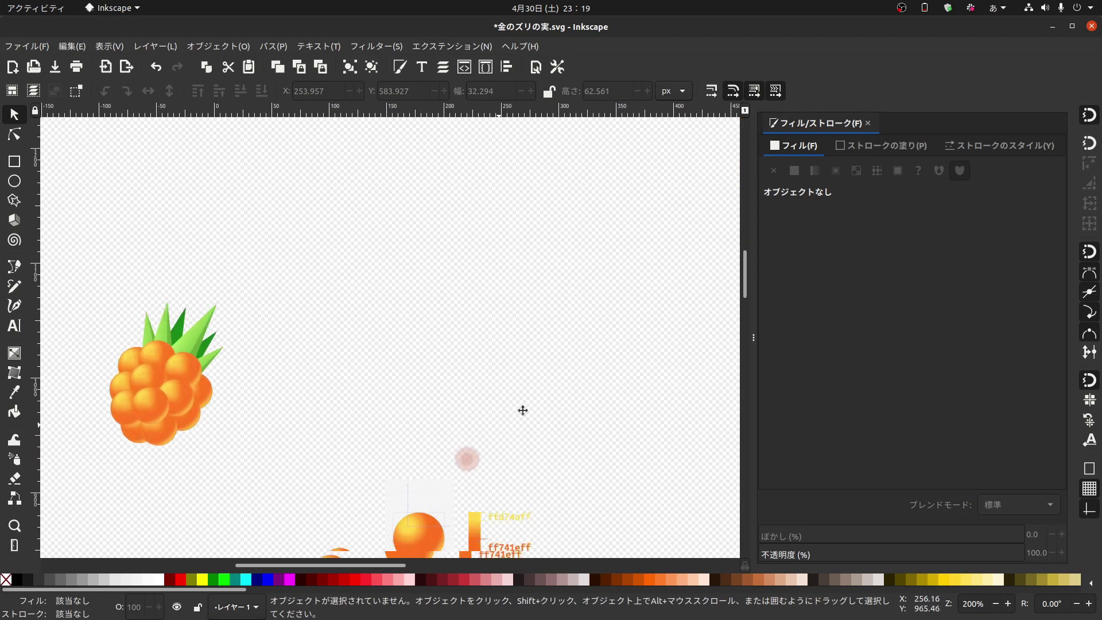
ctrl+scroll(336, 300, up, 2)
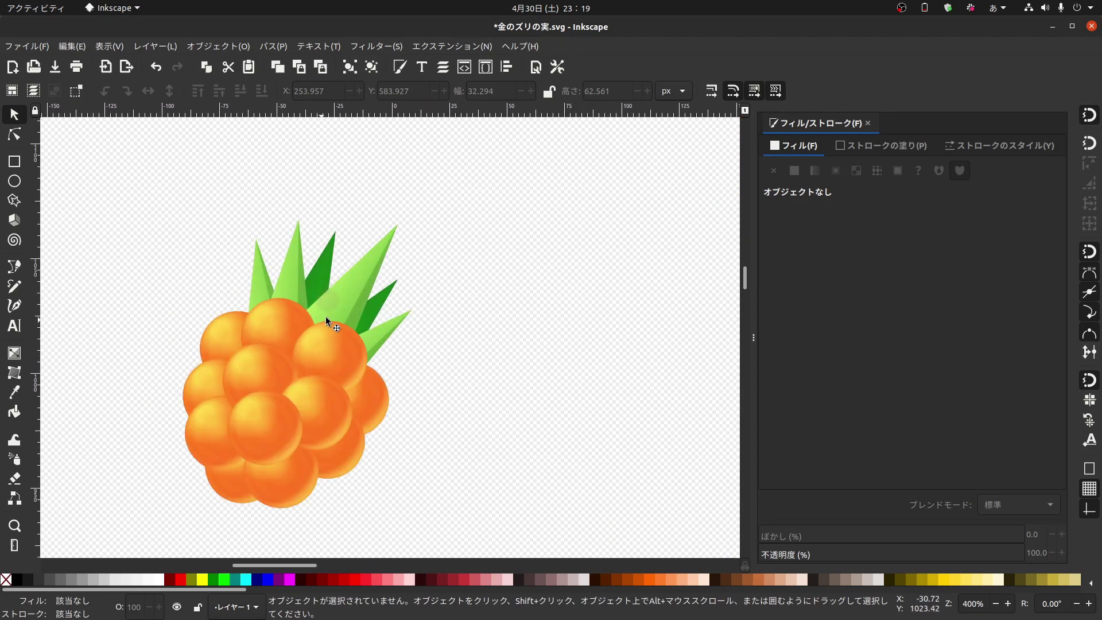
ctrl+scroll(504, 393, down, 2)
scroll(504, 394, down, 8)
scroll(517, 320, down, 4)
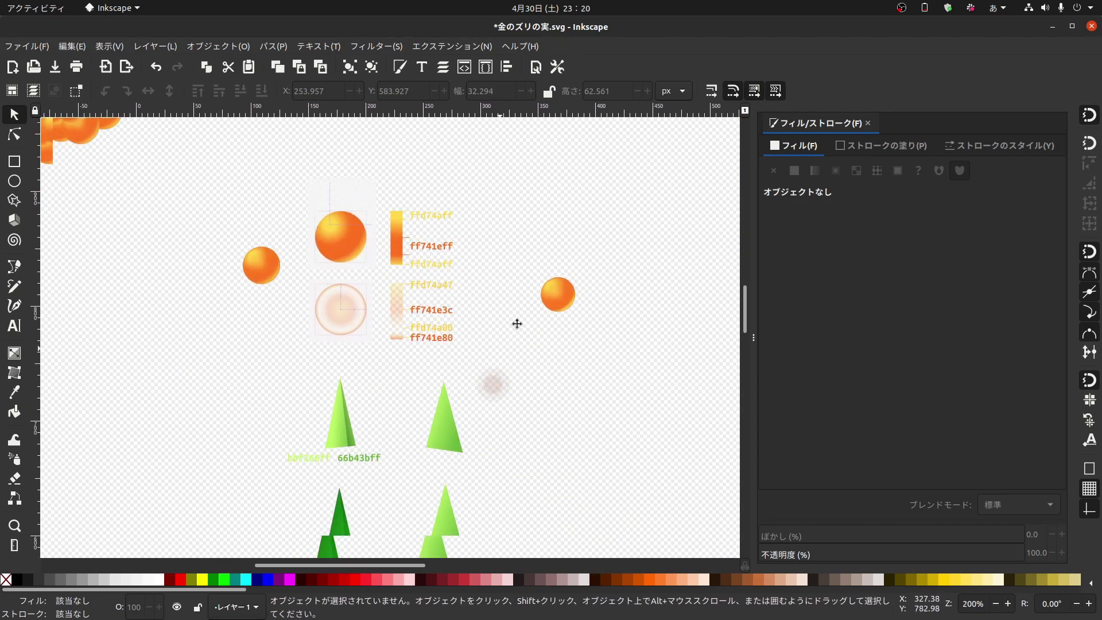
ctrl+scroll(461, 453, up, 3)
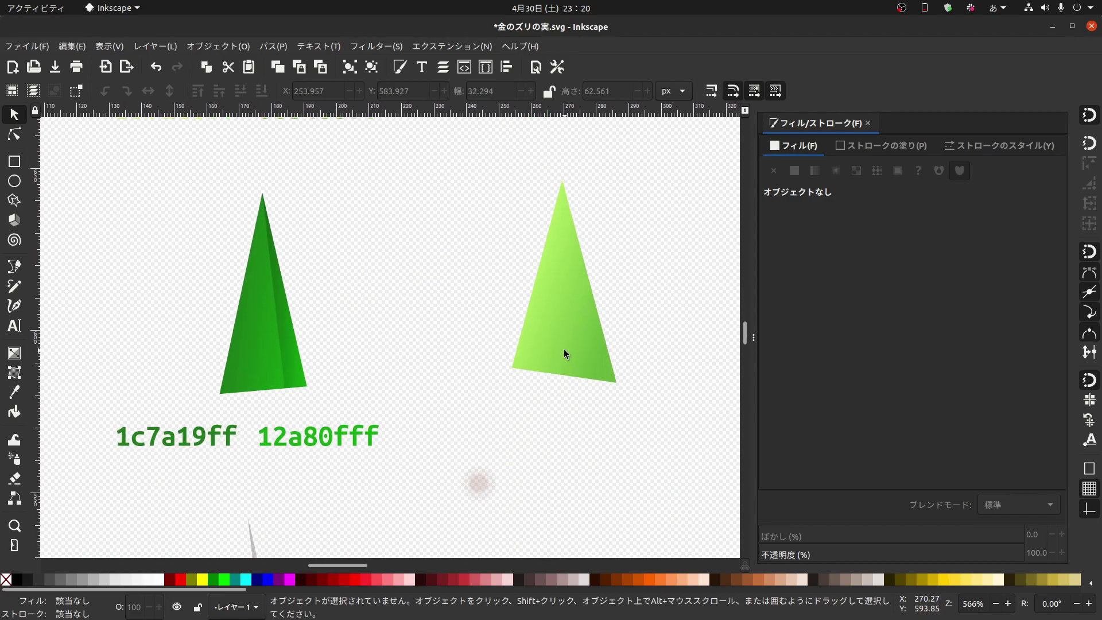
click(565, 354)
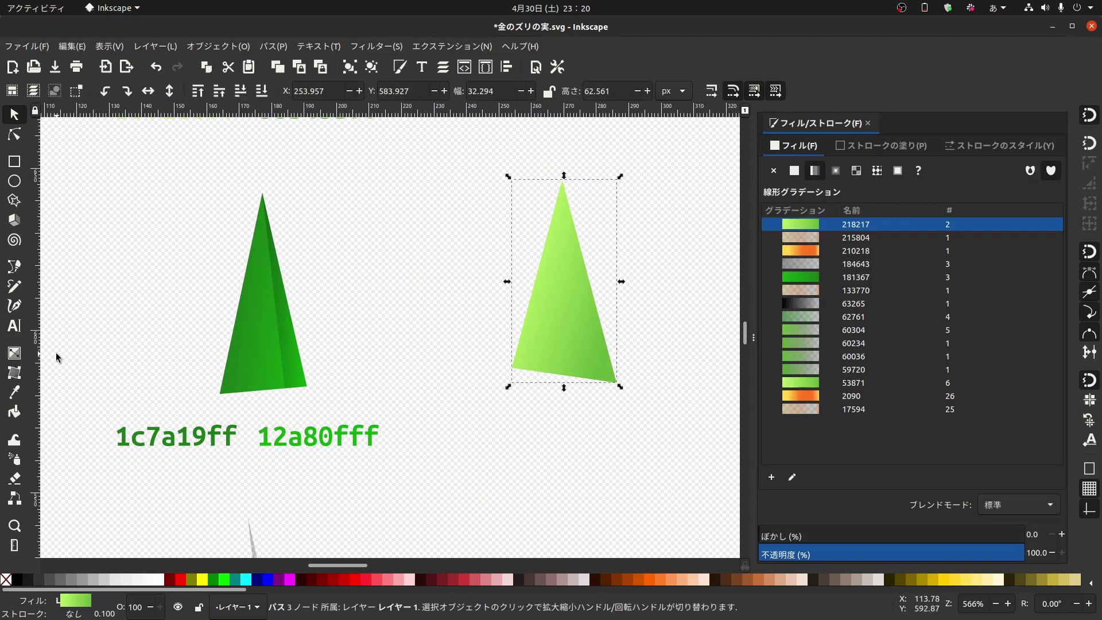
click(16, 355)
click(520, 276)
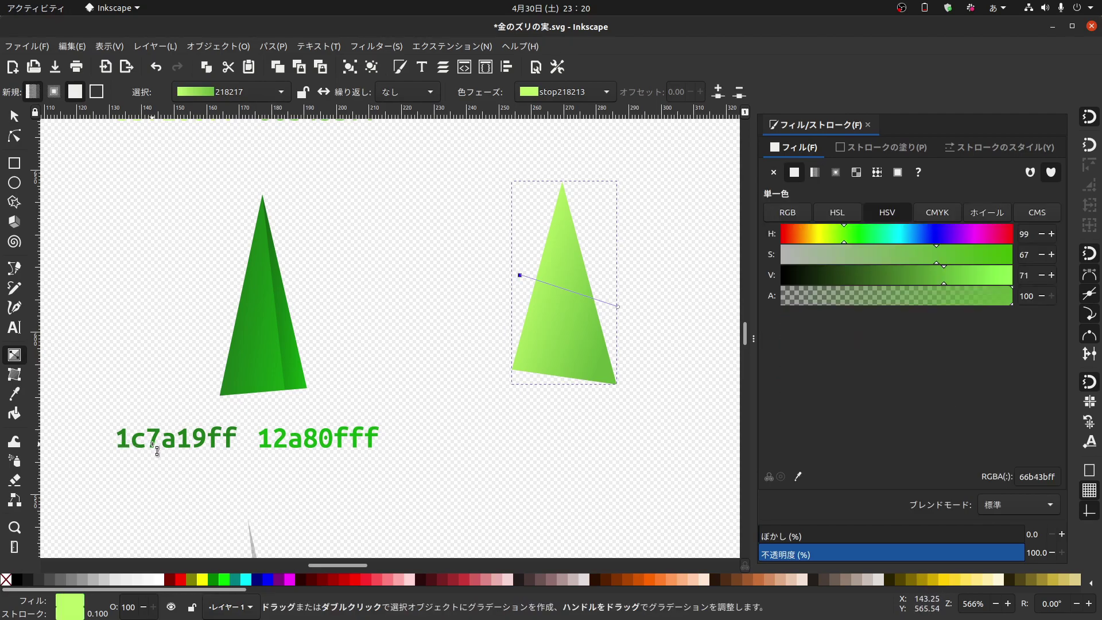
click(1042, 477)
text(1c7a)
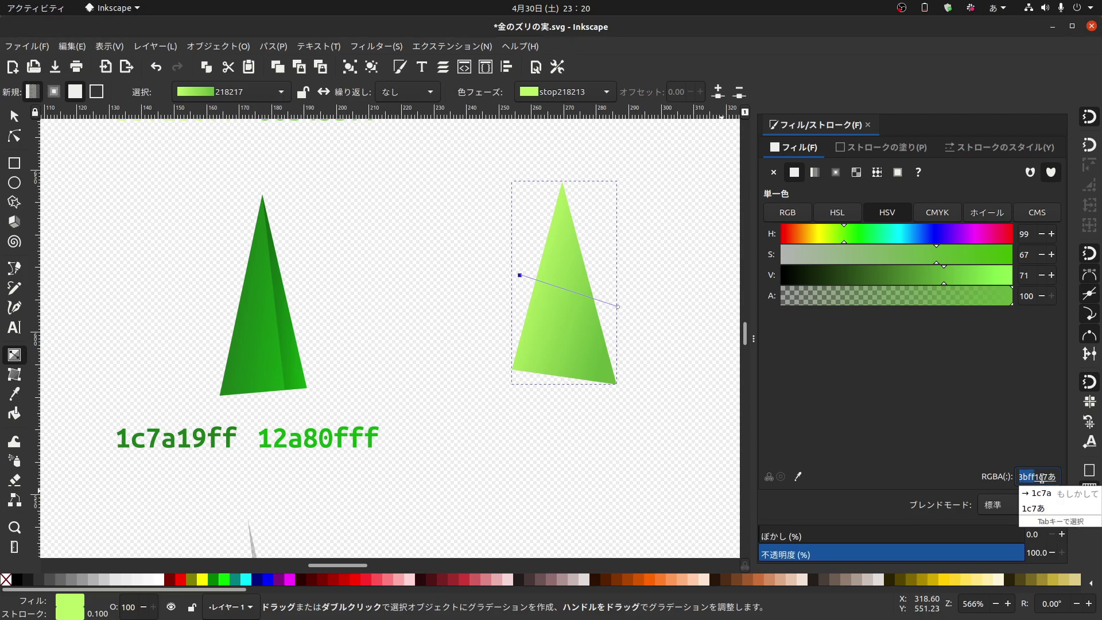
text(19ff)
key(Return)
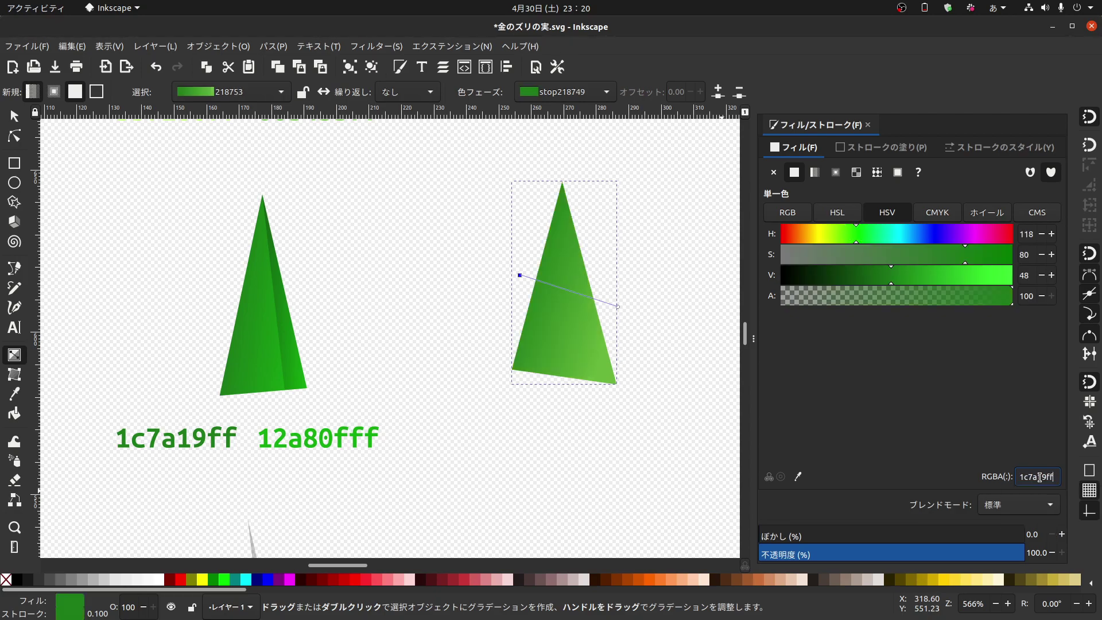
Set the leaf gradient's end stop colour to 12a80fff.
click(618, 307)
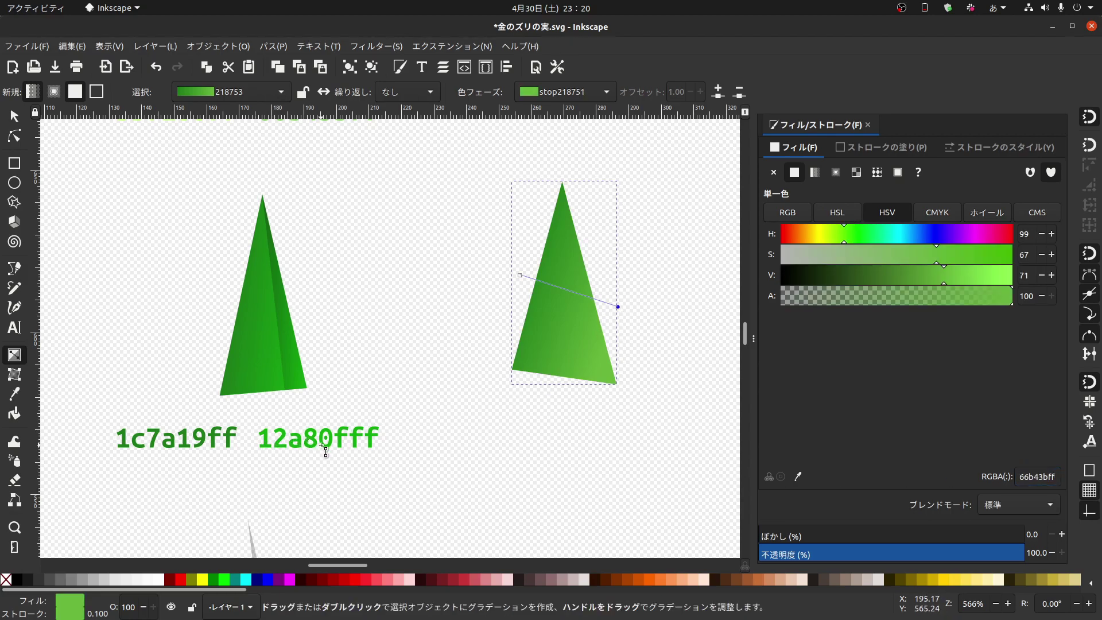
double_click(1043, 477)
text(12)
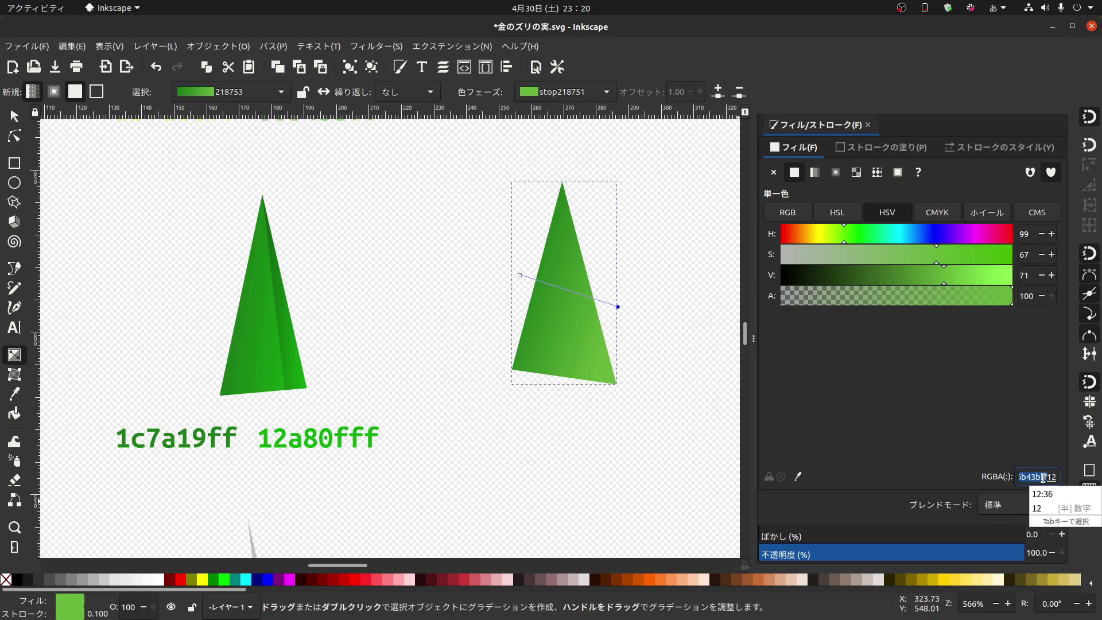
text(あ8)
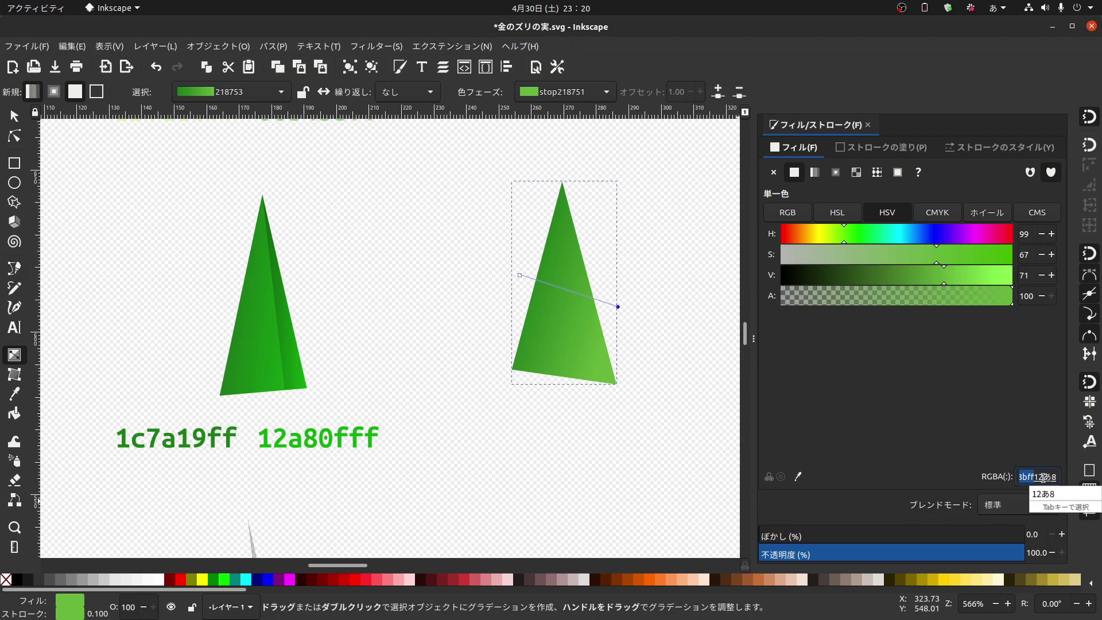
text(0fff)
key(F10)
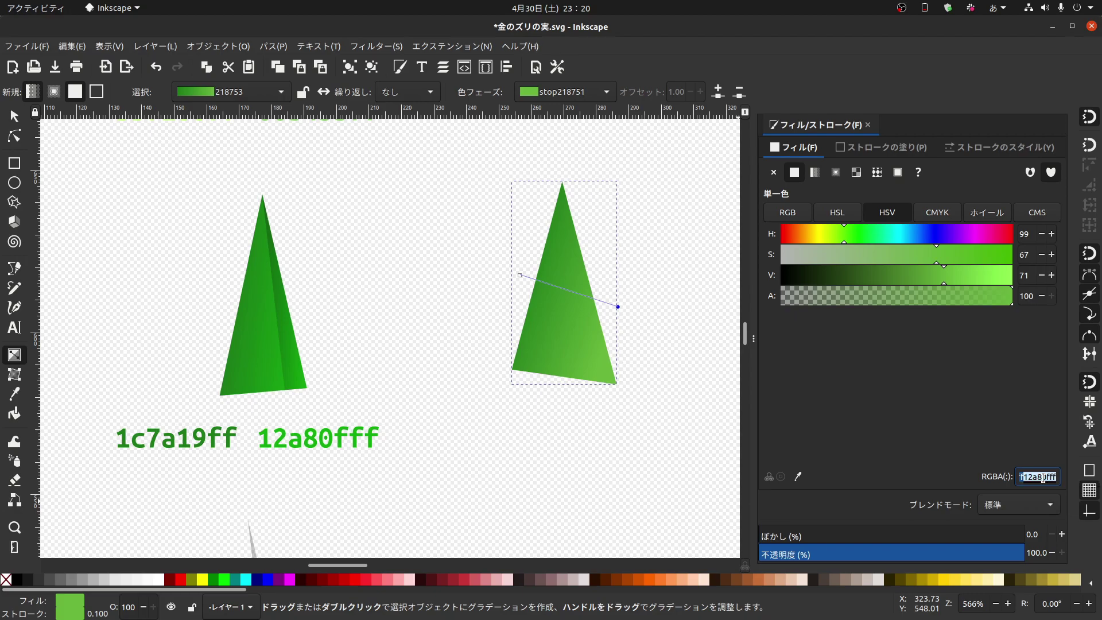
key(Return)
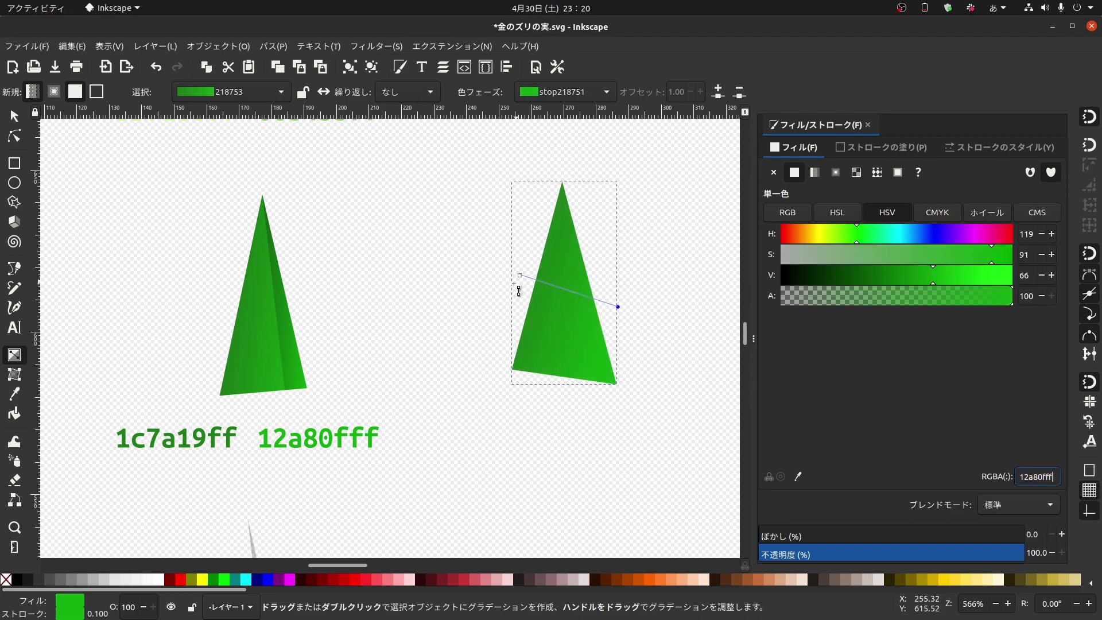
Reposition the gradient handles so the green gradient runs across the leaf.
ctrl+scroll(515, 284, up, 2)
drag(521, 261, 706, 369)
drag(520, 262, 529, 282)
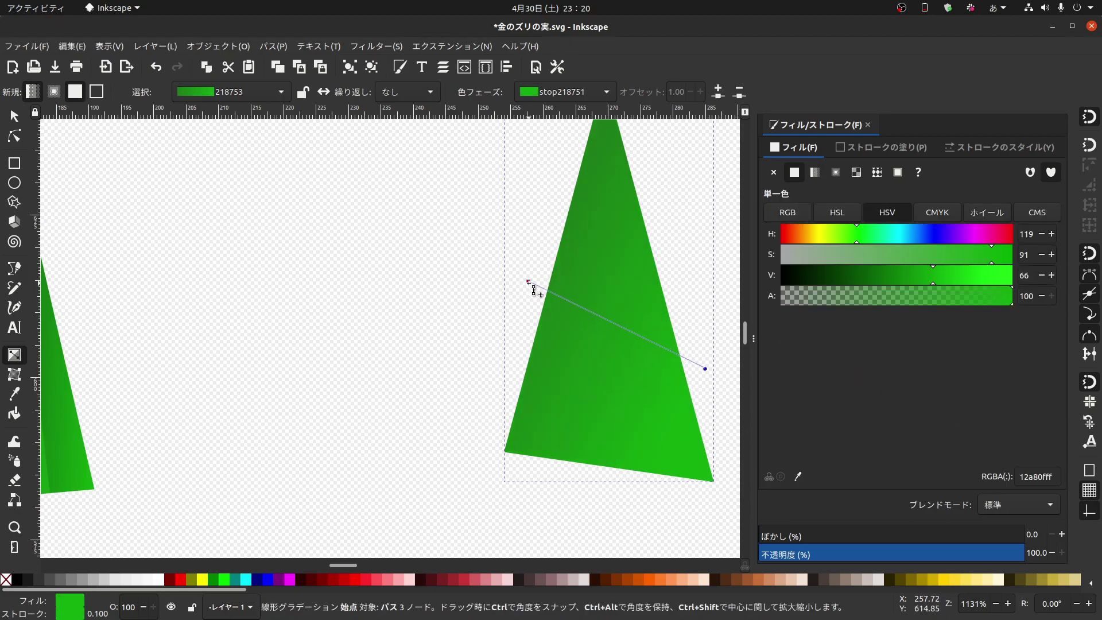
click(566, 392)
ctrl+scroll(562, 390, down, 2)
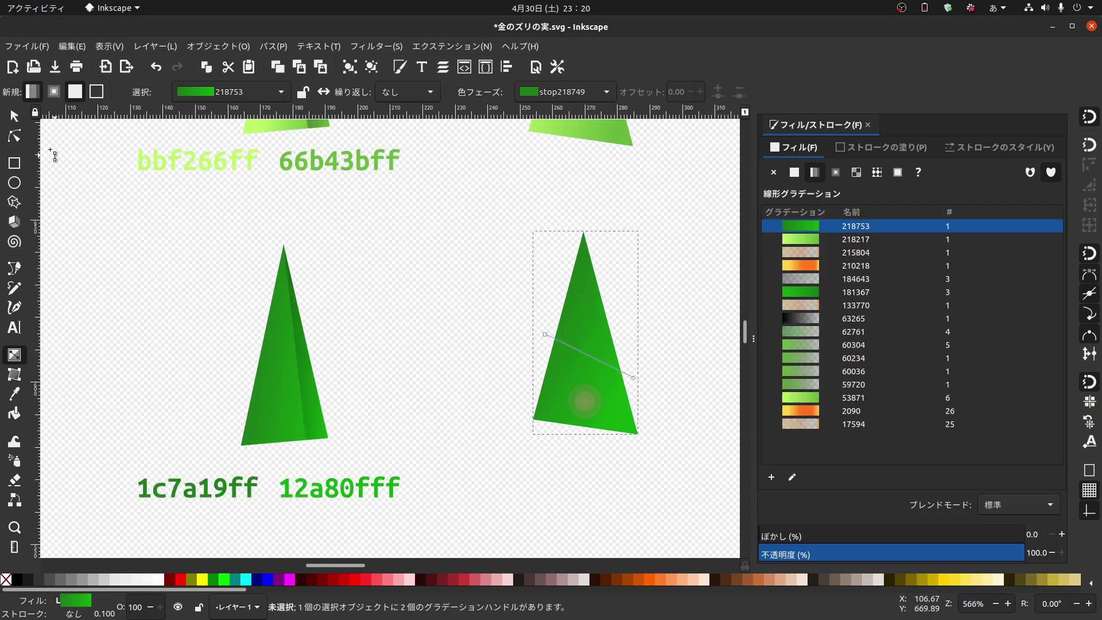
Return to the Selector, look over the leaf triangles, and pick the Bezier pen tool.
key(s)
scroll(319, 334, up, 5)
scroll(300, 165, up, 3)
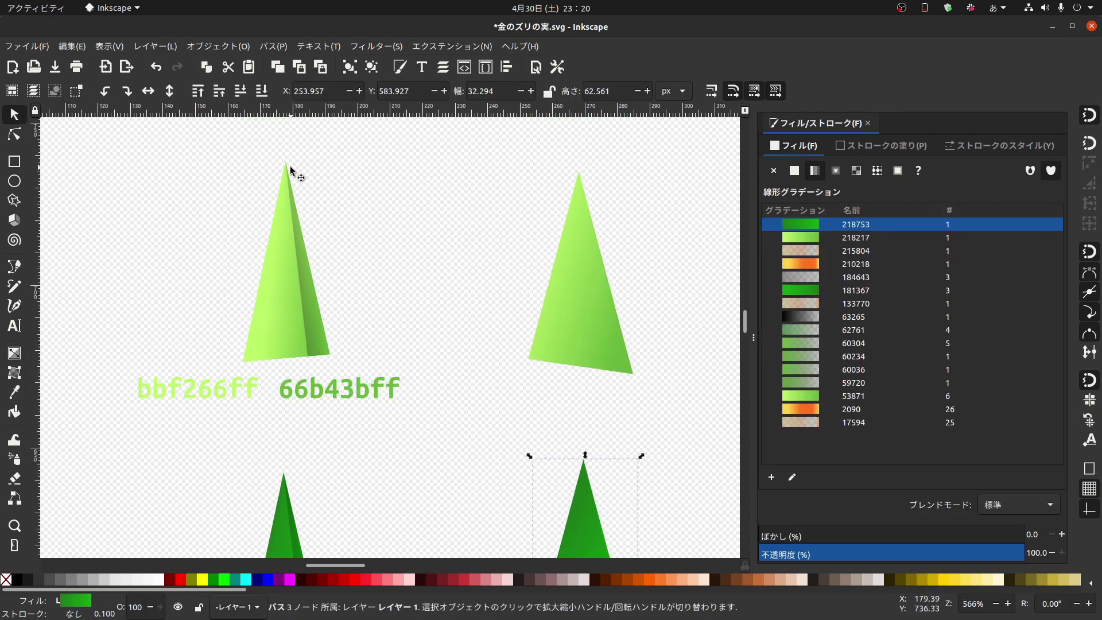
scroll(319, 335, down, 5)
scroll(310, 324, down, 5)
scroll(304, 344, down, 5)
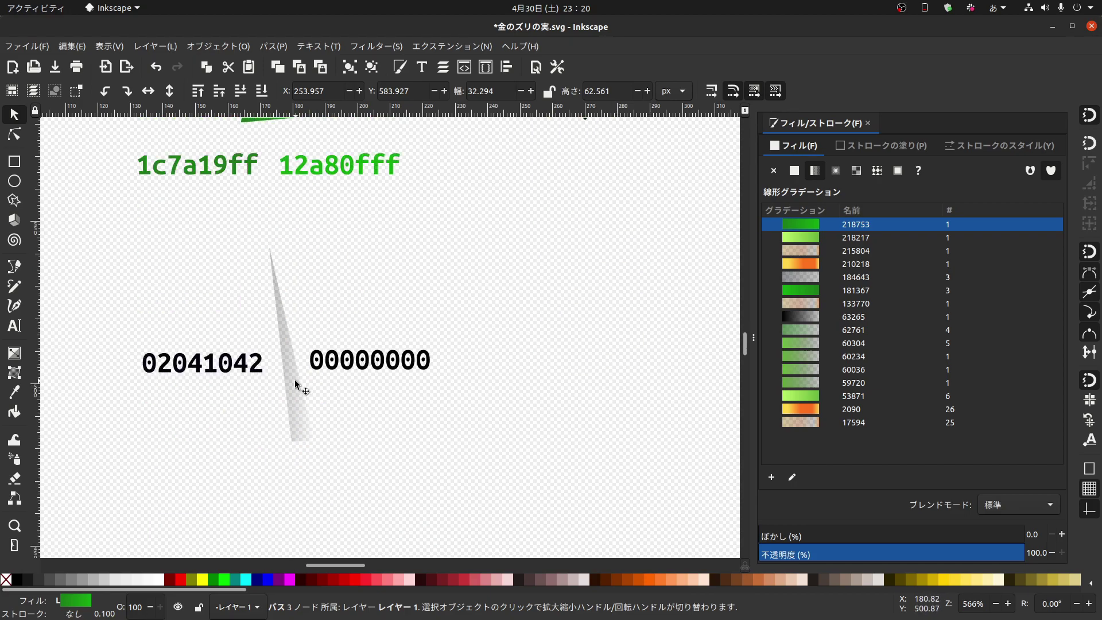
scroll(287, 349, up, 5)
scroll(381, 374, up, 2)
scroll(497, 369, up, 3)
scroll(497, 369, right, 3)
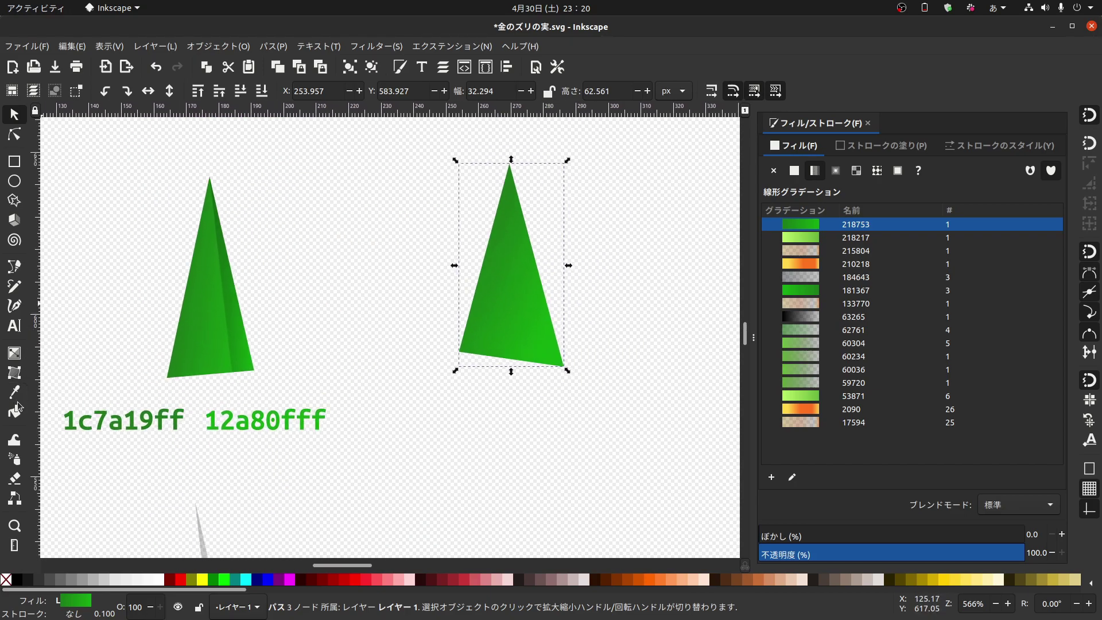
click(14, 266)
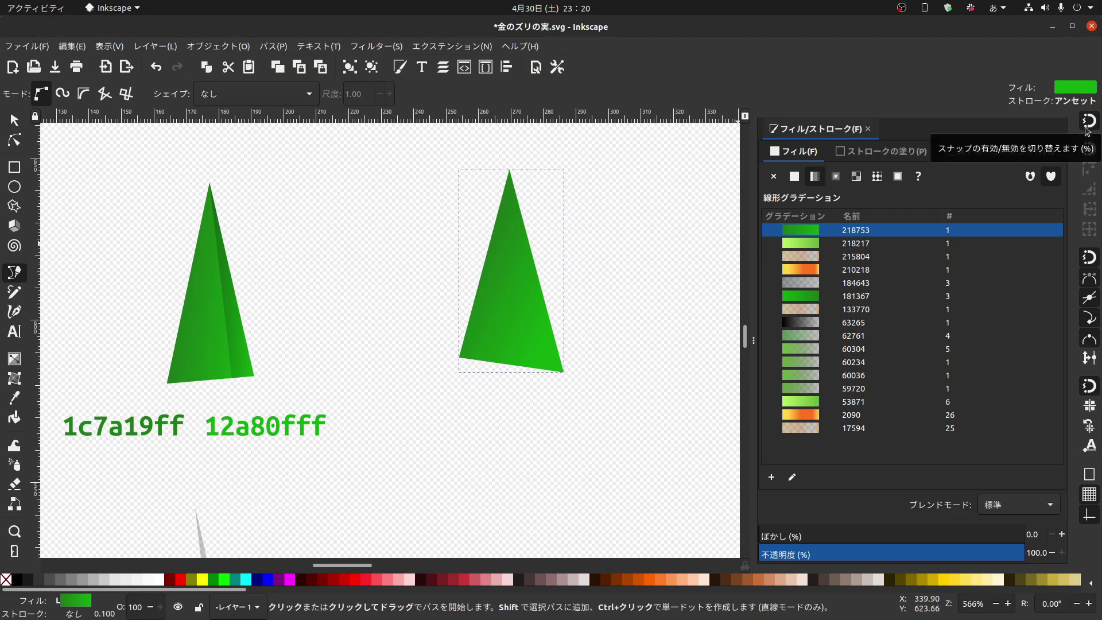
Trace a thin sliver triangle from the leaf tip to its bottom edge and move it beneath the leaves.
click(509, 170)
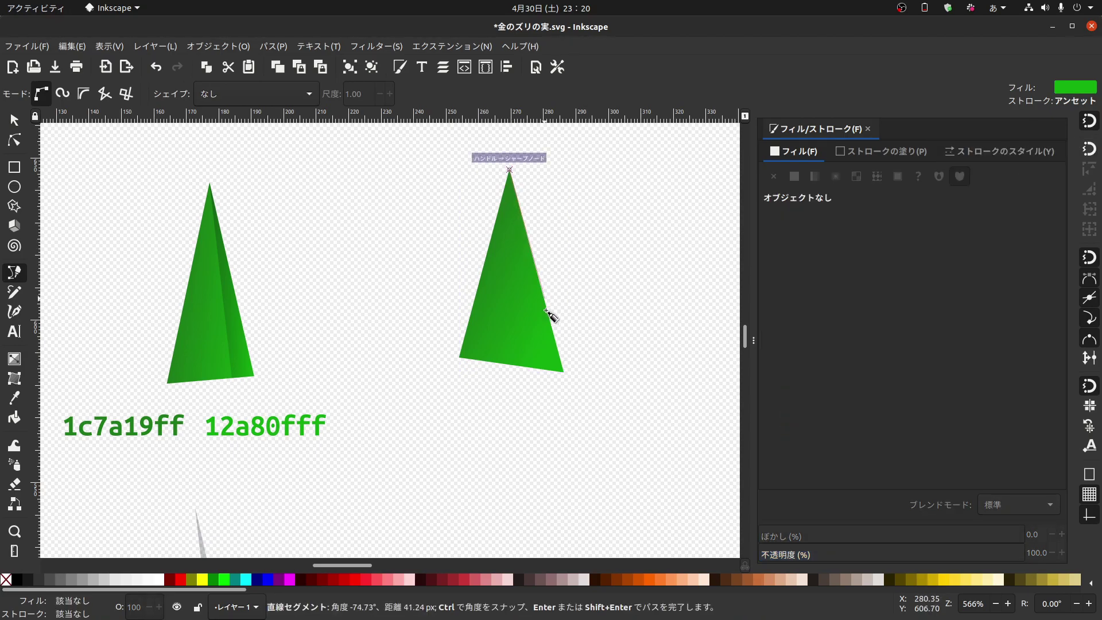
click(532, 368)
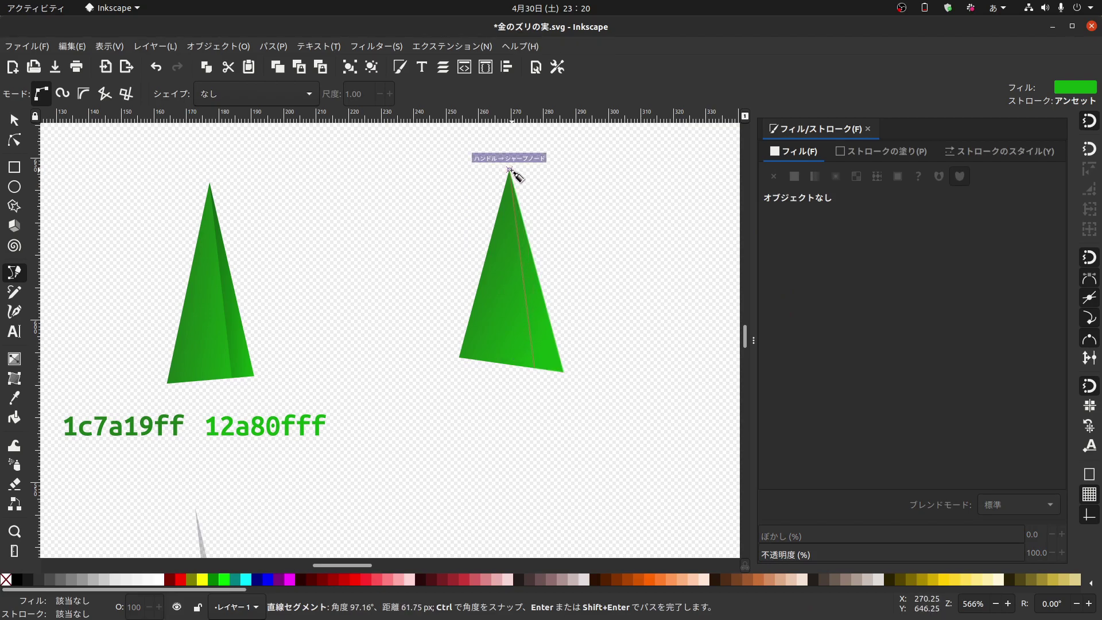
click(509, 171)
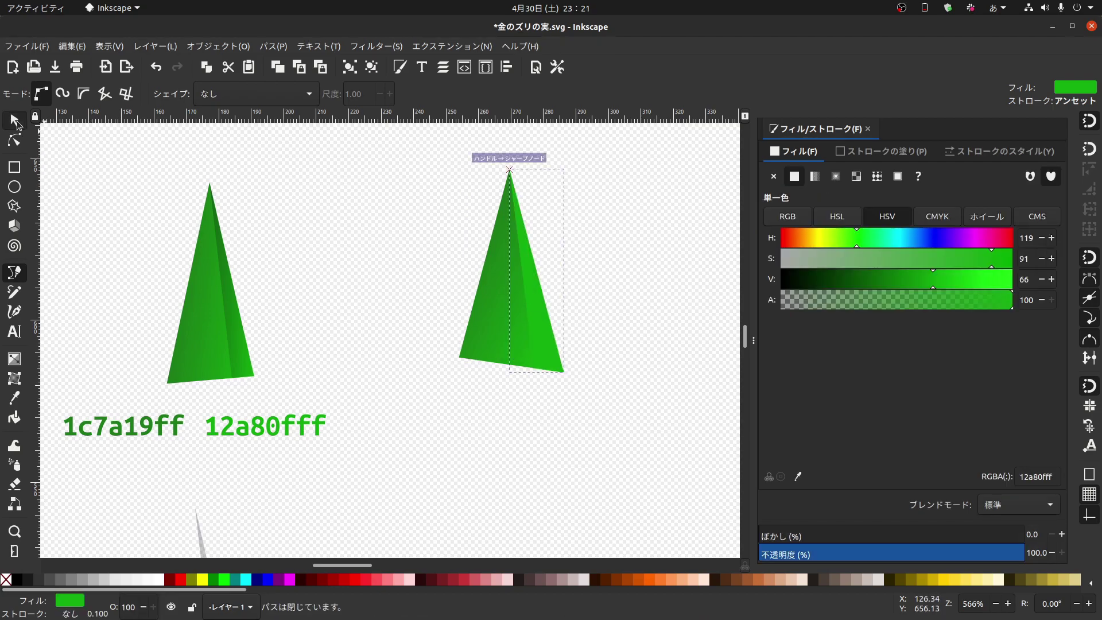
click(15, 119)
scroll(508, 274, down, 6)
scroll(577, 237, up, 4)
drag(545, 237, 504, 517)
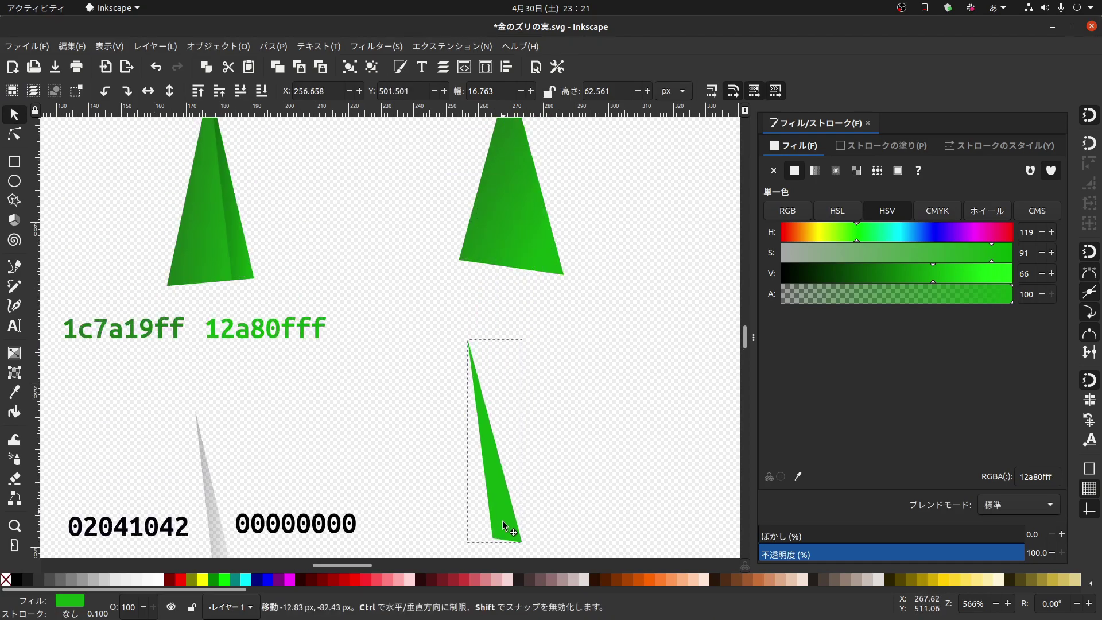
scroll(547, 375, down, 6)
drag(503, 384, 528, 407)
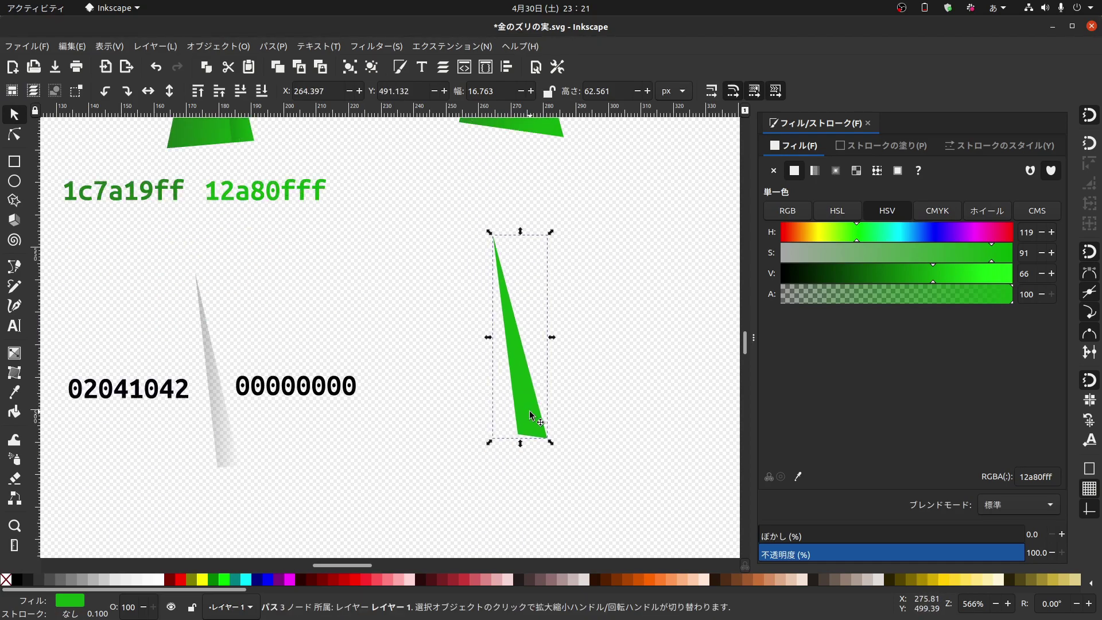
Give the sliver a gradient whose start stop is dark translucent 02041042.
click(14, 355)
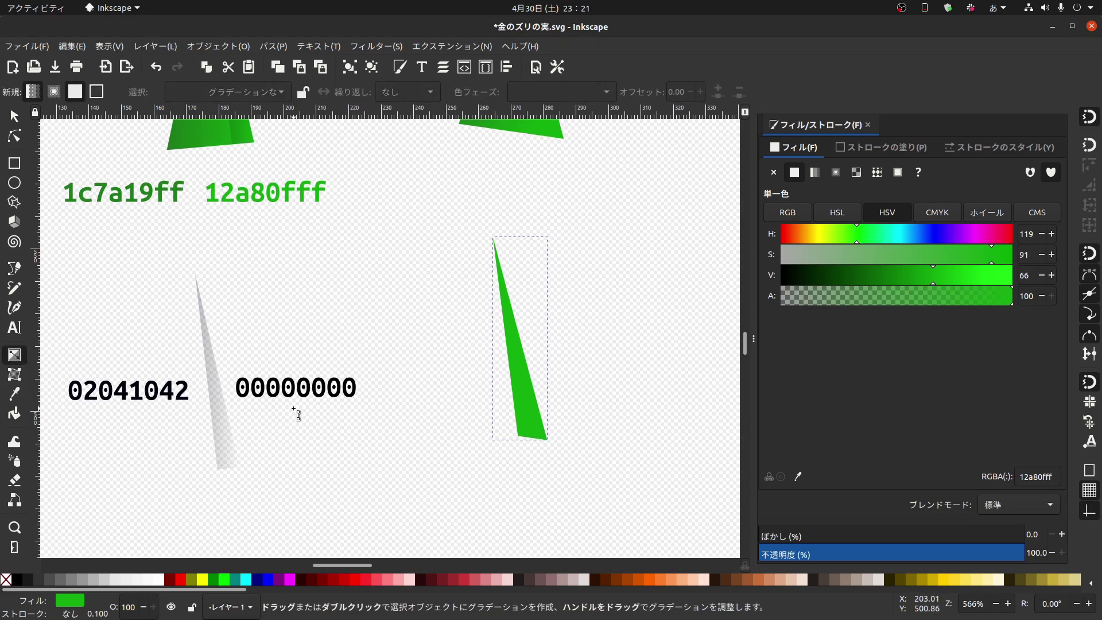
drag(510, 378, 542, 370)
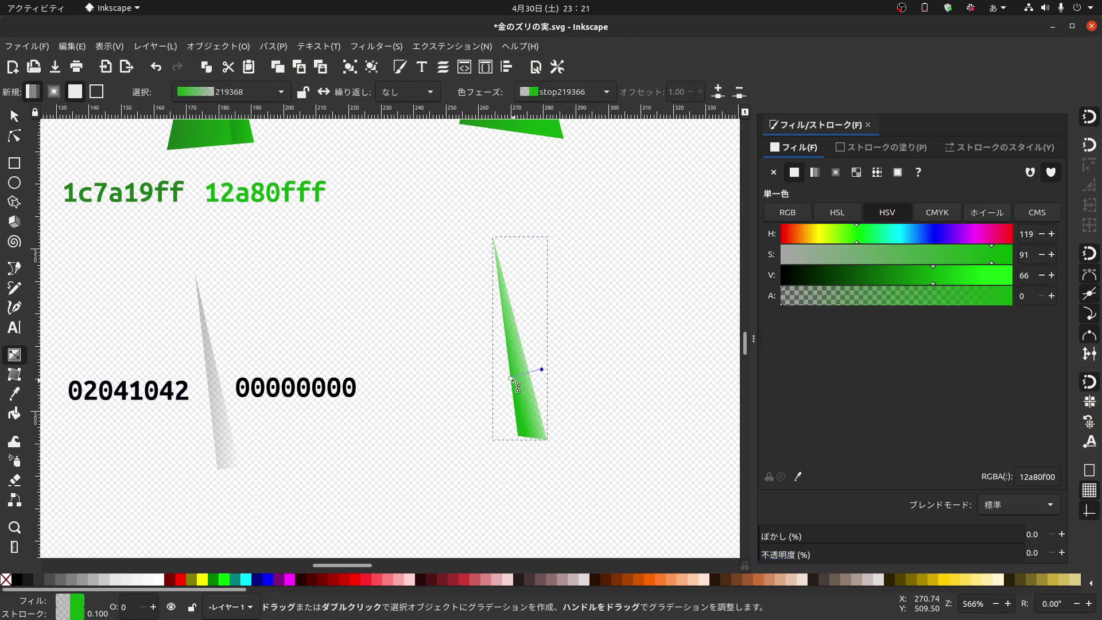
click(510, 378)
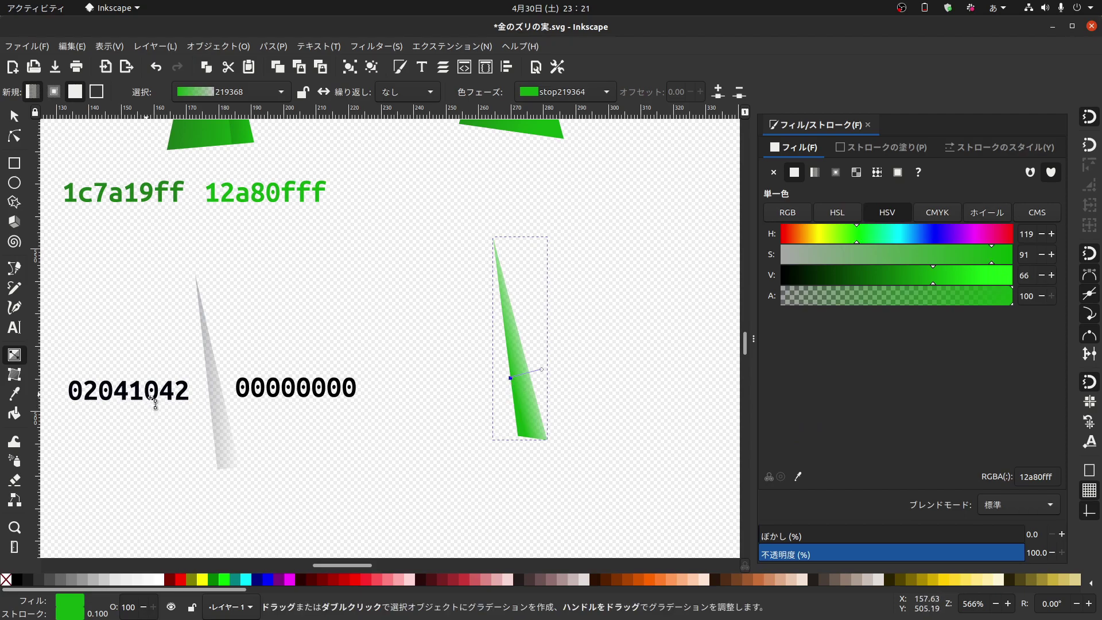
double_click(1038, 477)
text(02041)
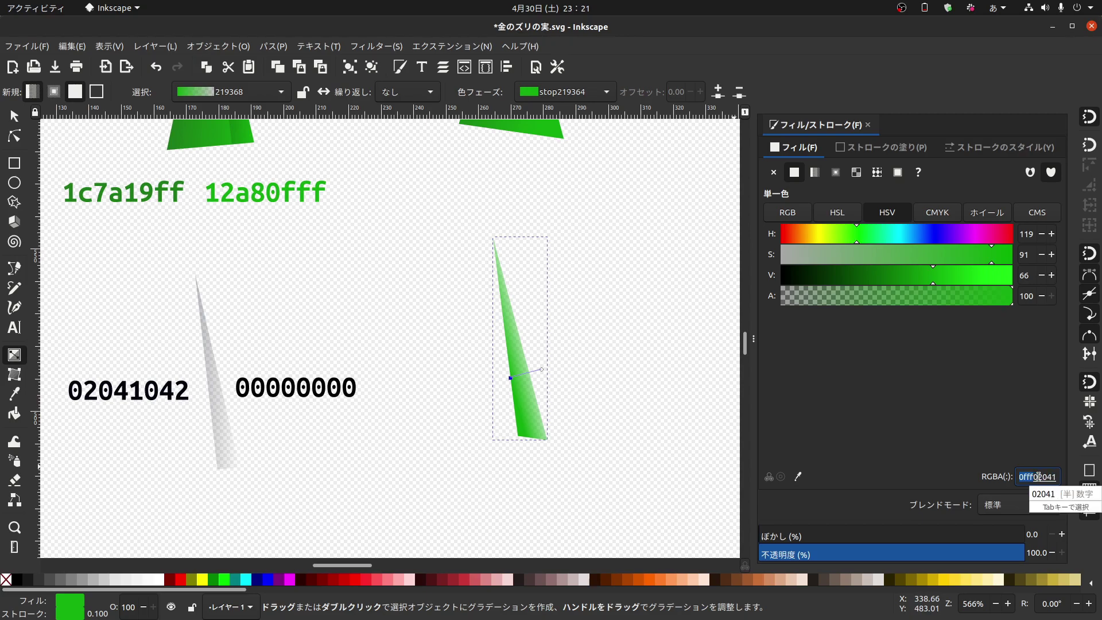
text(042)
key(Return)
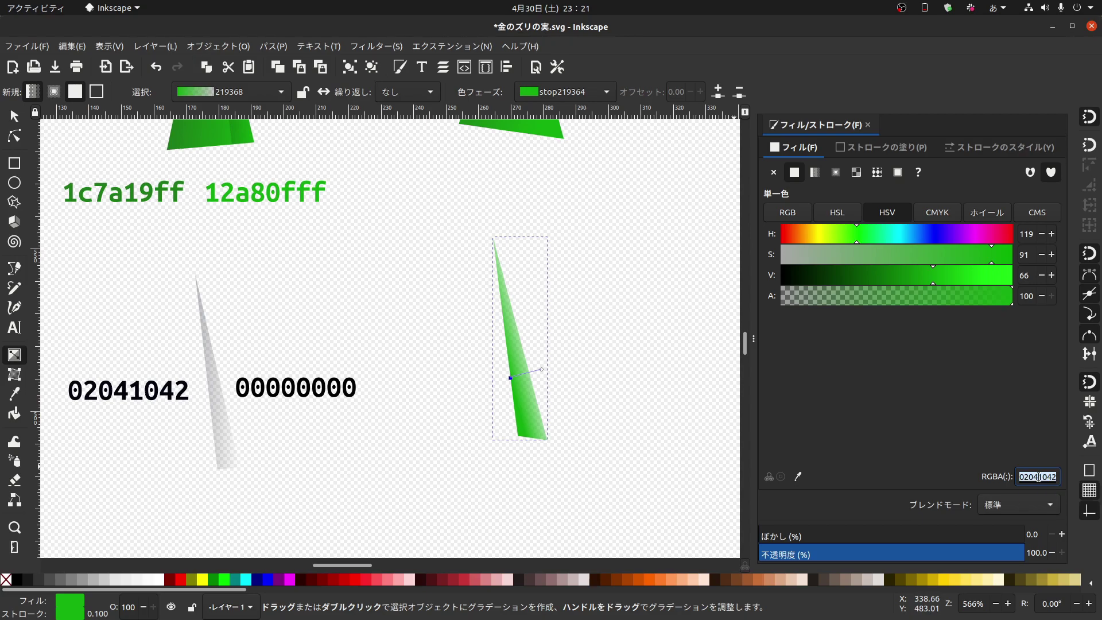
key(Return)
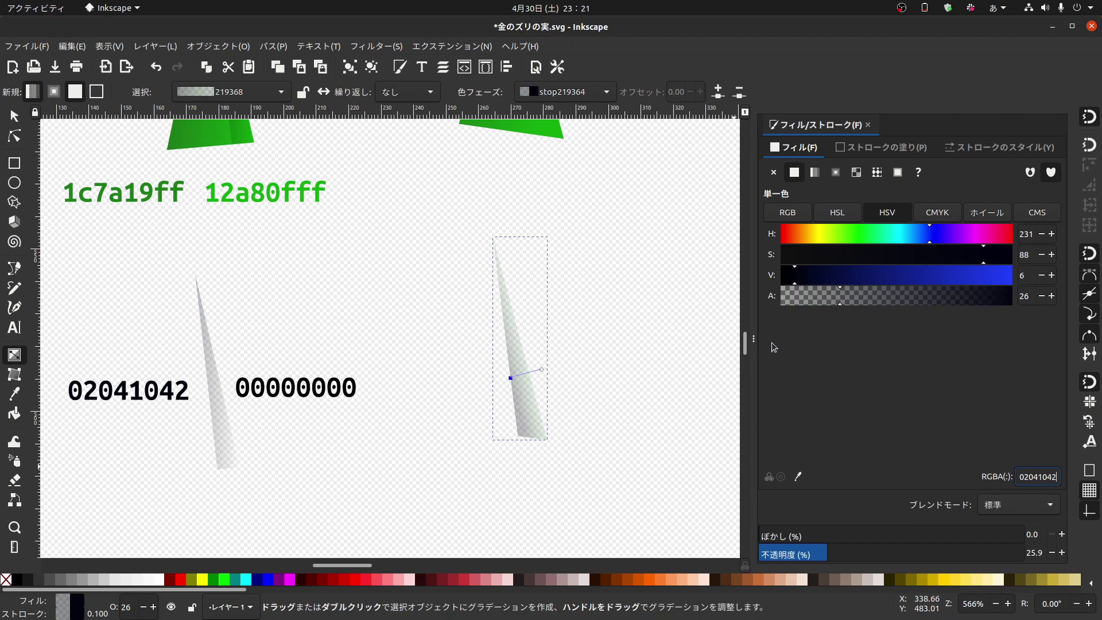
Make the gradient's end stop fully transparent 00000000 and shorten the gradient.
click(542, 370)
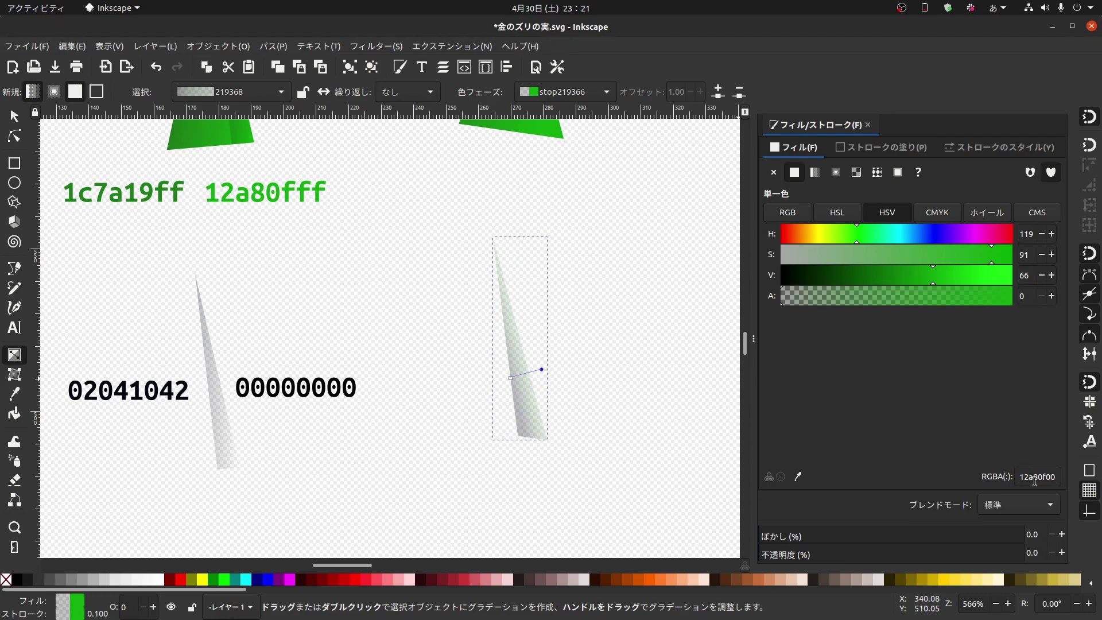
drag(920, 276, 612, 278)
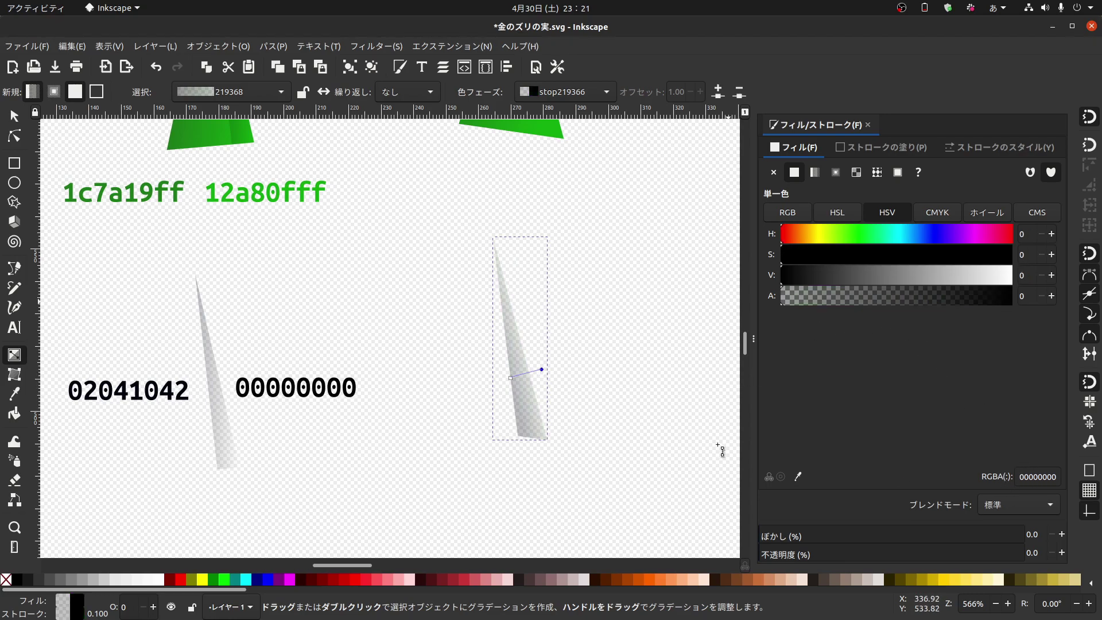
scroll(520, 408, up, 2)
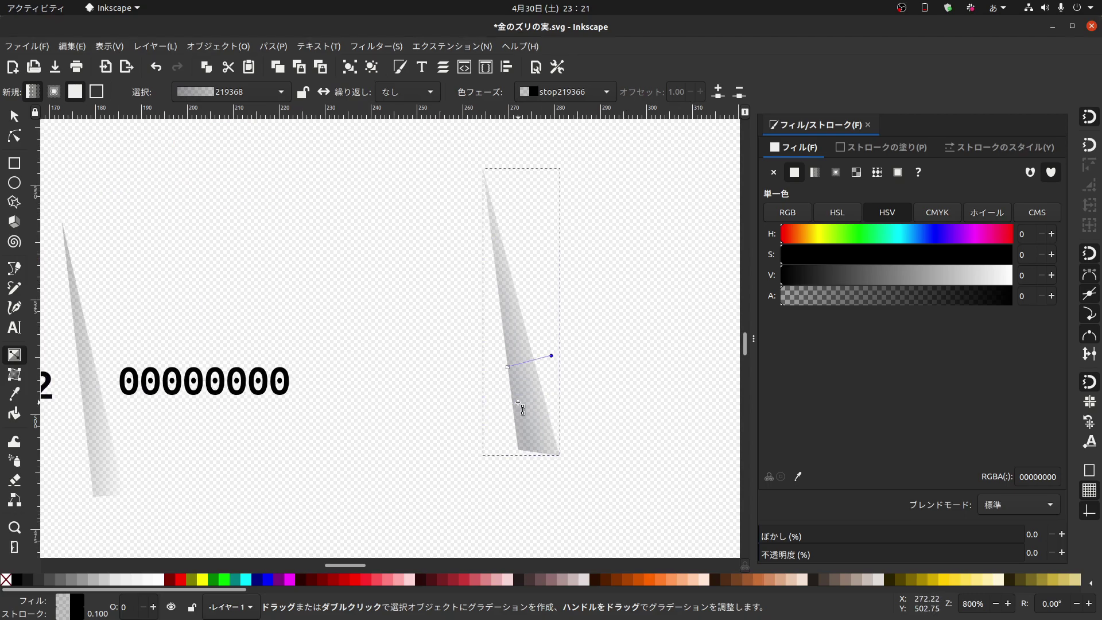
mouse_move(565, 337)
mouse_down()
mouse_move(539, 346)
mouse_move(561, 341)
mouse_up()
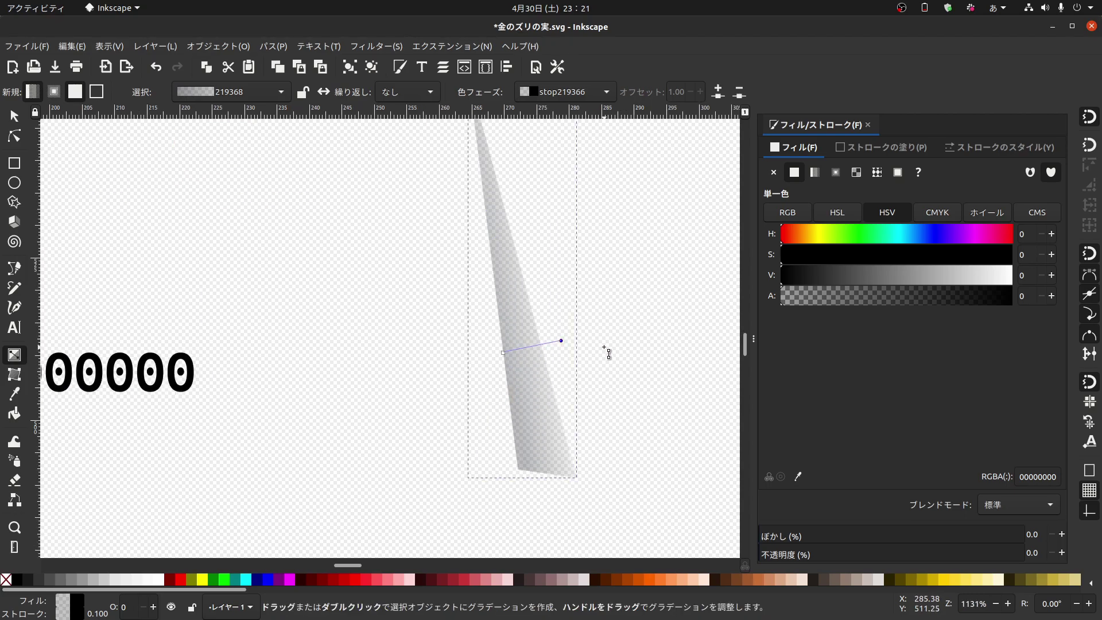
key(s)
scroll(591, 380, down, 2)
scroll(591, 380, down, 2)
scroll(592, 380, up, 3)
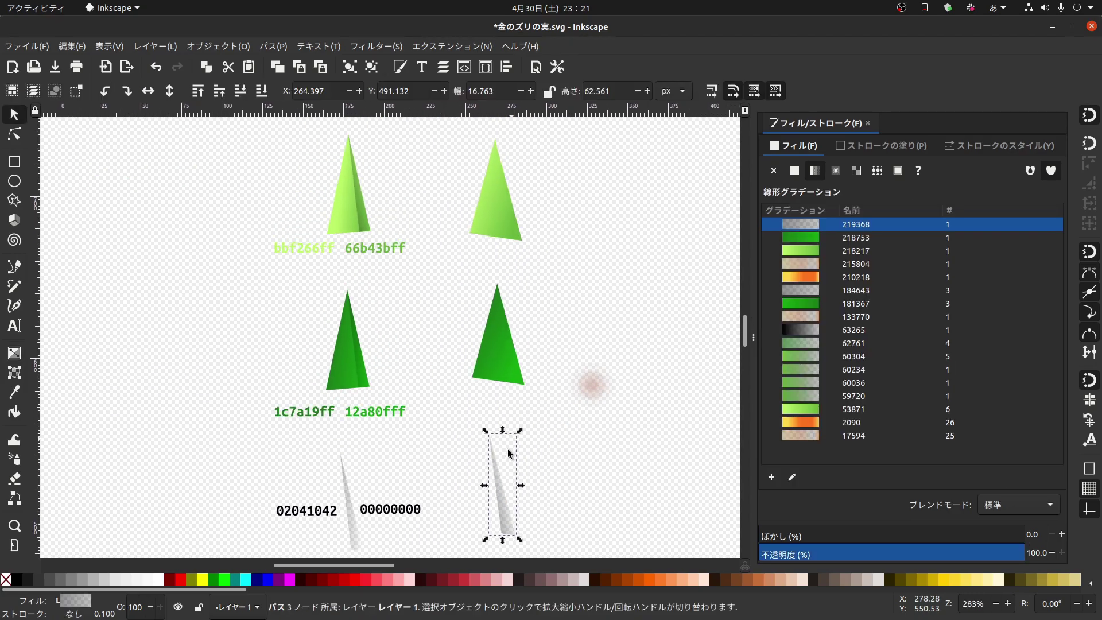
Lay the sliver on the light-green triangle, then select each right-hand triangle with its shading.
mouse_move(506, 510)
mouse_down()
mouse_move(520, 353)
mouse_move(512, 223)
mouse_up()
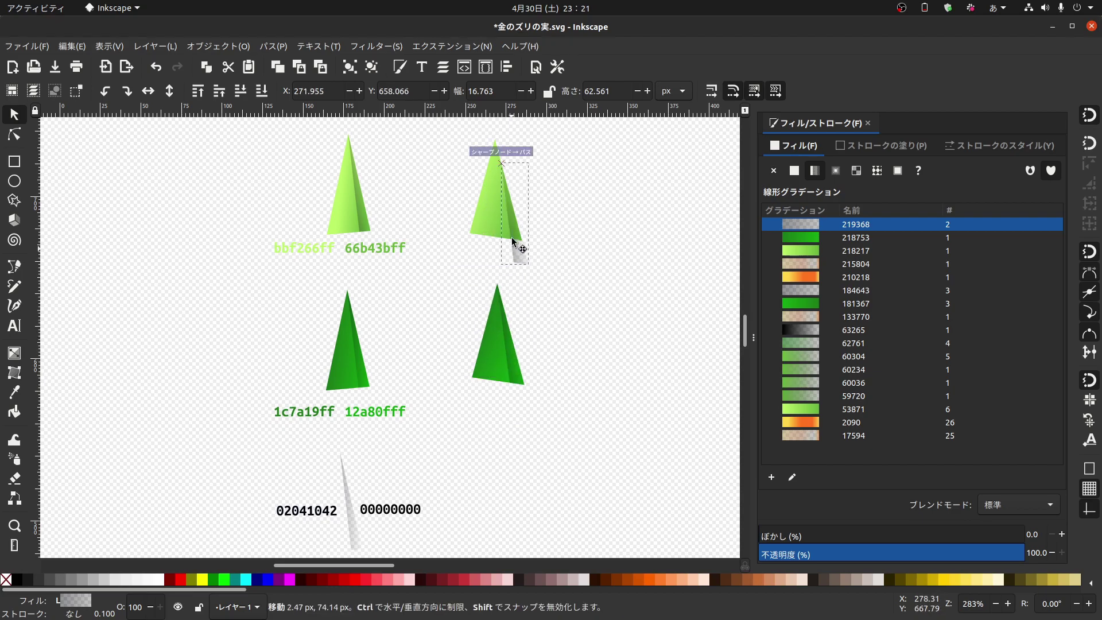
click(556, 232)
scroll(555, 233, up, 4)
drag(425, 210, 525, 339)
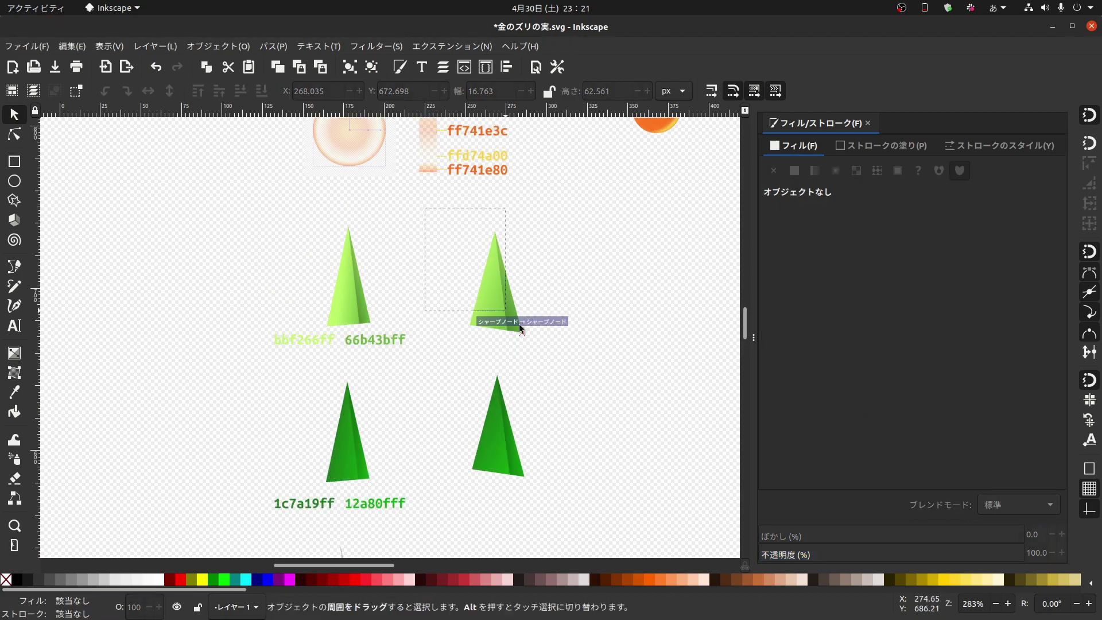
click(570, 377)
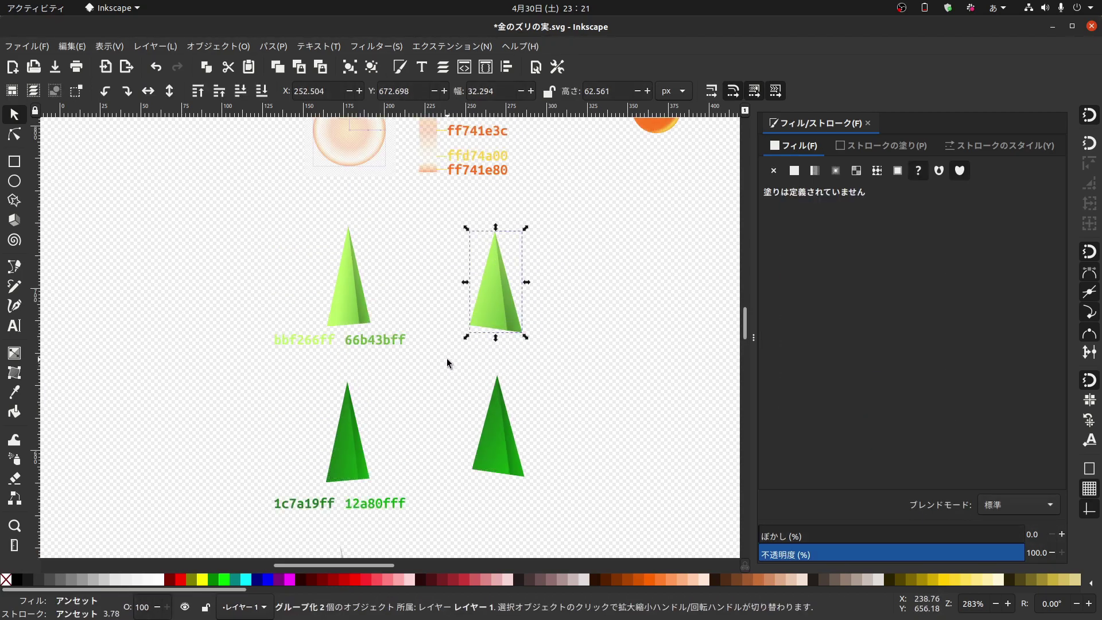
drag(447, 358, 545, 519)
Group the dark-green triangle with its shading and gather the berry and leaf groups at the left.
key(ctrl+g)
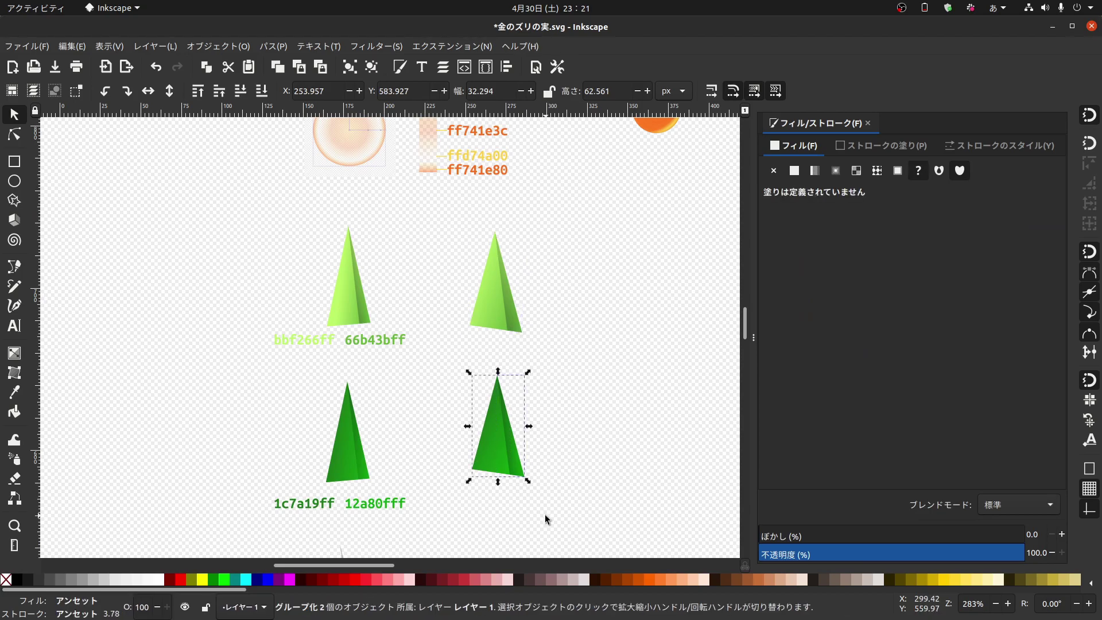
scroll(517, 409, right, 6)
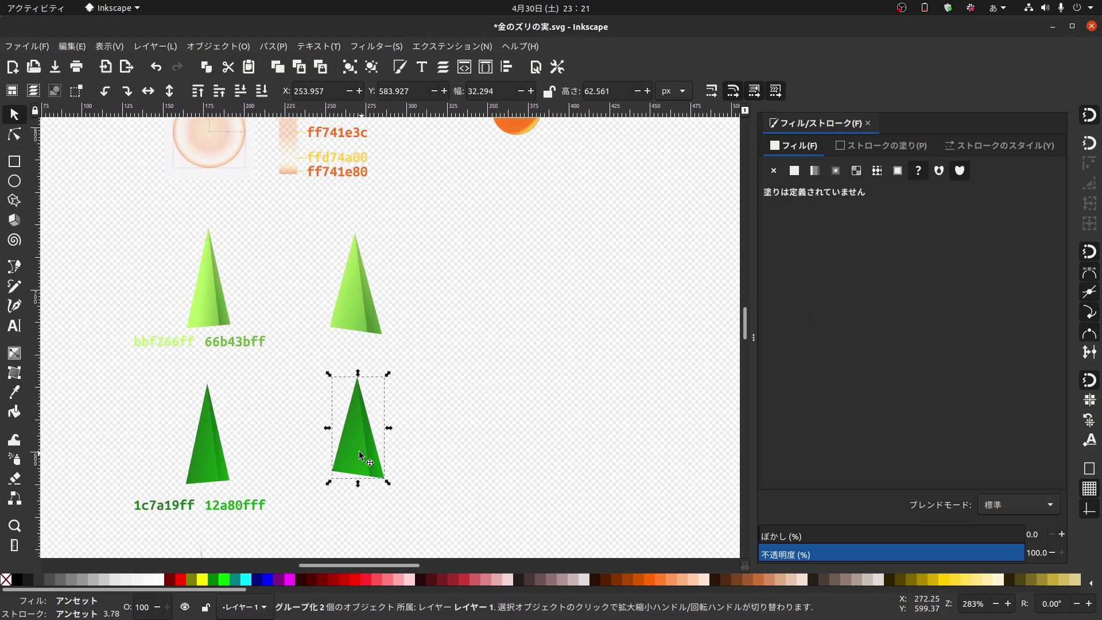
drag(353, 432, 566, 344)
scroll(328, 299, up, 3)
scroll(454, 376, left, 3)
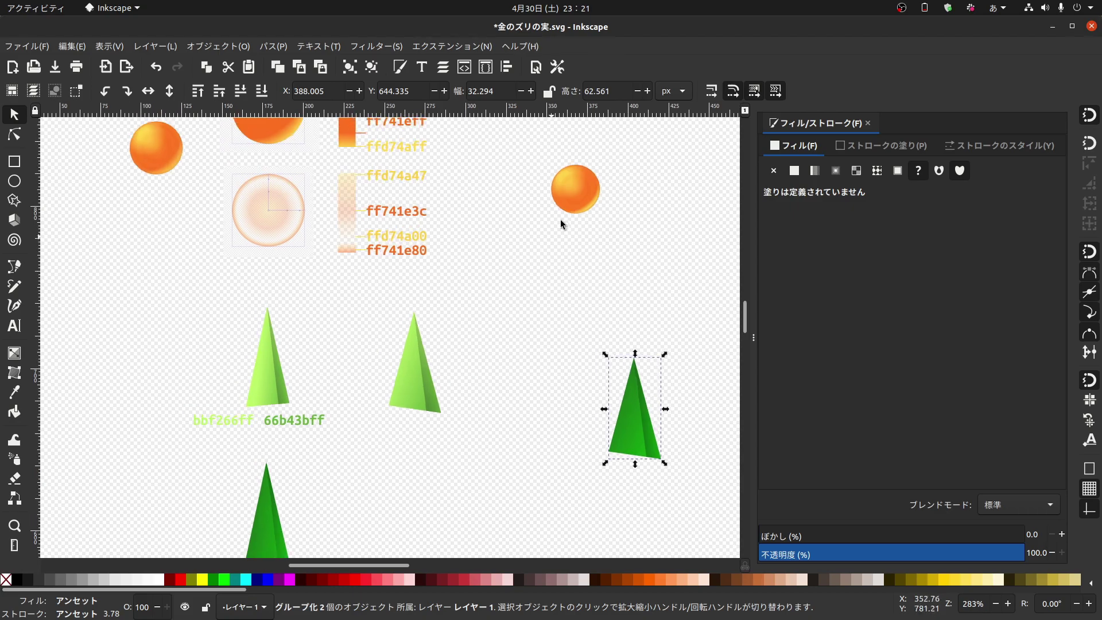
mouse_move(554, 200)
mouse_down()
mouse_move(207, 281)
mouse_move(96, 284)
mouse_up()
drag(418, 398, 125, 384)
drag(659, 438, 91, 371)
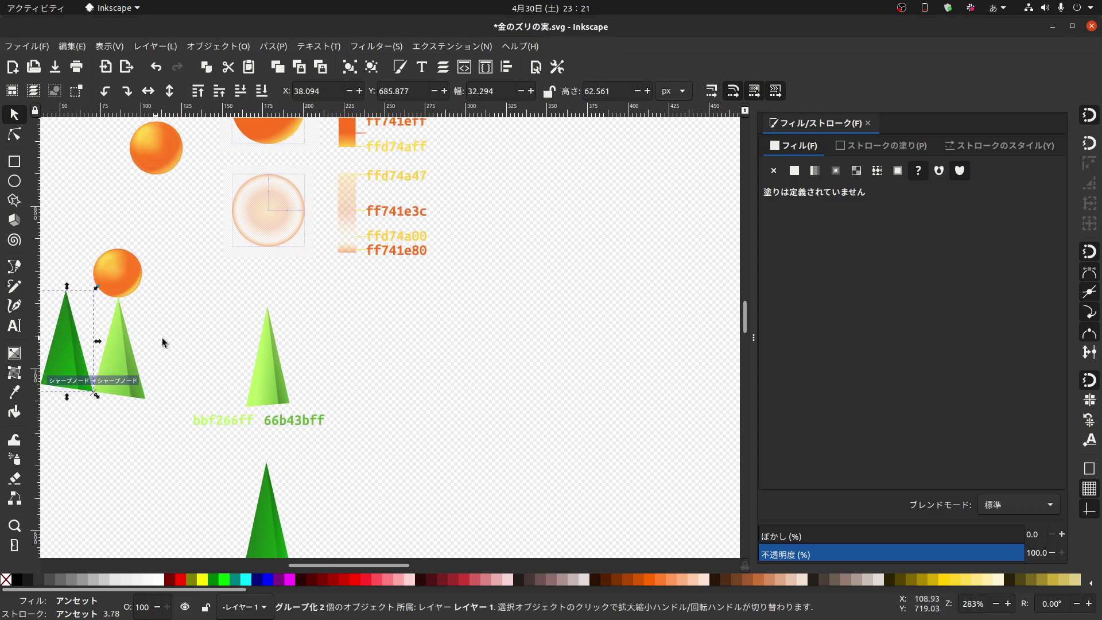
Close the Fill and Stroke panel and move both leaf groups up above the cloudberry.
scroll(162, 343, left, 10)
scroll(162, 343, up, 3)
drag(586, 364, 357, 197)
drag(534, 442, 287, 287)
scroll(446, 342, up, 10)
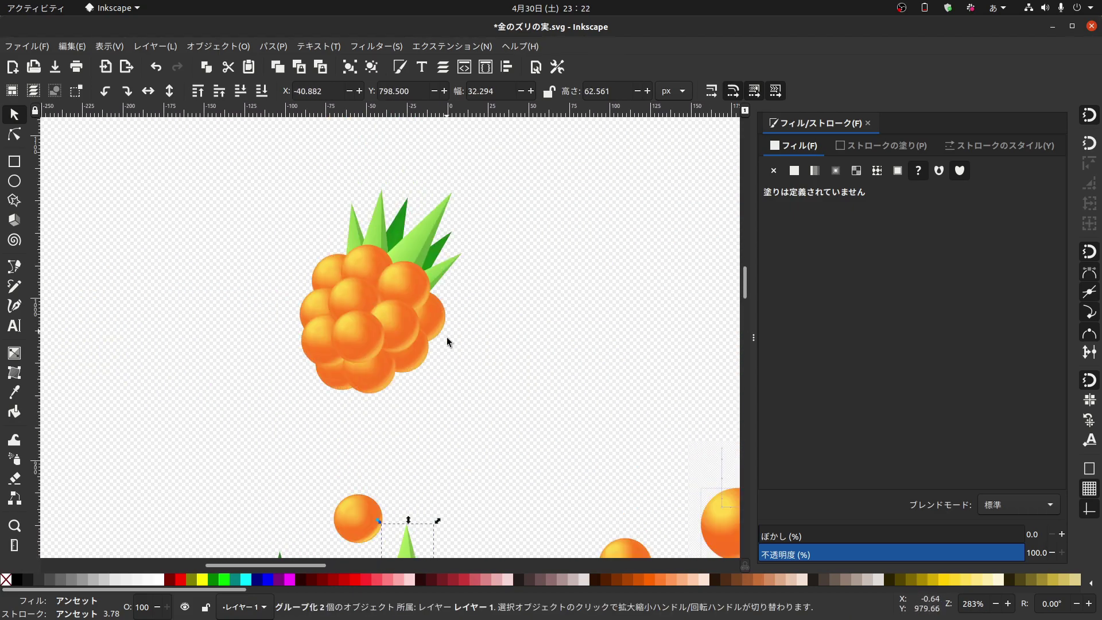
click(868, 123)
scroll(423, 345, down, 5)
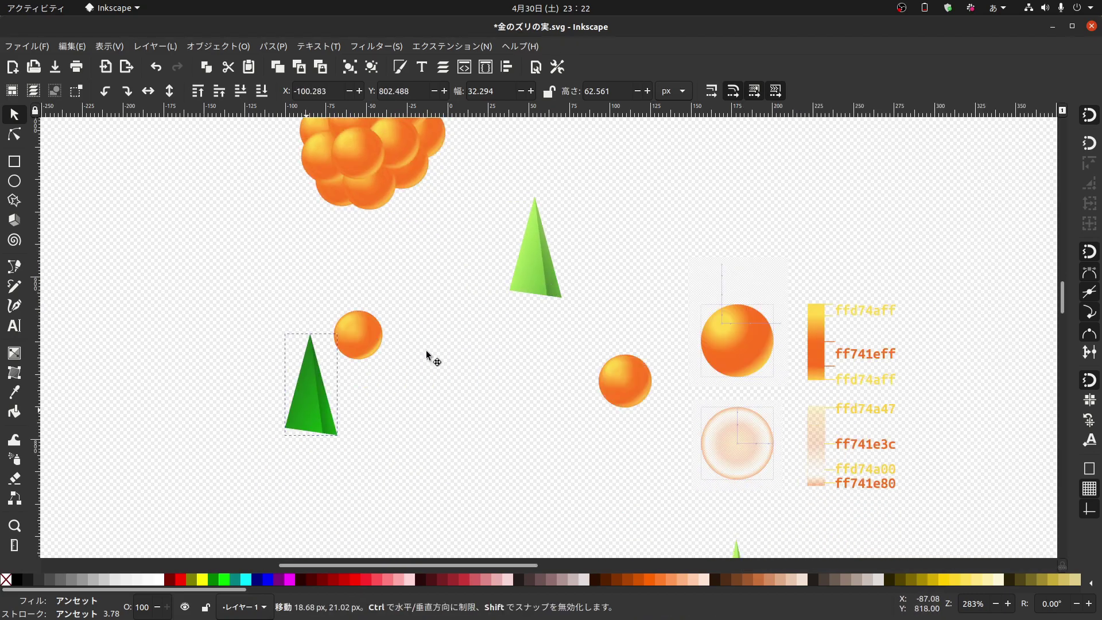
drag(426, 350, 525, 464)
mouse_move(448, 485)
mouse_down()
mouse_move(482, 209)
mouse_move(497, 193)
mouse_up()
mouse_move(524, 464)
mouse_down()
mouse_move(571, 246)
mouse_move(571, 163)
mouse_up()
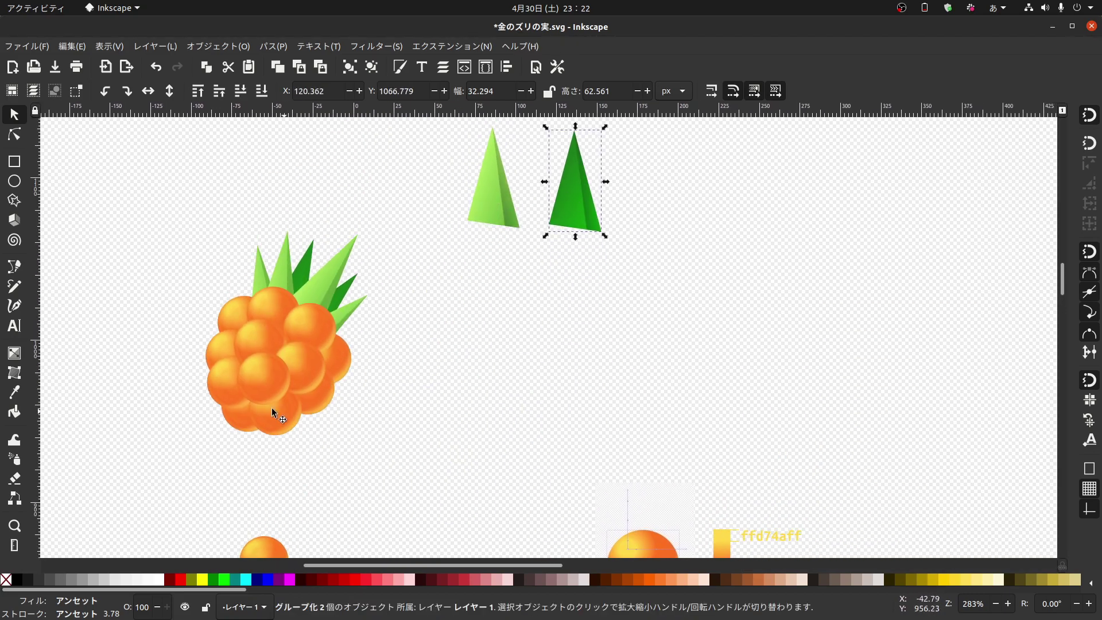
Move the single orange berry beside the cloudberry illustration.
mouse_move(295, 535)
mouse_down()
mouse_move(417, 436)
mouse_move(482, 415)
mouse_up()
scroll(477, 415, up, 1)
scroll(375, 374, up, 3)
scroll(375, 375, left, 5)
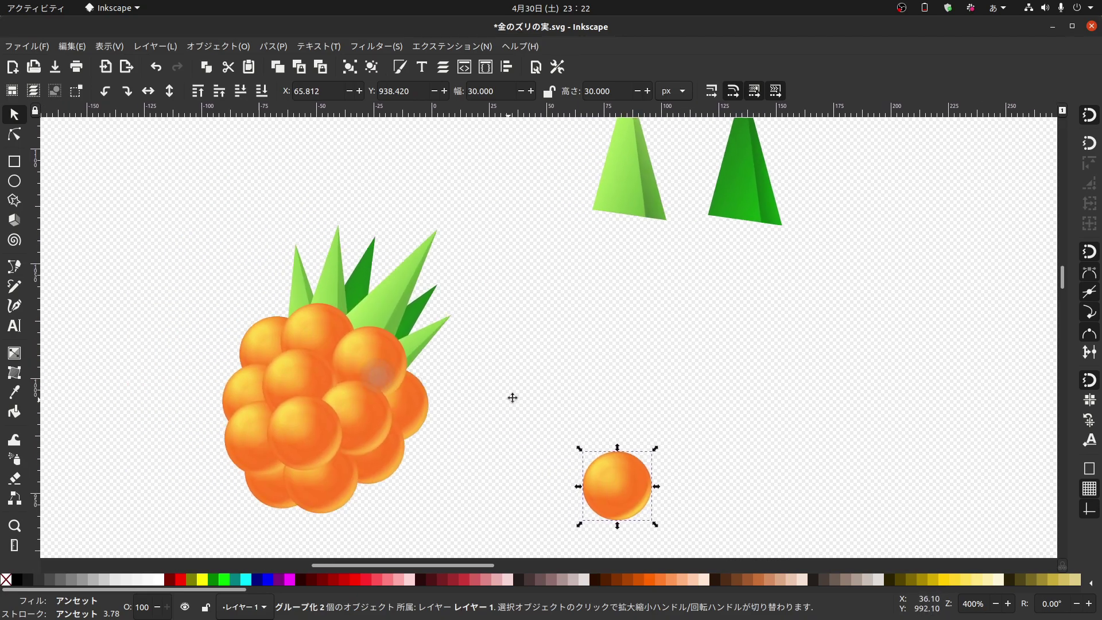
scroll(511, 396, down, 2)
scroll(551, 398, up, 2)
scroll(426, 380, down, 2)
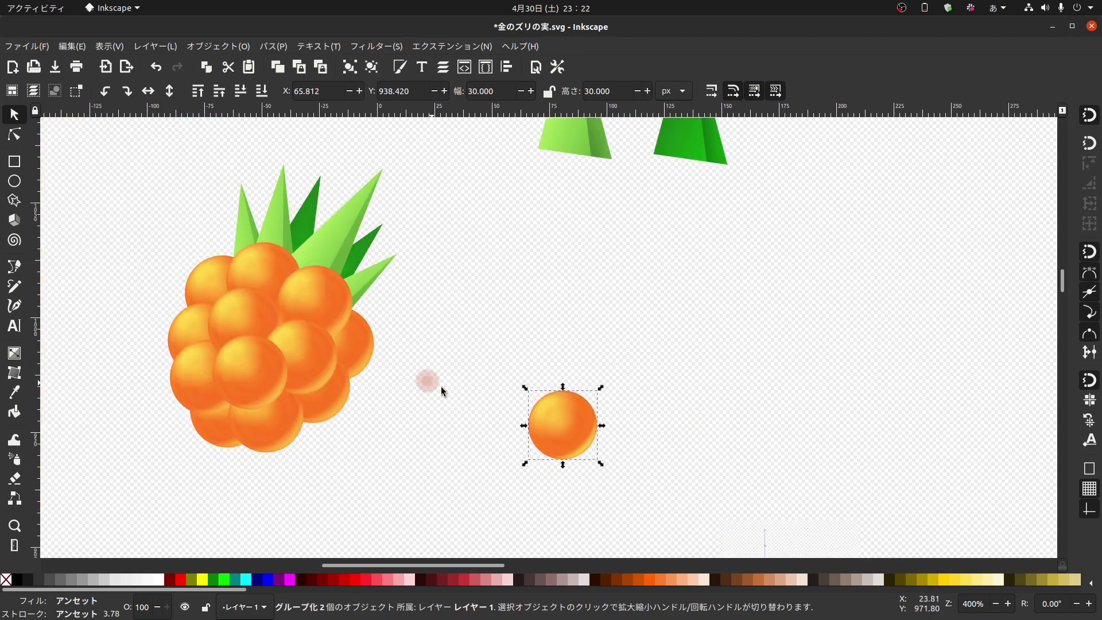
scroll(465, 399, up, 1)
scroll(465, 398, left, 1)
Duplicate the orange berry repeatedly with snapping off, and send the bottom berry to the back.
mouse_move(624, 459)
mouse_down()
mouse_move(500, 425)
mouse_move(502, 446)
mouse_up()
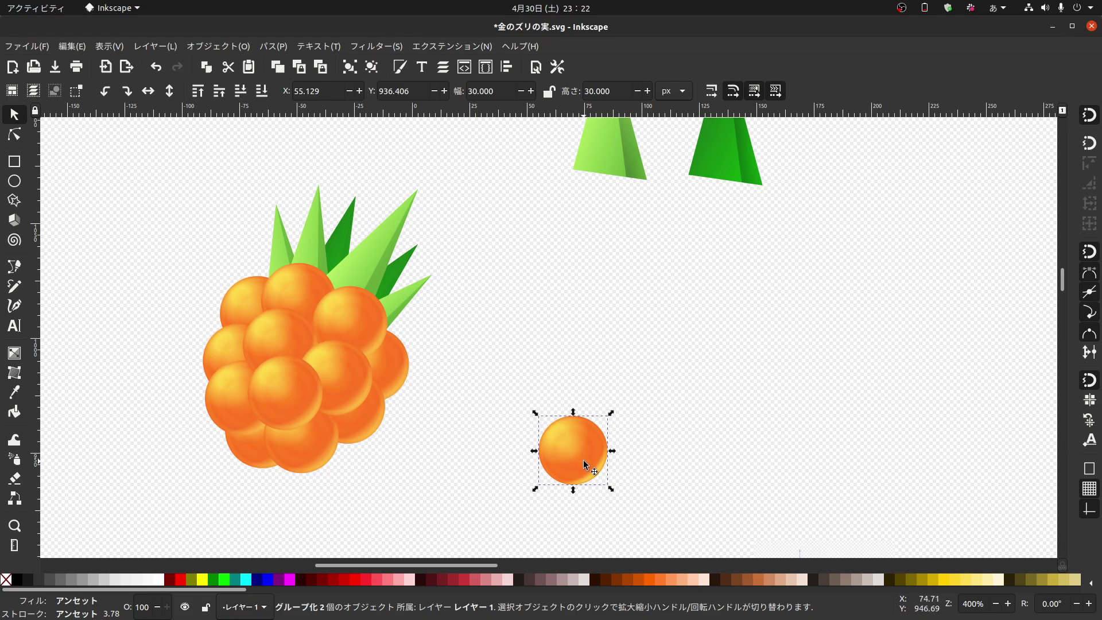
mouse_move(567, 456)
mouse_down()
mouse_move(588, 458)
mouse_move(712, 385)
mouse_move(601, 330)
mouse_move(706, 325)
mouse_move(642, 318)
mouse_move(718, 396)
mouse_move(698, 346)
mouse_move(626, 374)
mouse_move(689, 459)
mouse_move(666, 399)
mouse_move(646, 471)
mouse_move(619, 436)
mouse_move(614, 494)
mouse_up()
key(ctrl+d)
key(ctrl+d)
click(1090, 114)
key(ctrl+d)
key(ctrl+d)
key(ctrl+d)
key(ctrl+d)
key(ctrl+d)
key(ctrl+d)
key(ctrl+d)
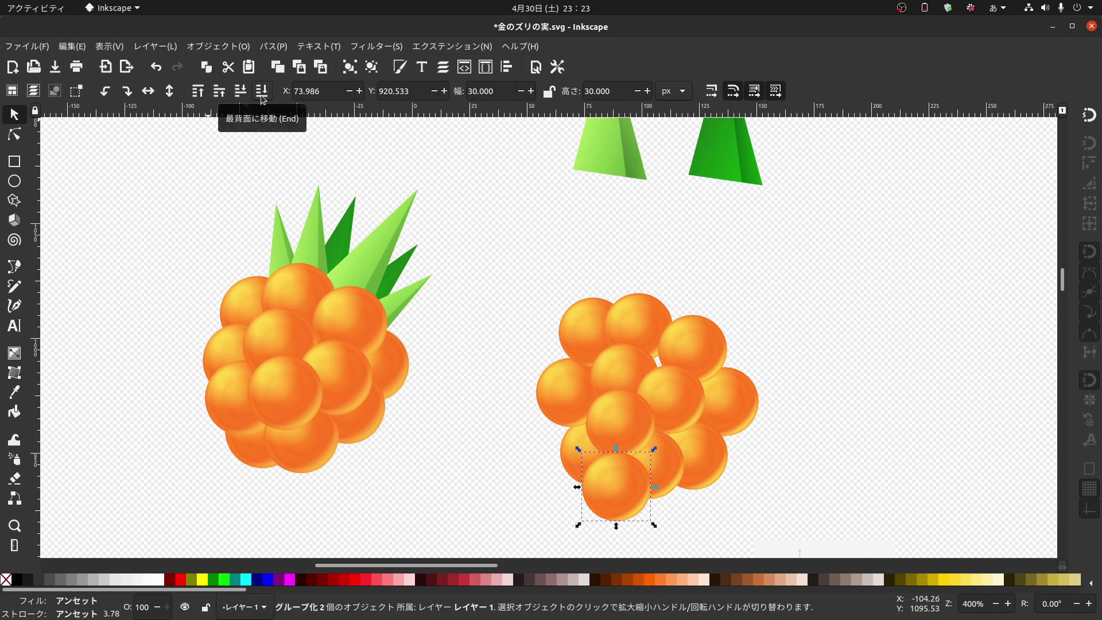
click(262, 94)
Select all berries in the new bunch and move them up and left.
click(853, 415)
drag(509, 267, 800, 523)
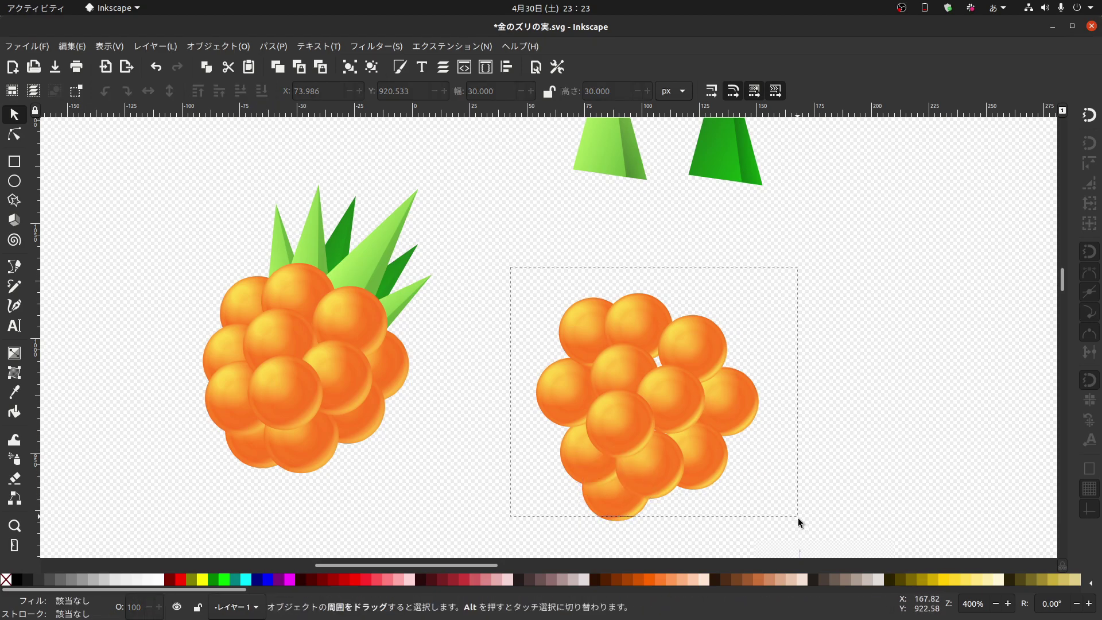
drag(654, 484, 578, 445)
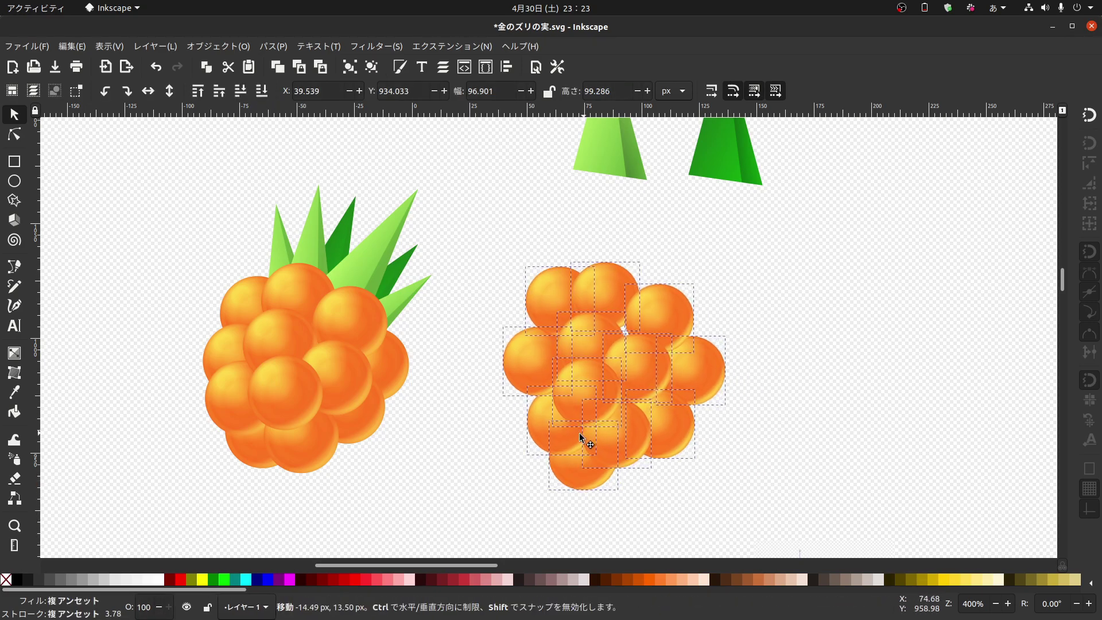
click(766, 424)
Drag individual berries, including the lone one, into a tighter, rounder cluster.
scroll(526, 453, up, 2)
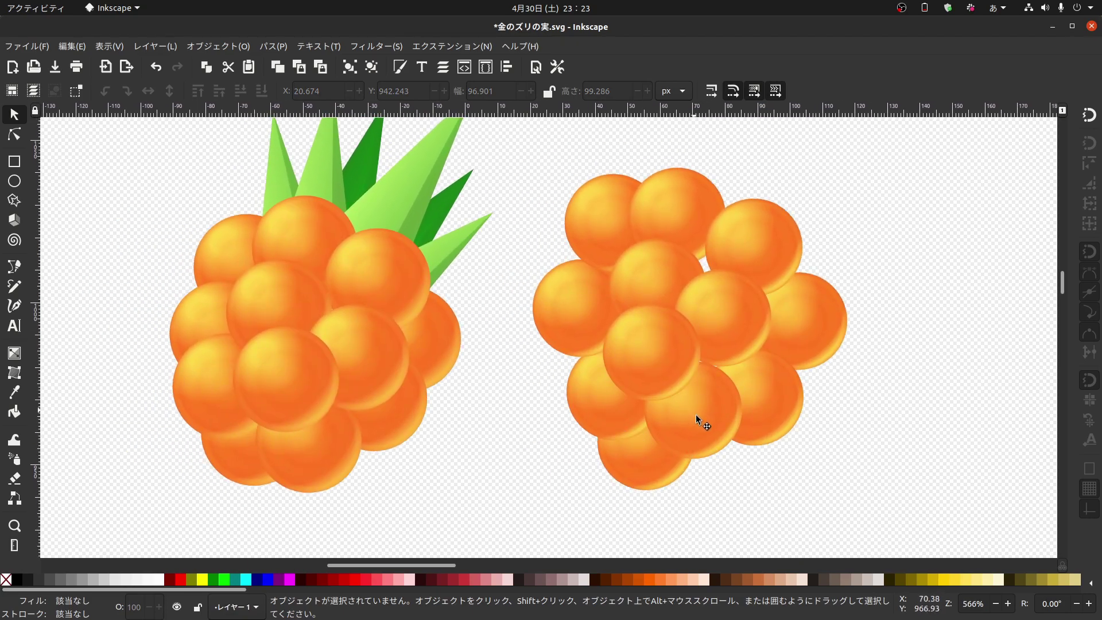
drag(693, 406, 724, 342)
drag(603, 207, 620, 260)
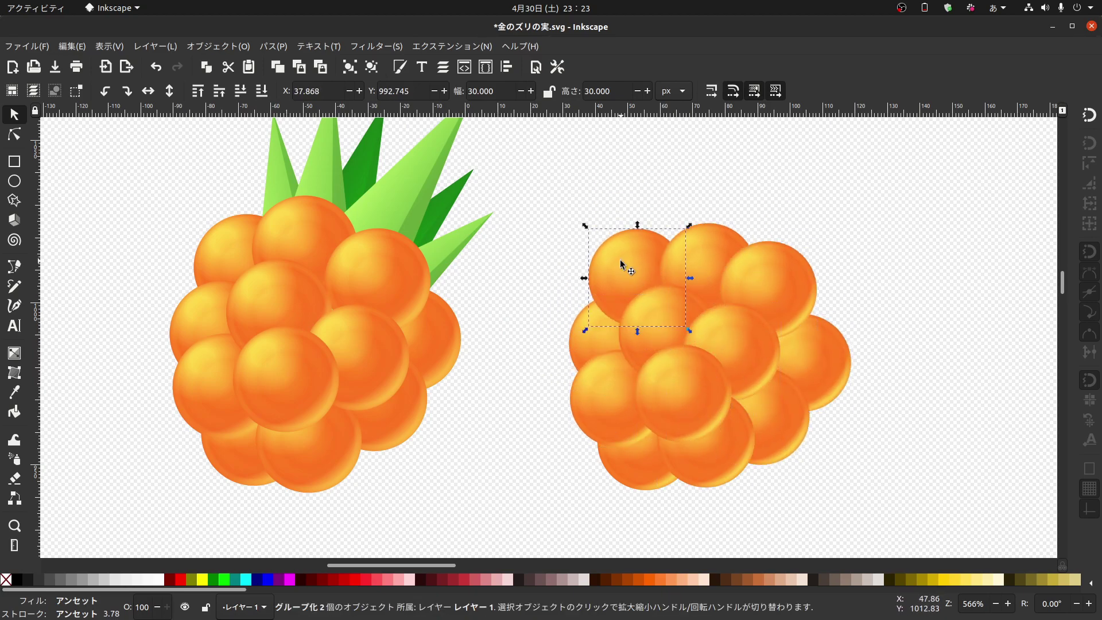
mouse_move(815, 362)
mouse_down()
mouse_move(702, 482)
mouse_move(620, 467)
mouse_up()
click(866, 477)
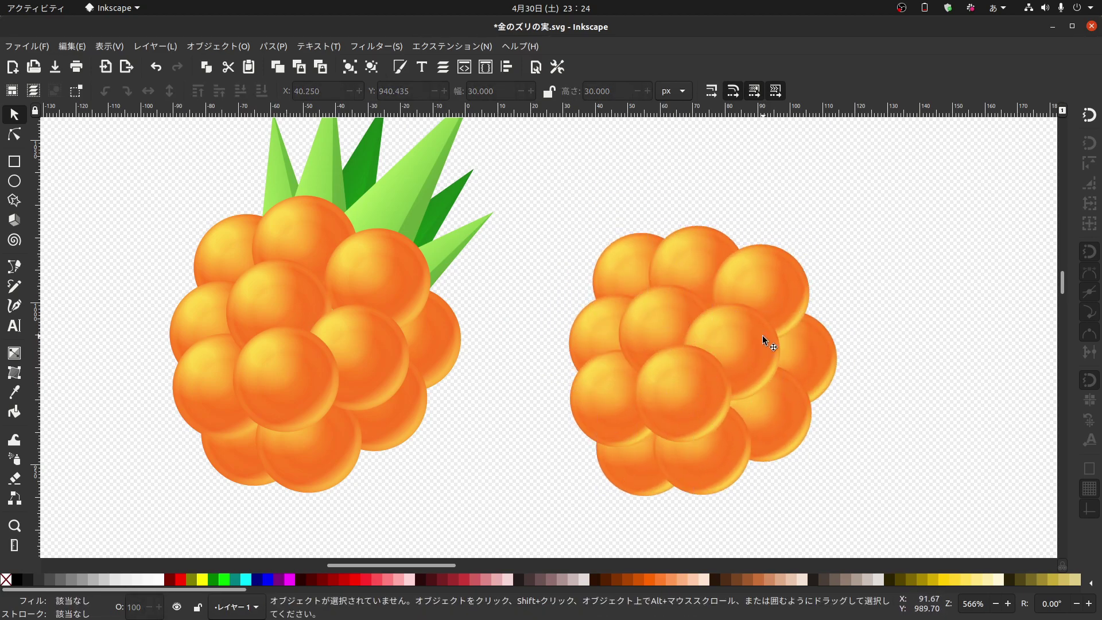
scroll(767, 339, down, 3)
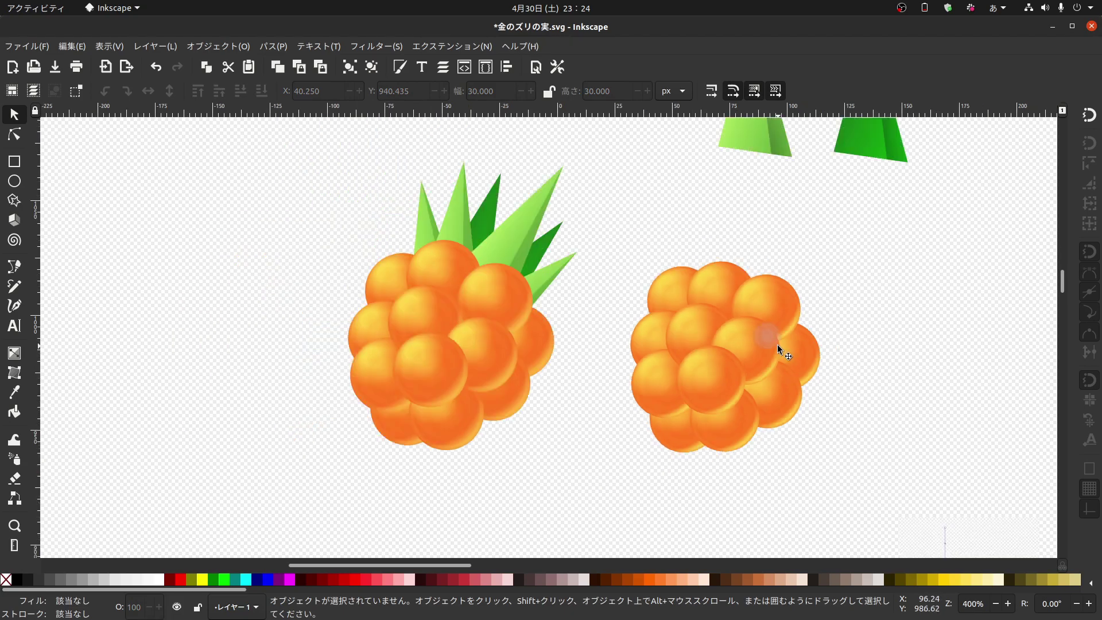
scroll(733, 381, up, 1)
Place light- and dark-green leaf triangles behind the second berry bunch.
mouse_move(695, 181)
mouse_down()
mouse_move(628, 248)
mouse_move(575, 276)
mouse_move(900, 314)
mouse_move(649, 353)
mouse_move(646, 457)
mouse_up()
key(ctrl+d)
key(ctrl+z)
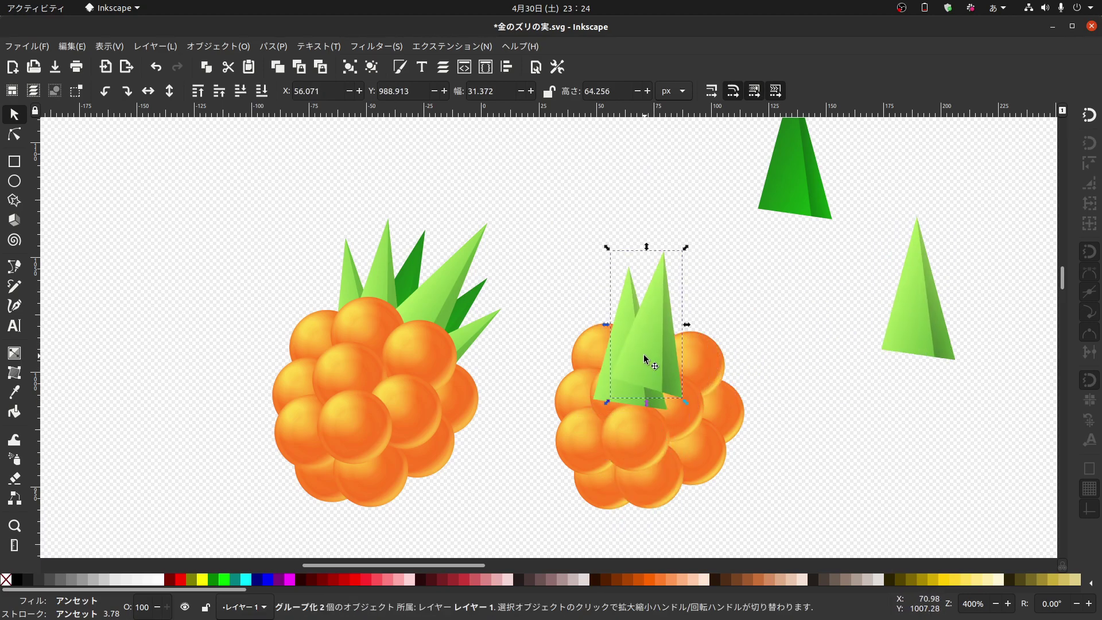
key(ctrl+z)
key(ctrl+z)
key(ctrl+z)
key(ctrl+z)
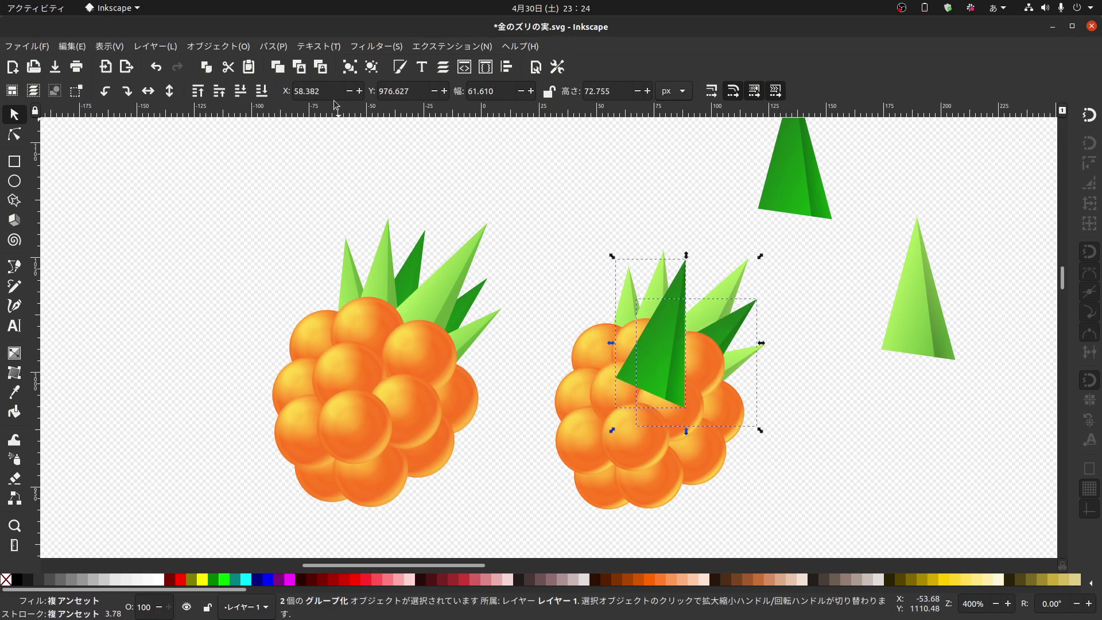
key(ctrl+z)
click(631, 304)
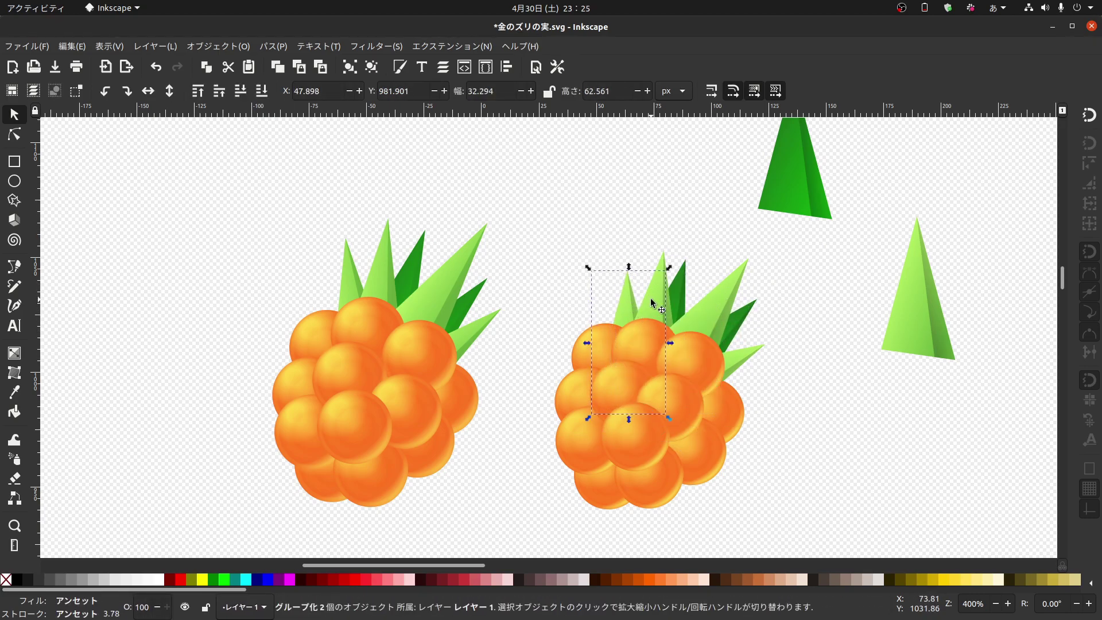
drag(653, 301, 659, 293)
drag(738, 359, 735, 359)
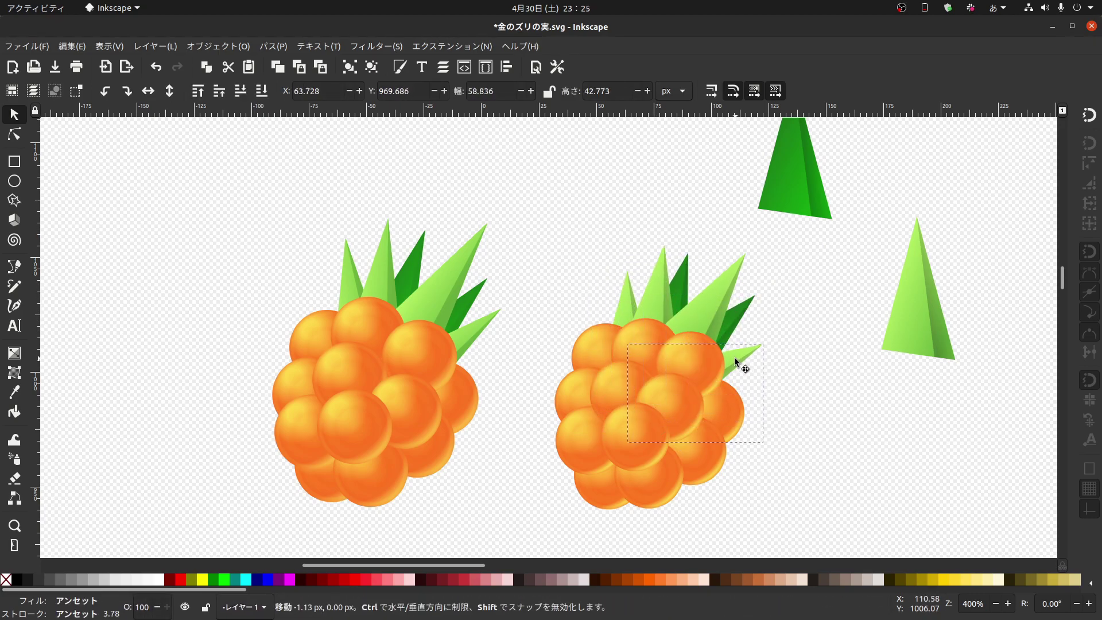
Group all 18 berries and leaves of the second cloudberry and move the group.
drag(462, 194, 752, 504)
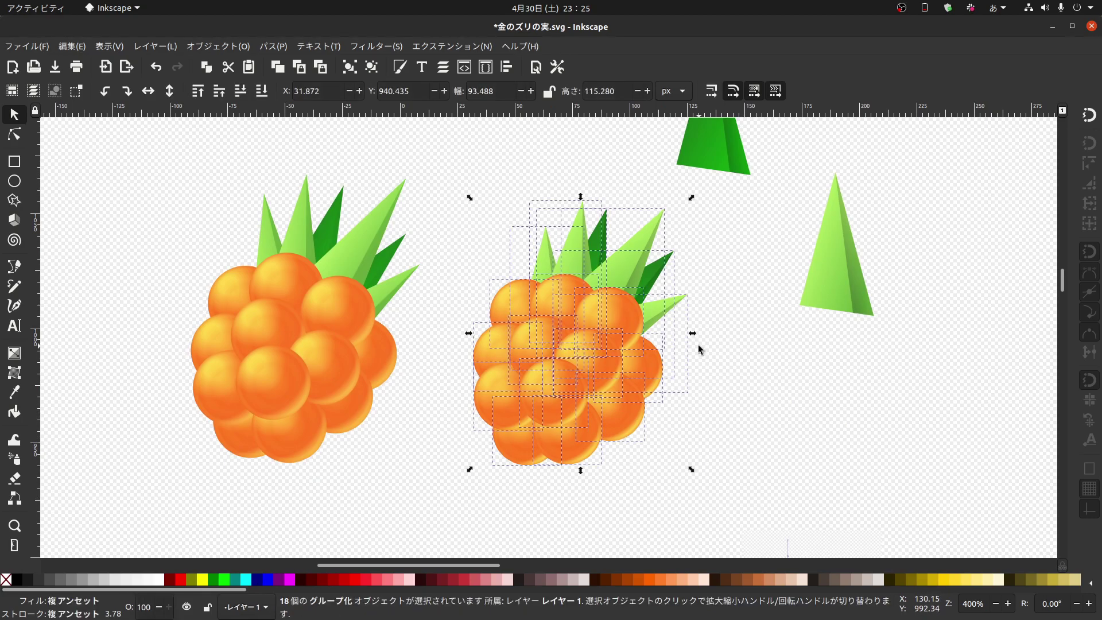
key(ctrl+g)
scroll(666, 307, down, 5)
drag(584, 219, 424, 431)
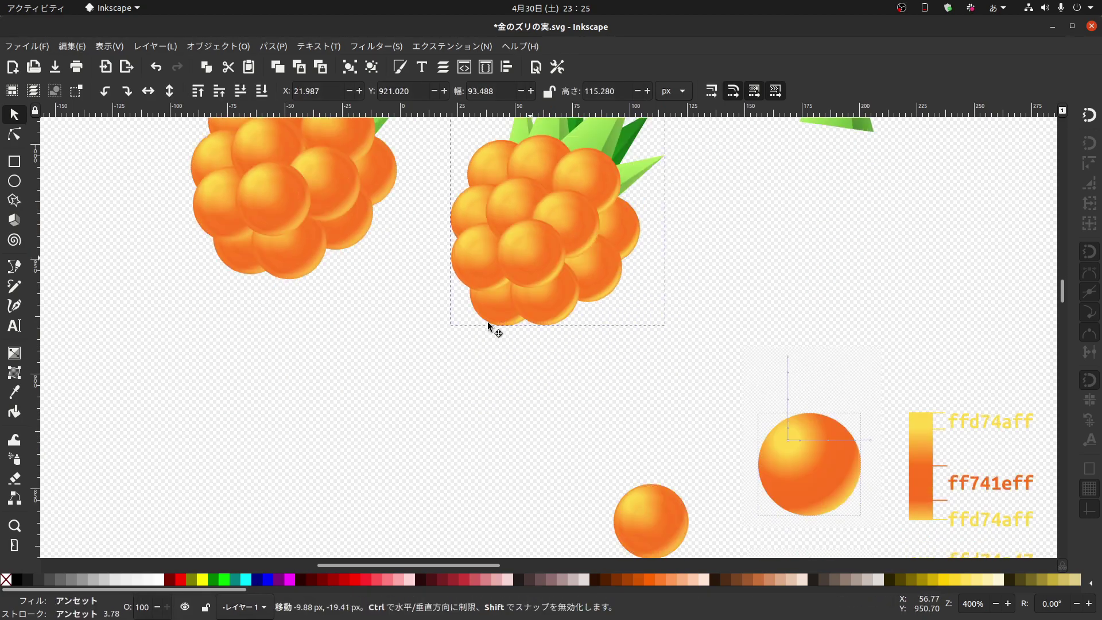